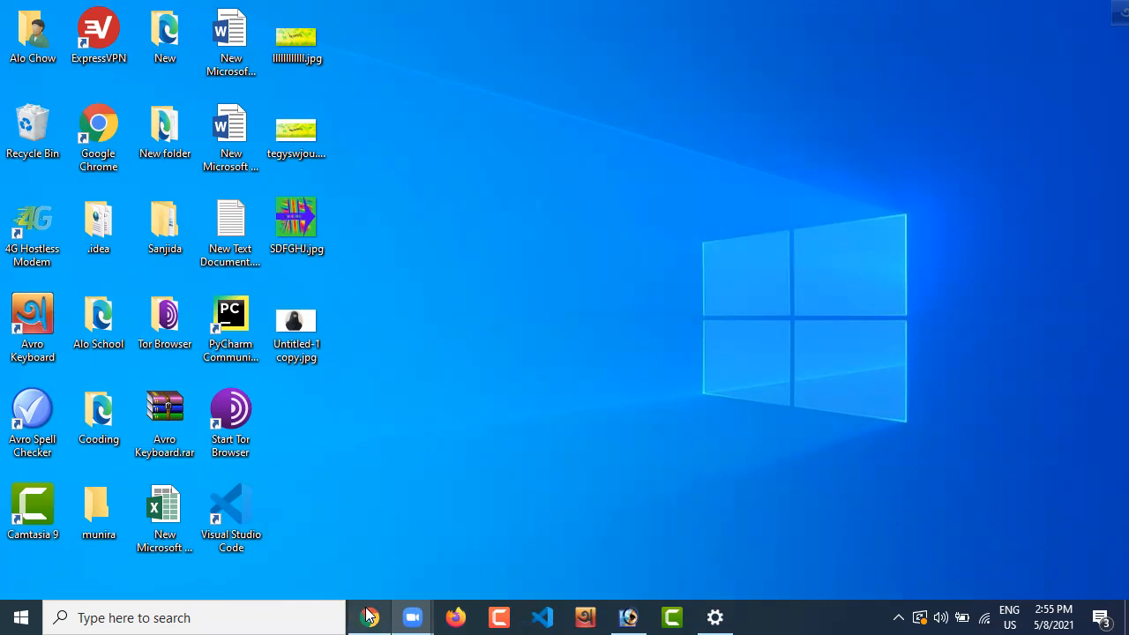
- Switch to Canva in Chrome and search its templates for YouTube Thumbnail
{"action": "mouse_move", "coordinate": [369, 615]}
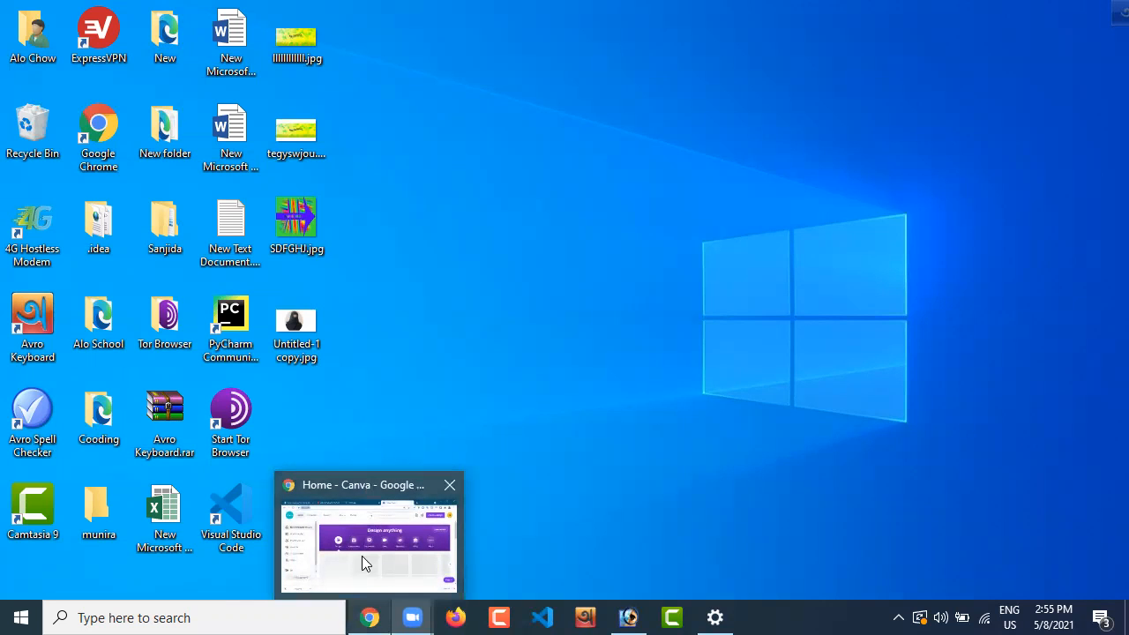
{"action": "left_click", "coordinate": [372, 616]}
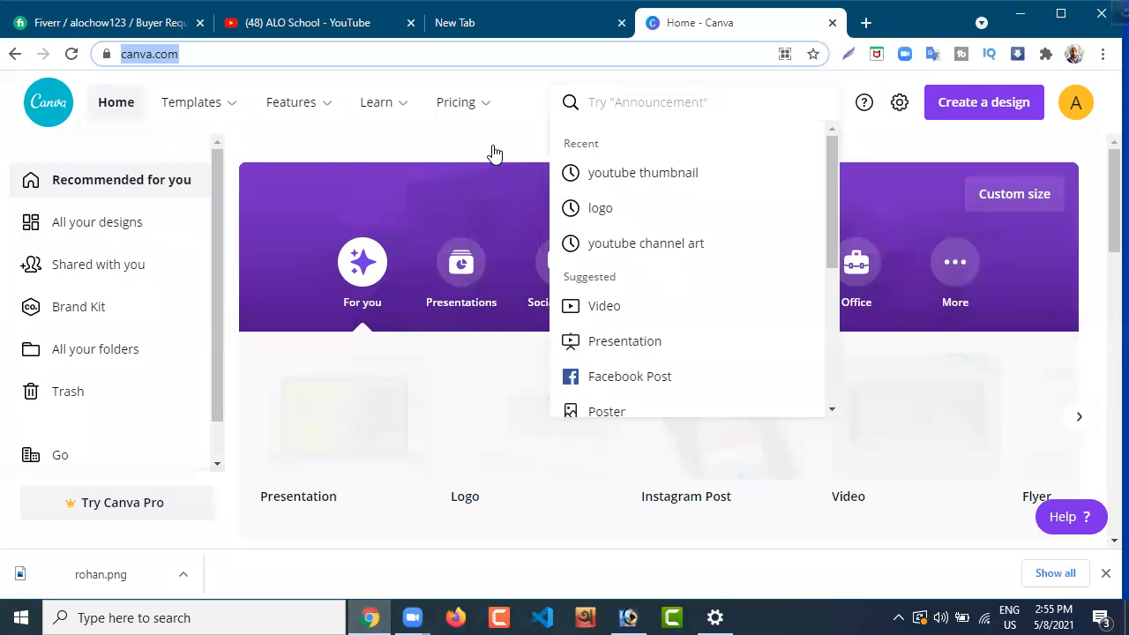
{"action": "left_click", "coordinate": [494, 154]}
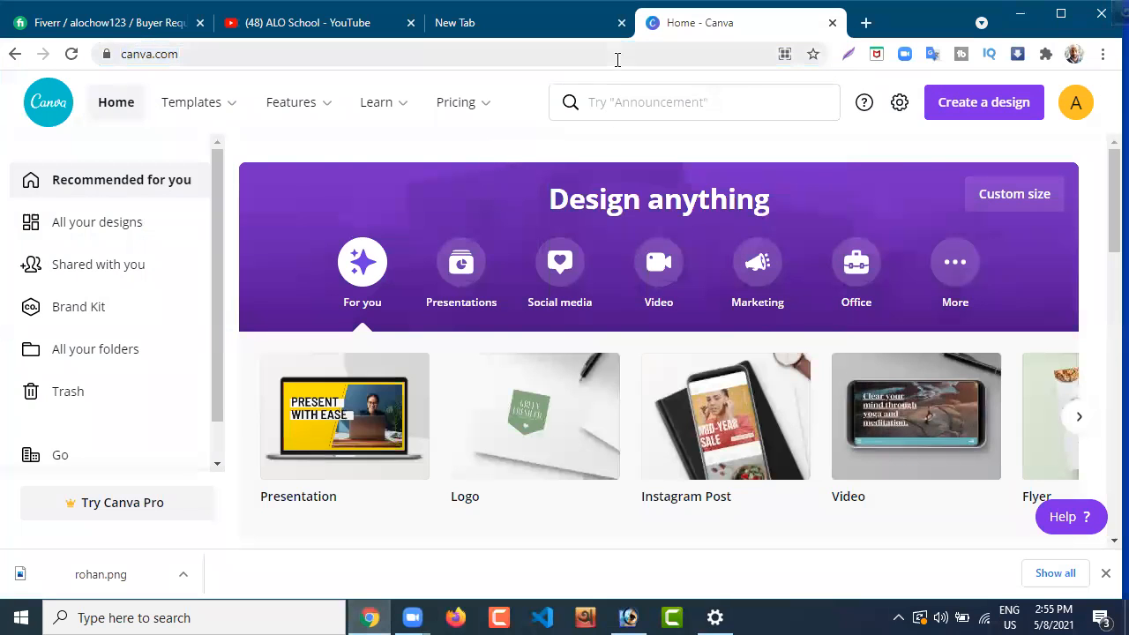
{"action": "left_click", "coordinate": [607, 99]}
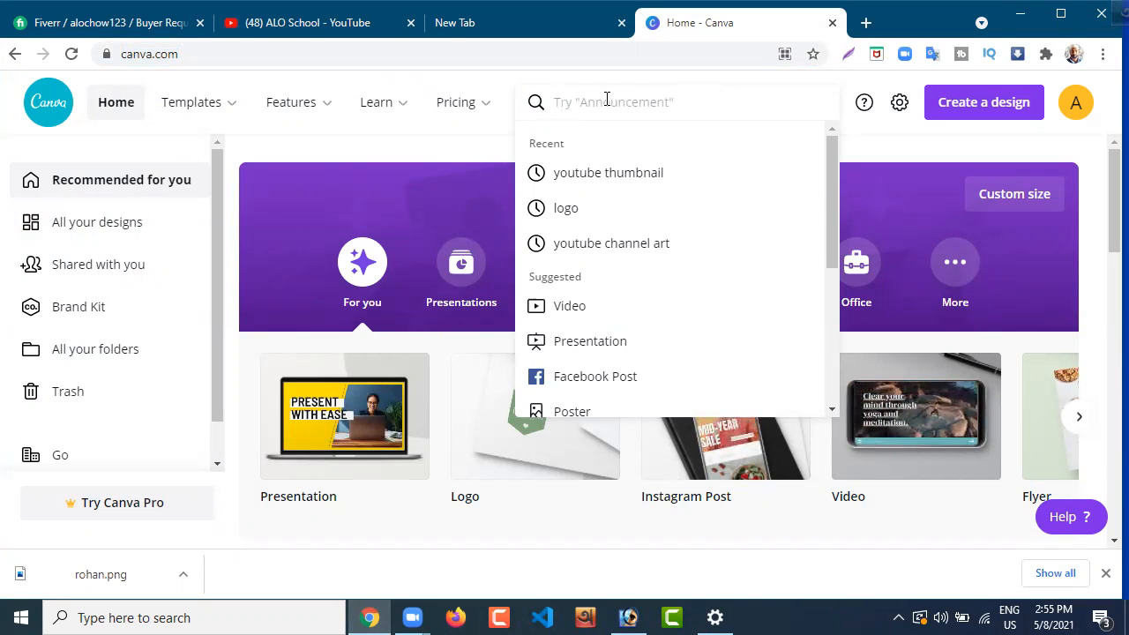
{"action": "type", "text": "yout"}
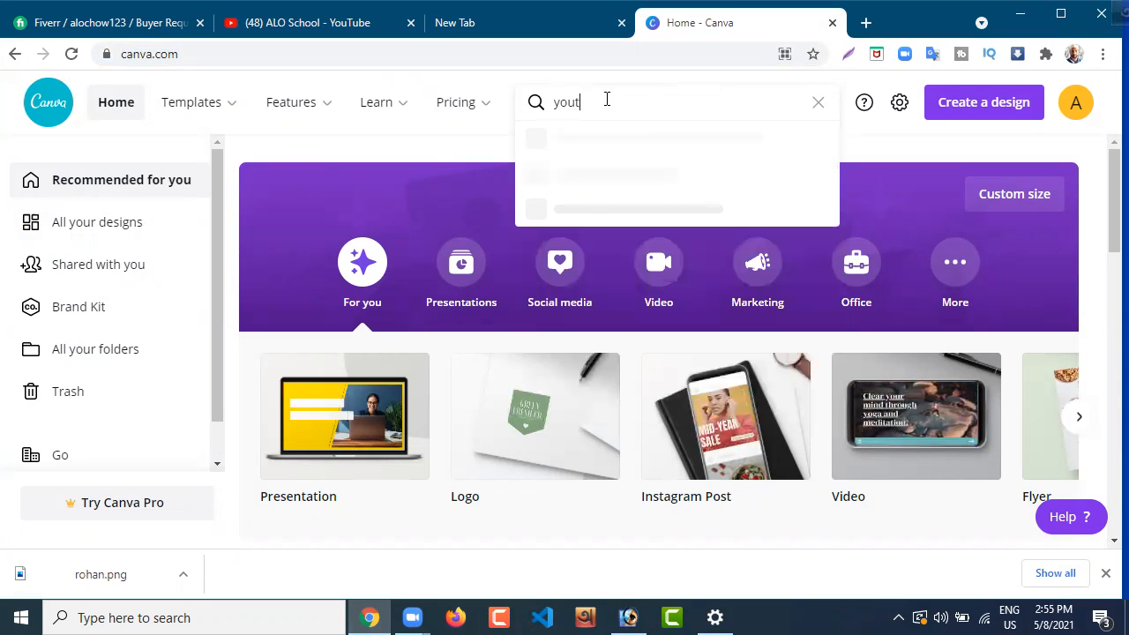
{"action": "type", "text": "ube"}
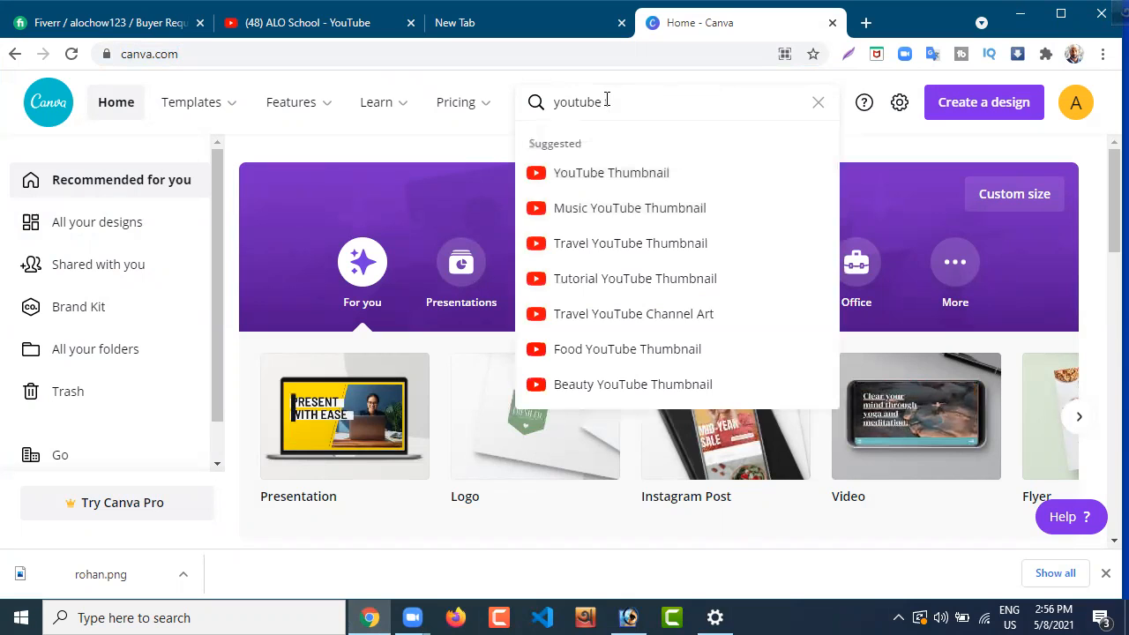
{"action": "type", "text": " t"}
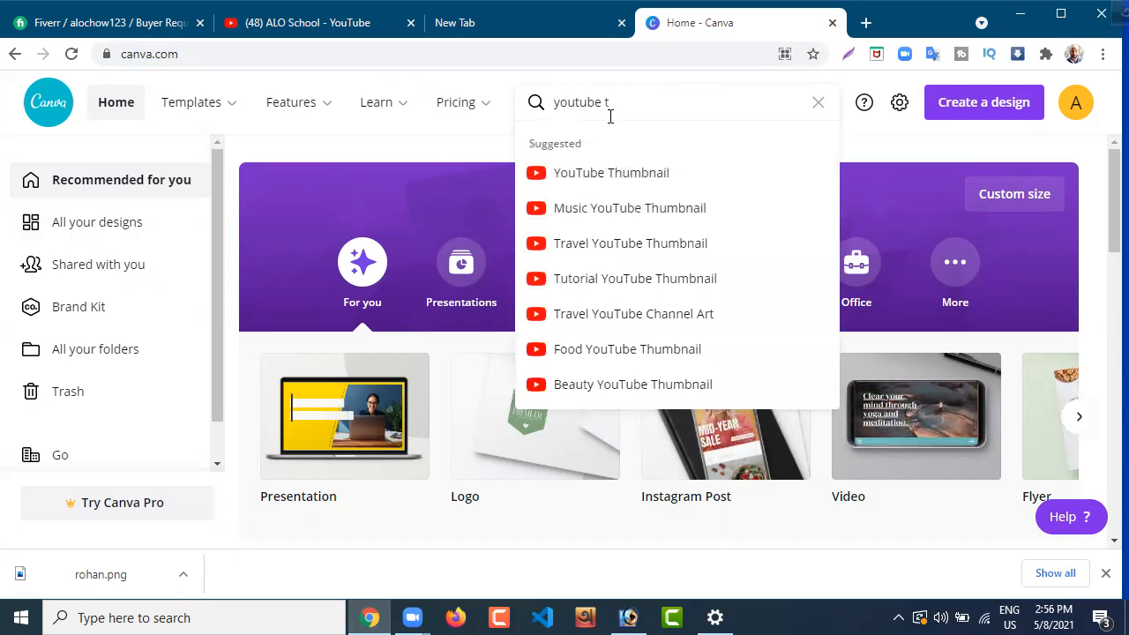
{"action": "left_click", "coordinate": [628, 181]}
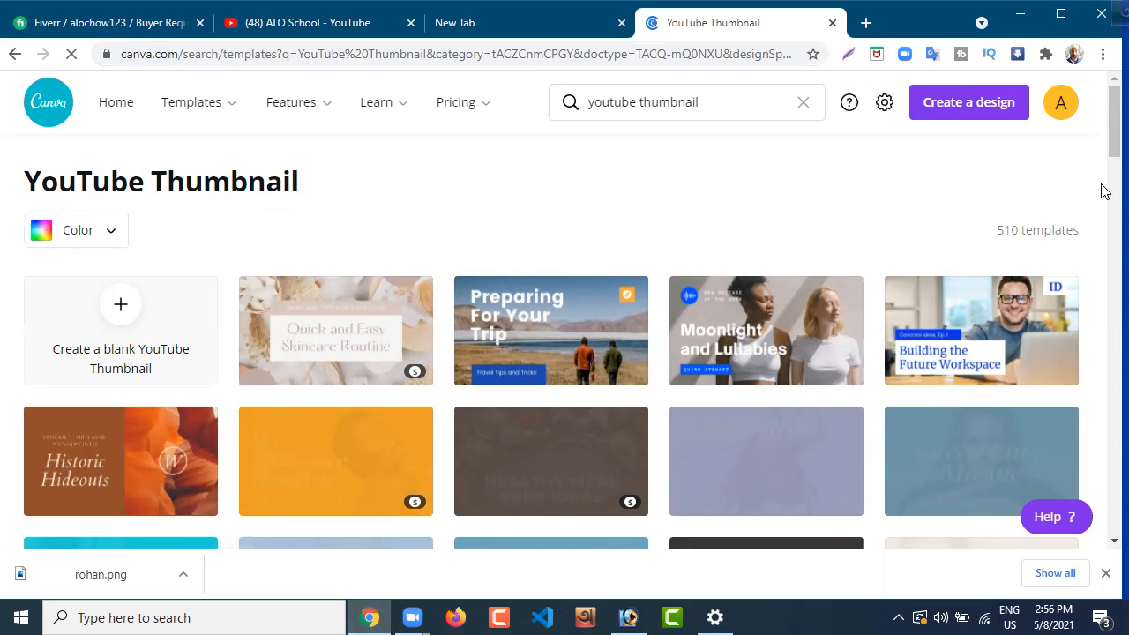
- Create a blank YouTube Thumbnail design from the template results
{"action": "scroll", "coordinate": [1101, 210], "scroll_direction": "down", "scroll_amount": 6}
{"action": "scroll", "coordinate": [1100, 210], "scroll_direction": "up", "scroll_amount": 6}
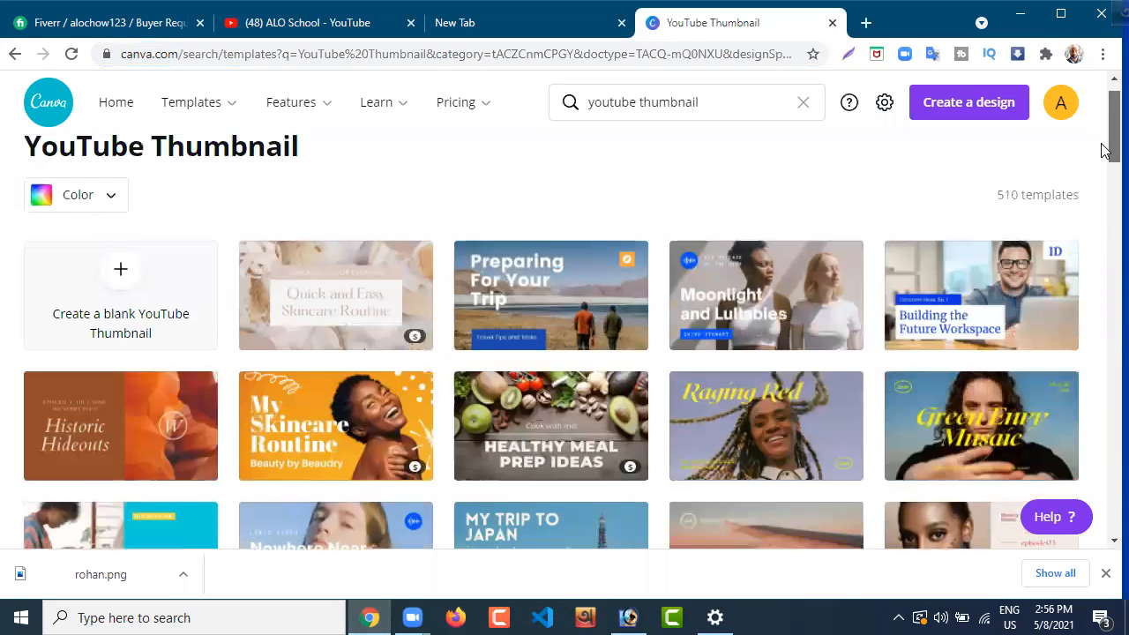
{"action": "scroll", "coordinate": [1100, 210], "scroll_direction": "down", "scroll_amount": 4}
{"action": "scroll", "coordinate": [1105, 202], "scroll_direction": "up", "scroll_amount": 4}
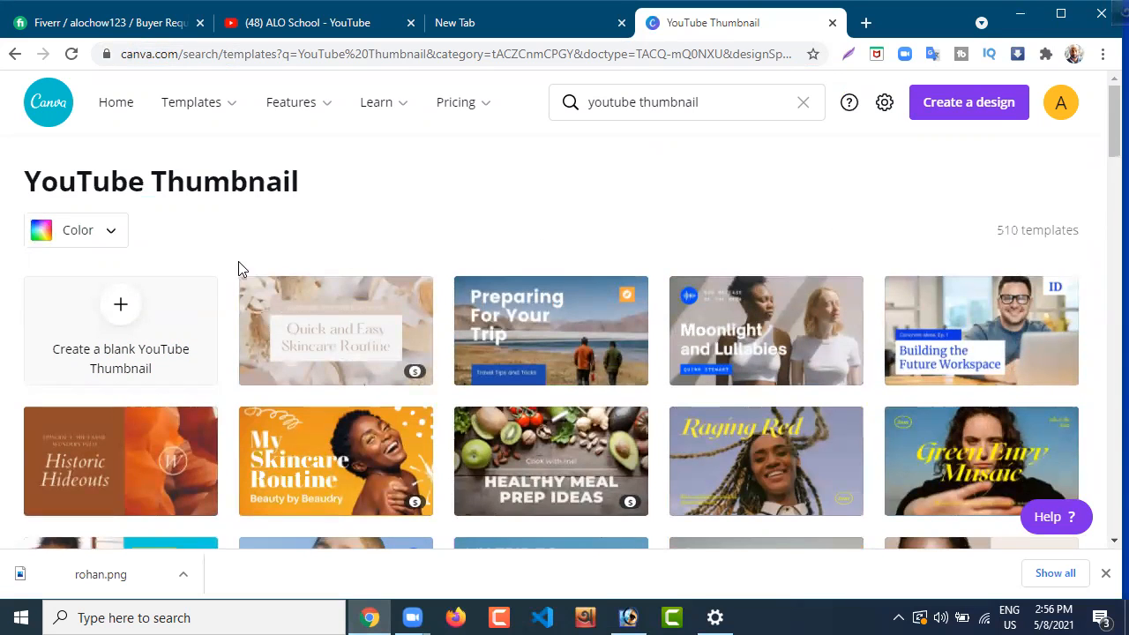
{"action": "left_click", "coordinate": [141, 337]}
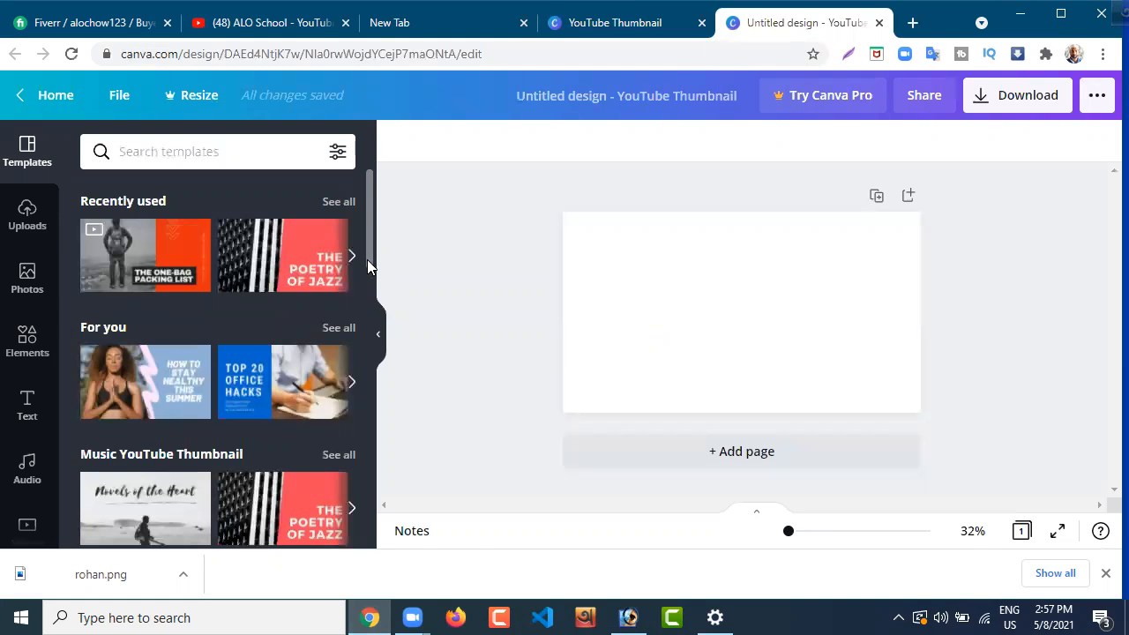
- Look through the YouTube thumbnail template categories offered for the blank design
{"action": "scroll", "coordinate": [385, 361], "scroll_direction": "down", "scroll_amount": 3}
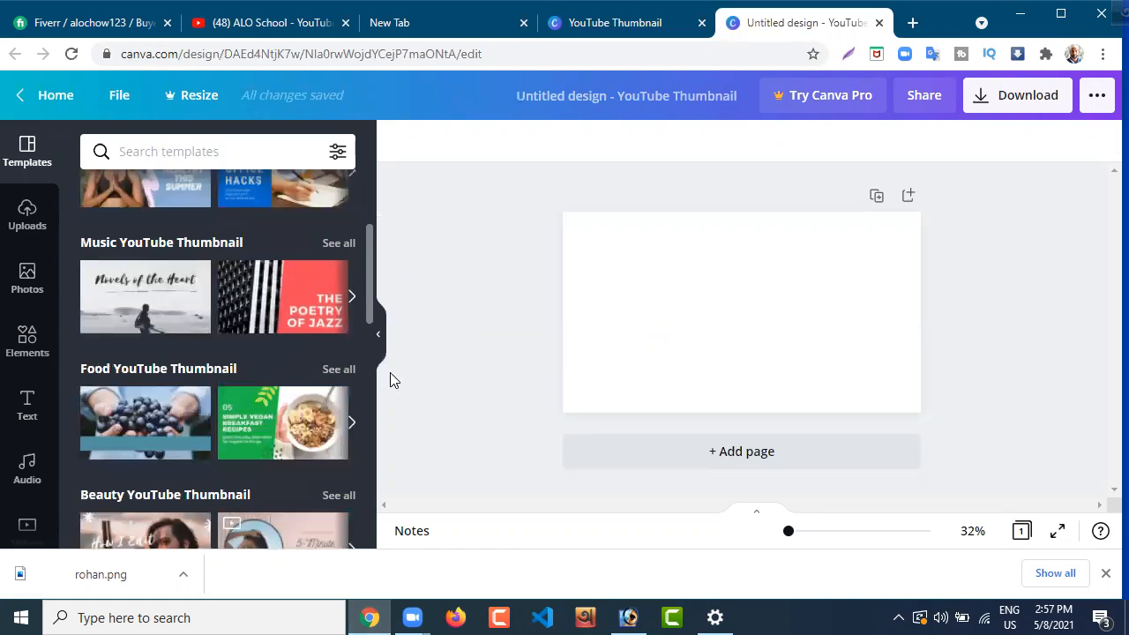
{"action": "scroll", "coordinate": [397, 397], "scroll_direction": "down", "scroll_amount": 3}
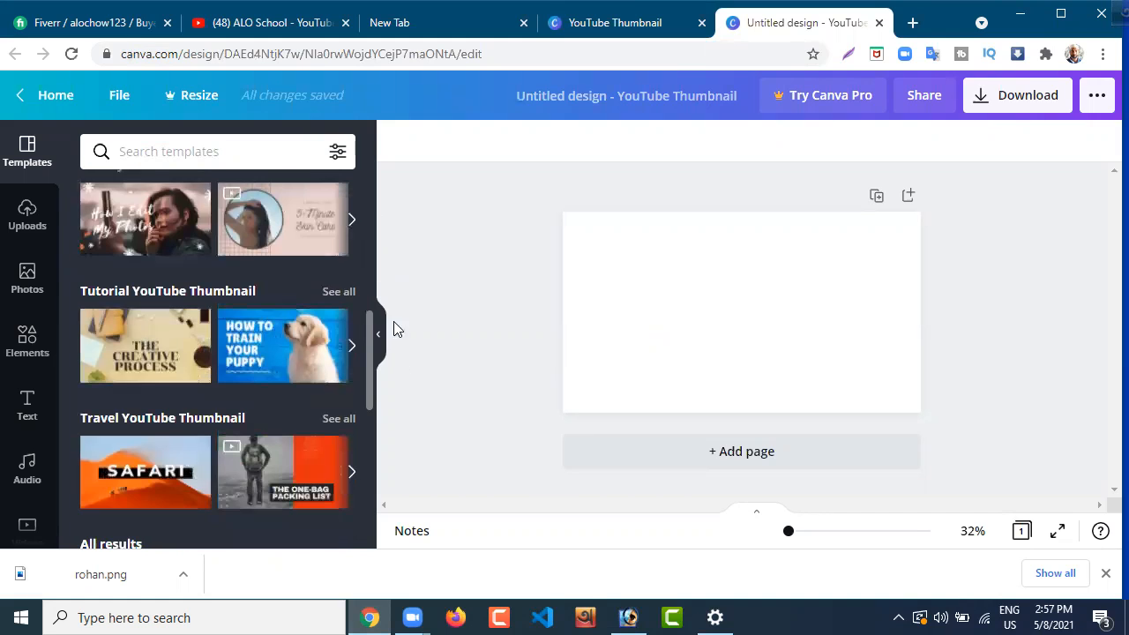
{"action": "scroll", "coordinate": [385, 282], "scroll_direction": "up", "scroll_amount": 5}
{"action": "scroll", "coordinate": [377, 257], "scroll_direction": "up", "scroll_amount": 1}
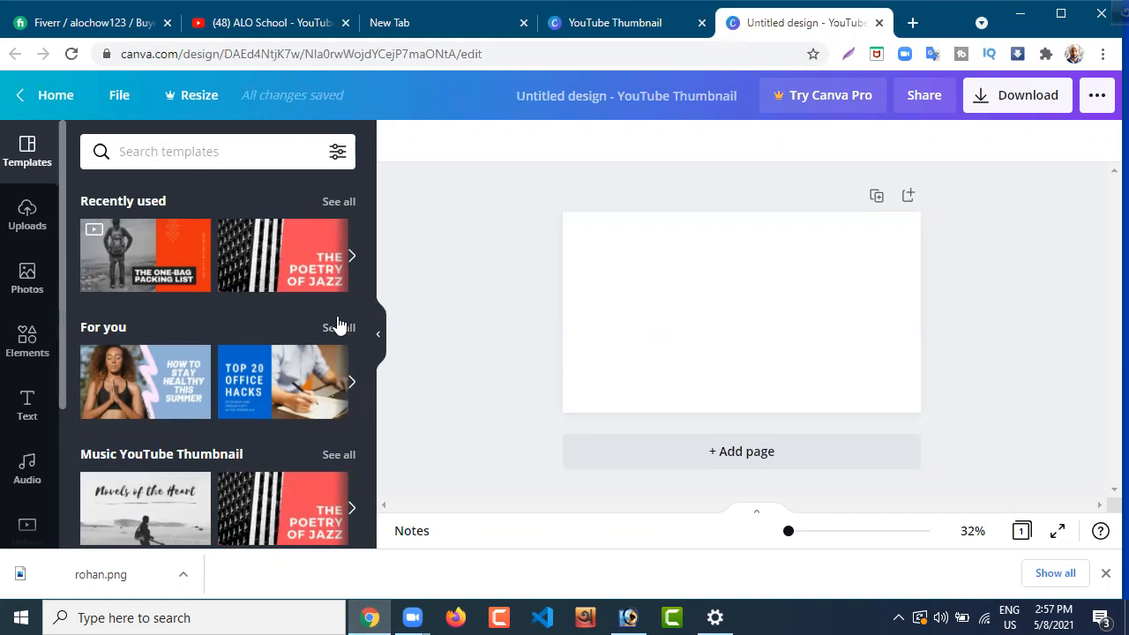
{"action": "scroll", "coordinate": [371, 263], "scroll_direction": "down", "scroll_amount": 1}
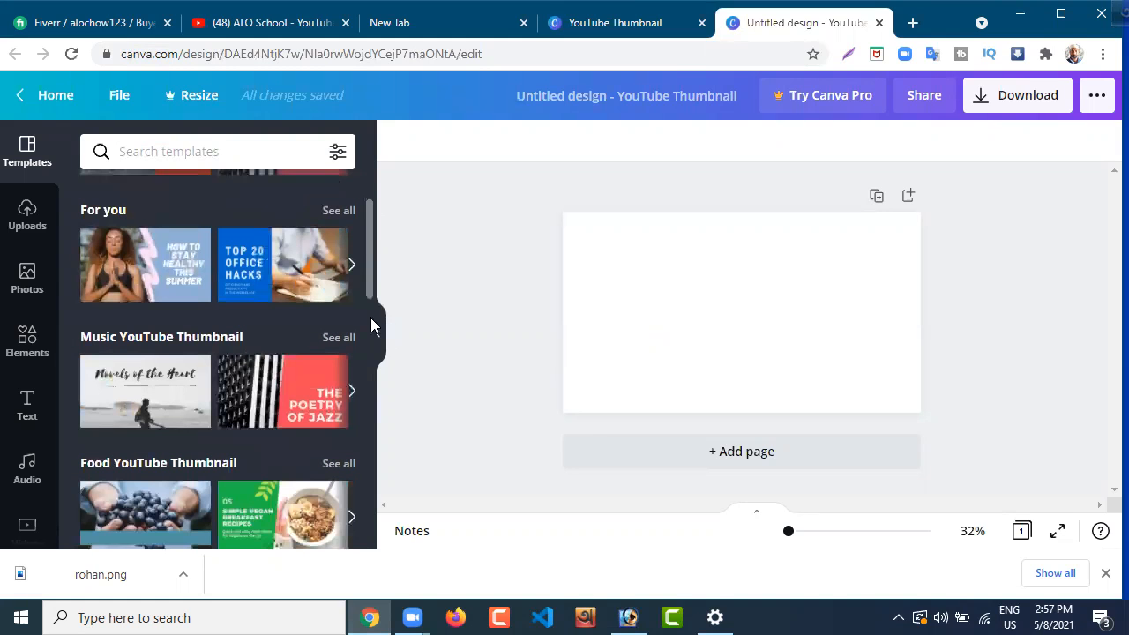
{"action": "scroll", "coordinate": [369, 322], "scroll_direction": "down", "scroll_amount": 3}
{"action": "left_click_drag", "start_coordinate": [369, 322], "coordinate": [386, 422]}
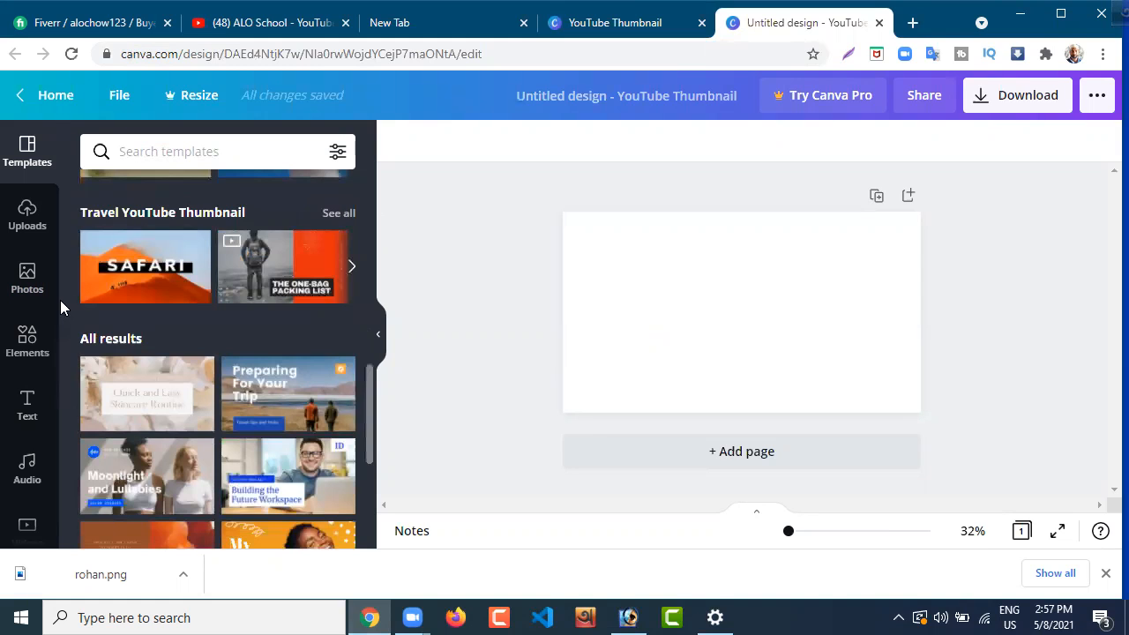
- Browse the available background colours and images, and apply the dark brown wooden plank image as the page background
{"action": "scroll", "coordinate": [60, 309], "scroll_direction": "down", "scroll_amount": 3}
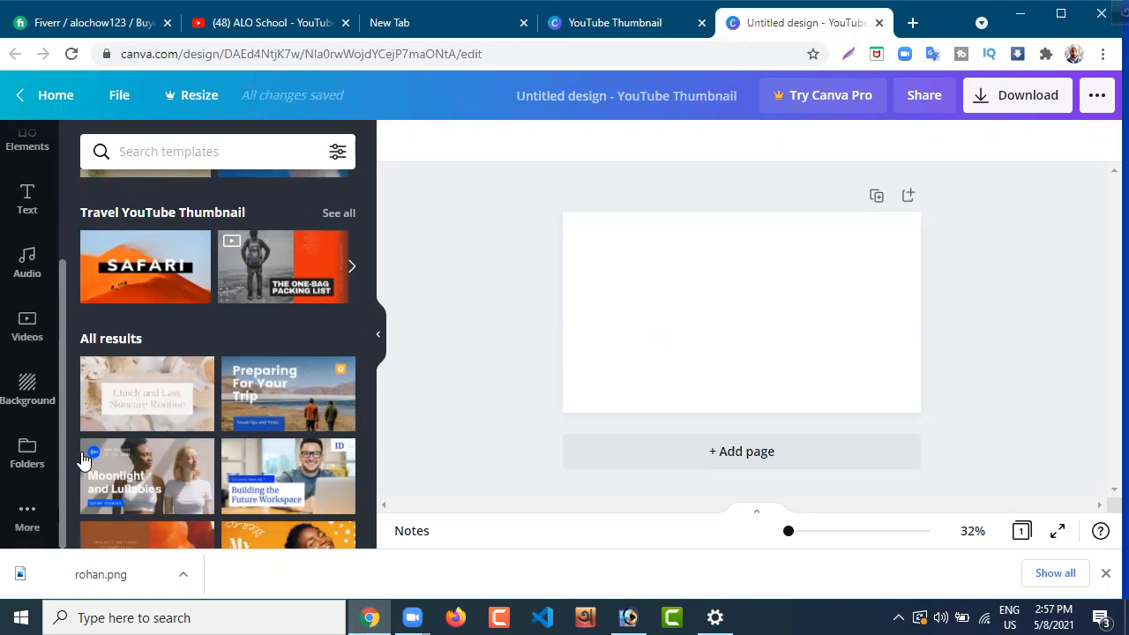
{"action": "left_click", "coordinate": [26, 388]}
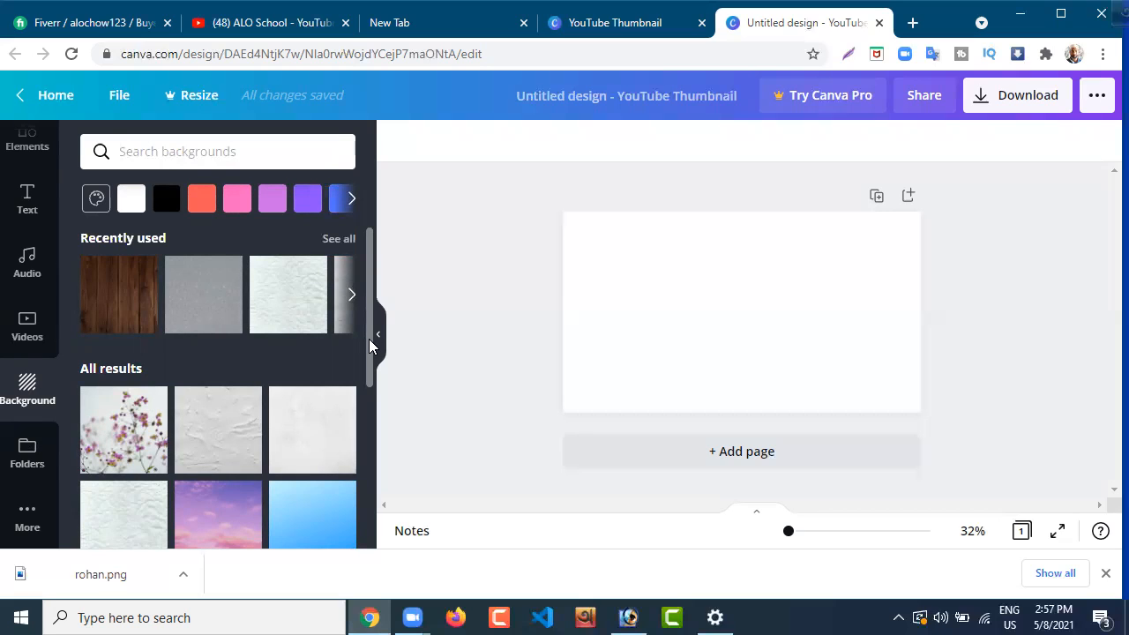
{"action": "mouse_move", "coordinate": [370, 340]}
{"action": "left_mouse_down"}
{"action": "mouse_move", "coordinate": [377, 489]}
{"action": "mouse_move", "coordinate": [361, 327]}
{"action": "left_mouse_up"}
{"action": "left_click", "coordinate": [201, 198]}
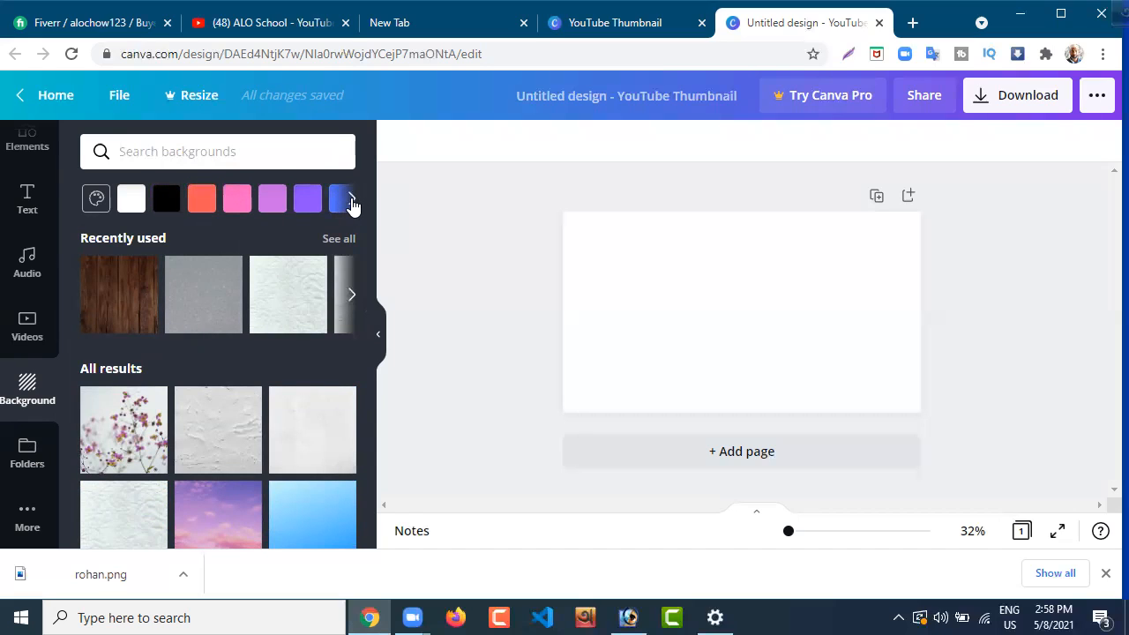
{"action": "left_click", "coordinate": [352, 204]}
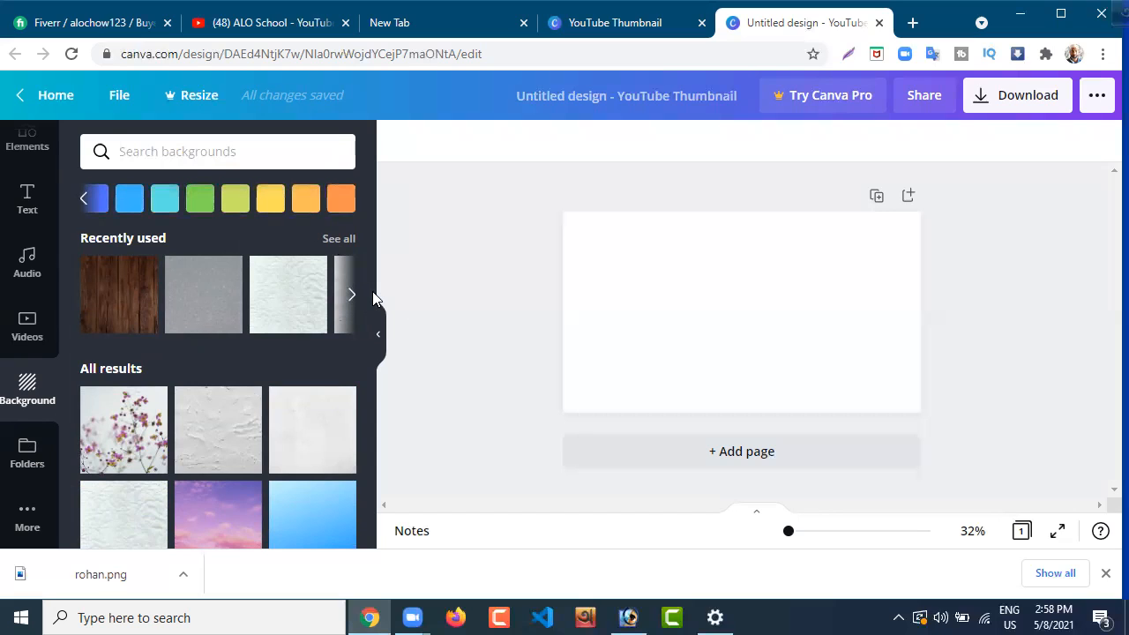
{"action": "left_click_drag", "start_coordinate": [369, 284], "coordinate": [369, 395]}
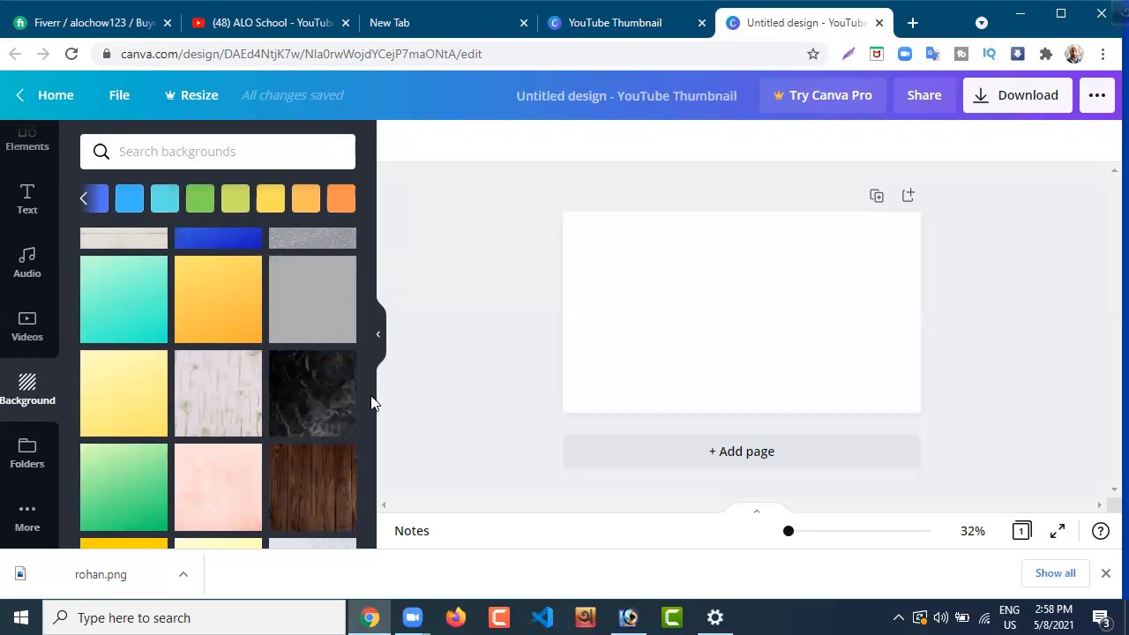
{"action": "left_click_drag", "start_coordinate": [371, 404], "coordinate": [361, 490]}
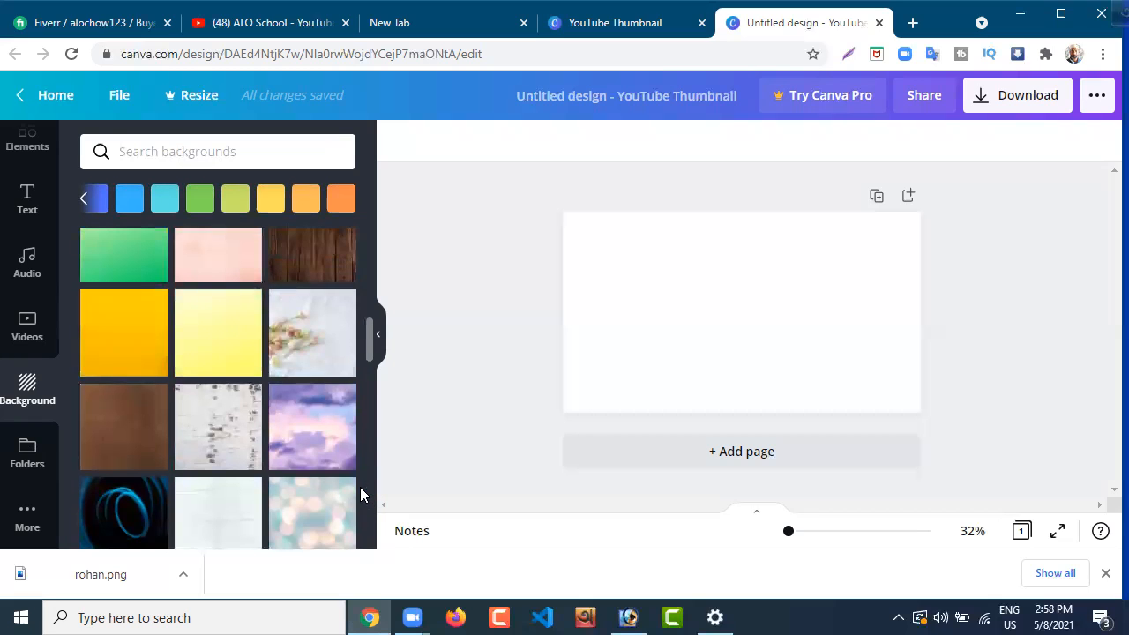
{"action": "left_click", "coordinate": [311, 269]}
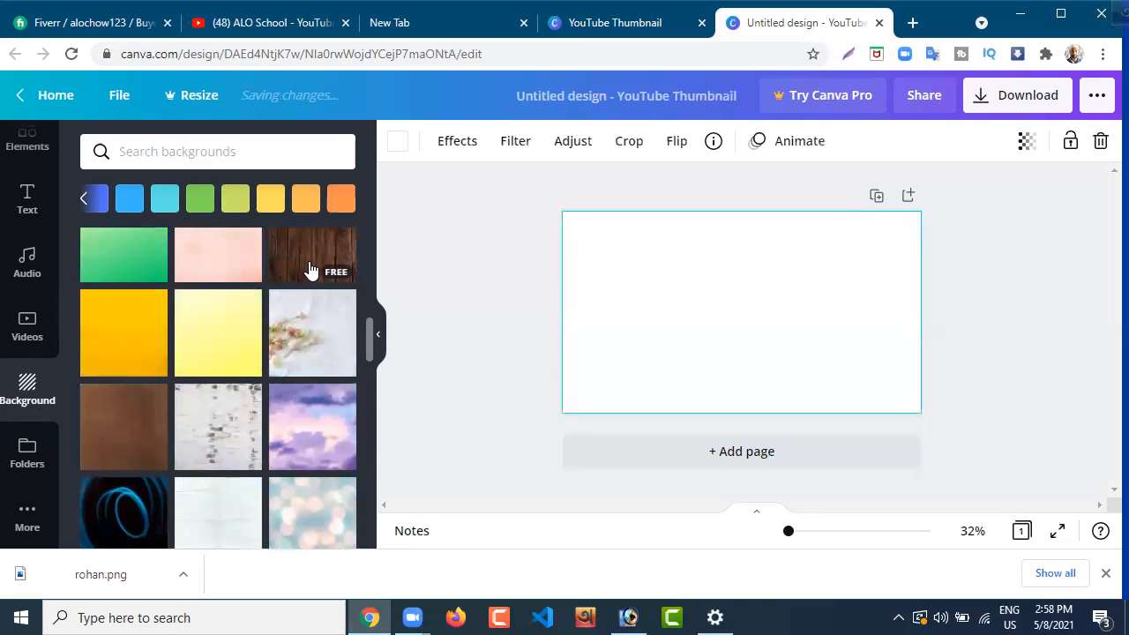
{"action": "left_click", "coordinate": [308, 265]}
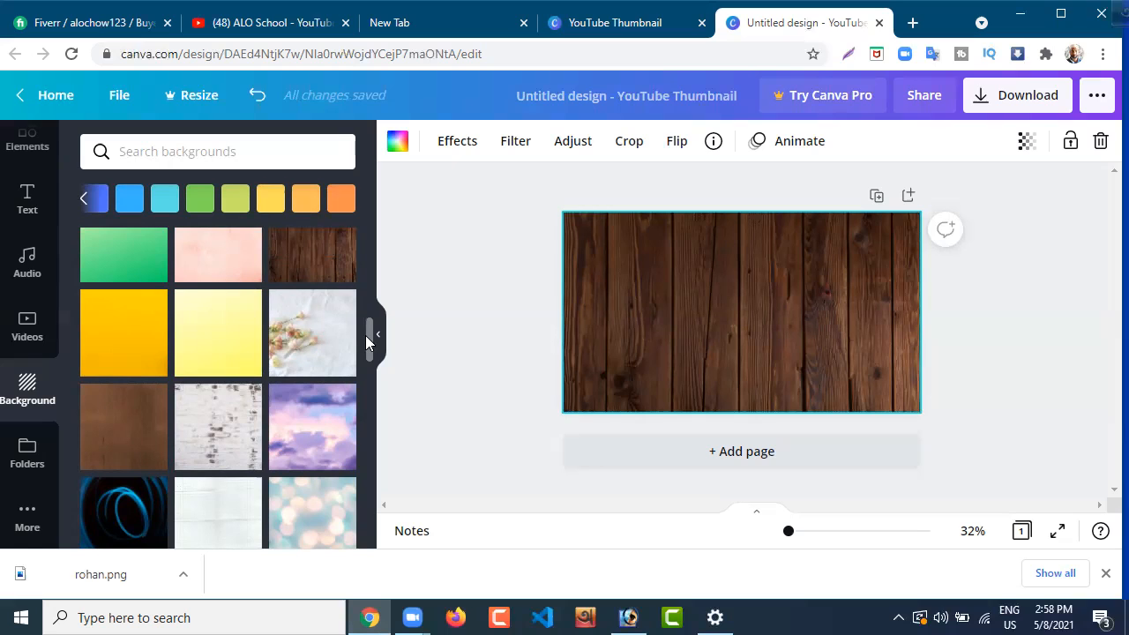
{"action": "left_click_drag", "start_coordinate": [367, 337], "coordinate": [358, 206]}
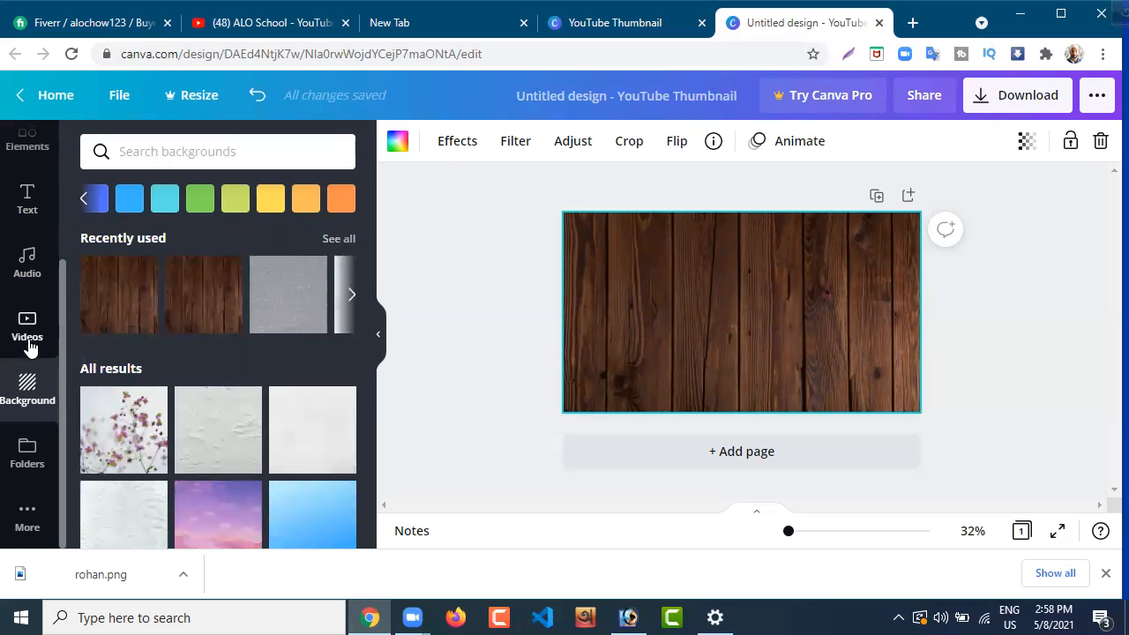
- Look through the previously uploaded images and the sources available for uploading new media
{"action": "left_click_drag", "start_coordinate": [64, 309], "coordinate": [62, 154]}
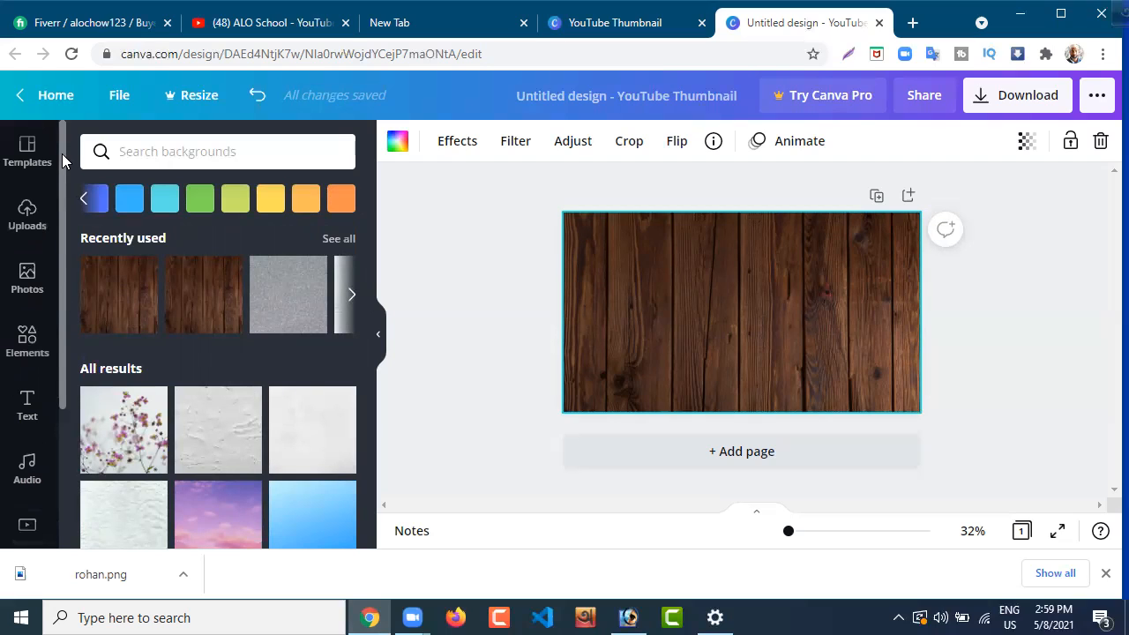
{"action": "left_click", "coordinate": [25, 228]}
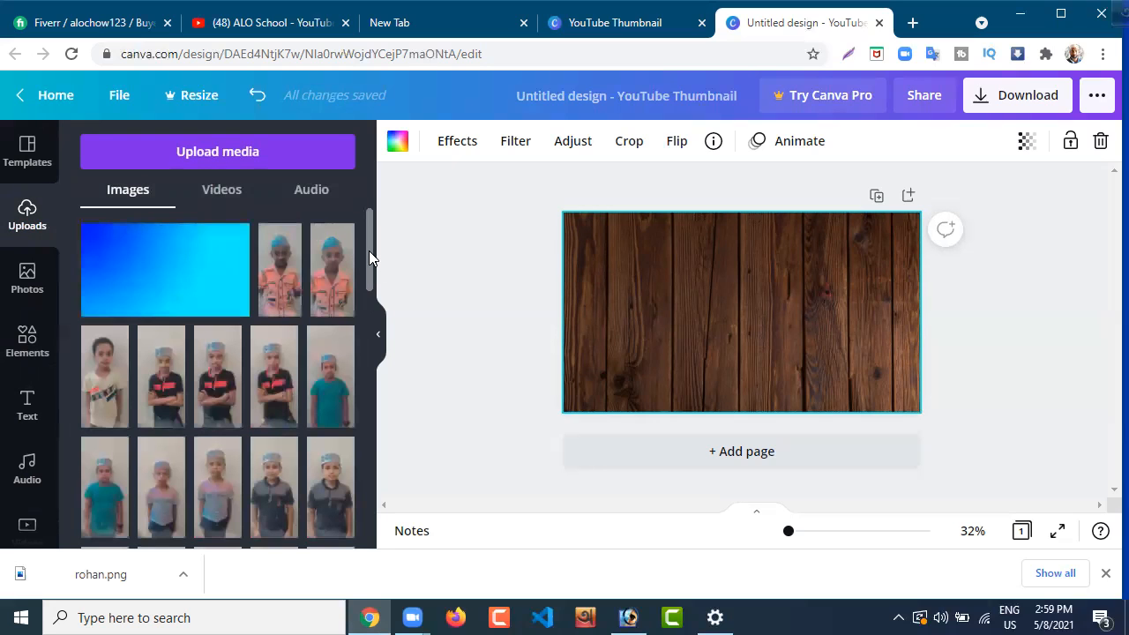
{"action": "left_click_drag", "start_coordinate": [369, 256], "coordinate": [360, 321]}
{"action": "scroll", "coordinate": [360, 335], "scroll_direction": "down", "scroll_amount": 2}
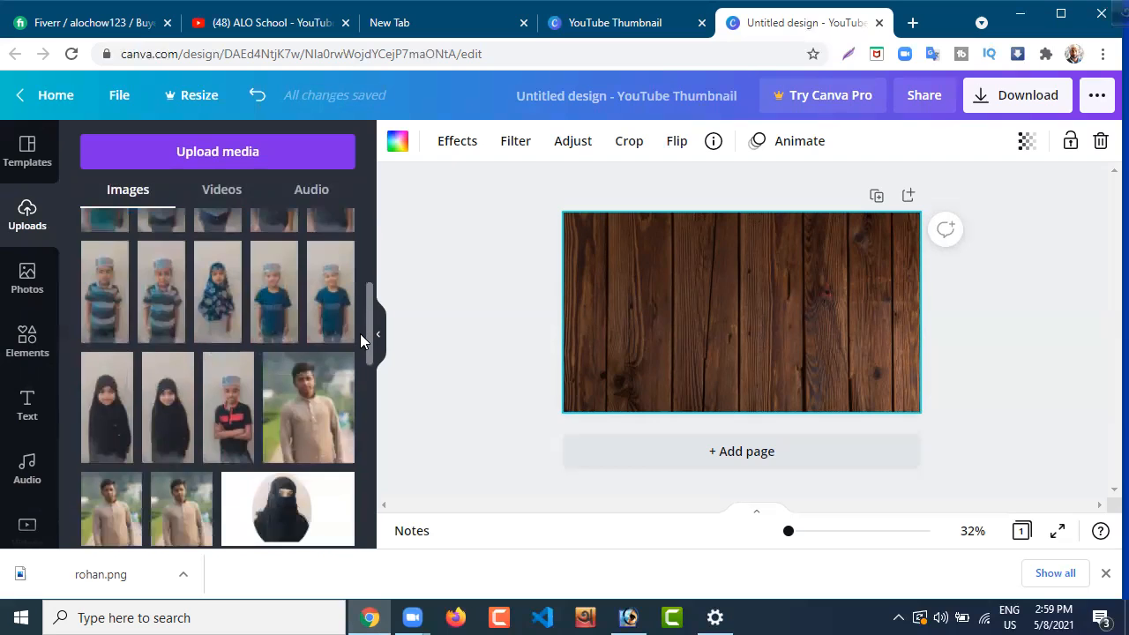
{"action": "scroll", "coordinate": [357, 379], "scroll_direction": "down", "scroll_amount": 3}
{"action": "scroll", "coordinate": [354, 406], "scroll_direction": "down", "scroll_amount": 1}
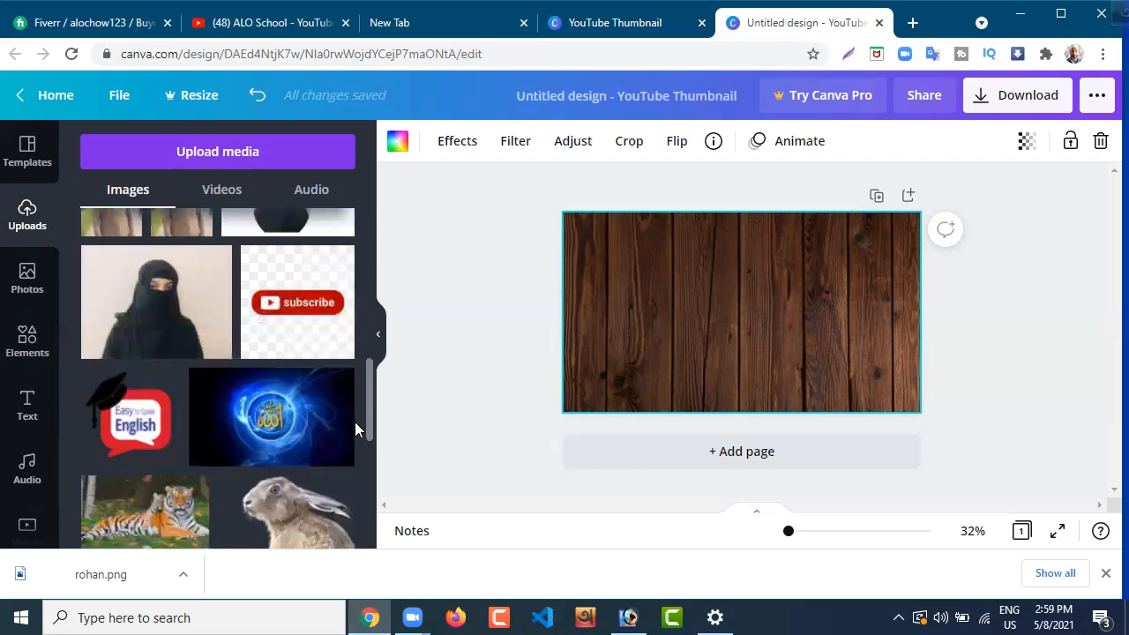
{"action": "scroll", "coordinate": [353, 430], "scroll_direction": "down", "scroll_amount": 2}
{"action": "scroll", "coordinate": [350, 499], "scroll_direction": "down", "scroll_amount": 3}
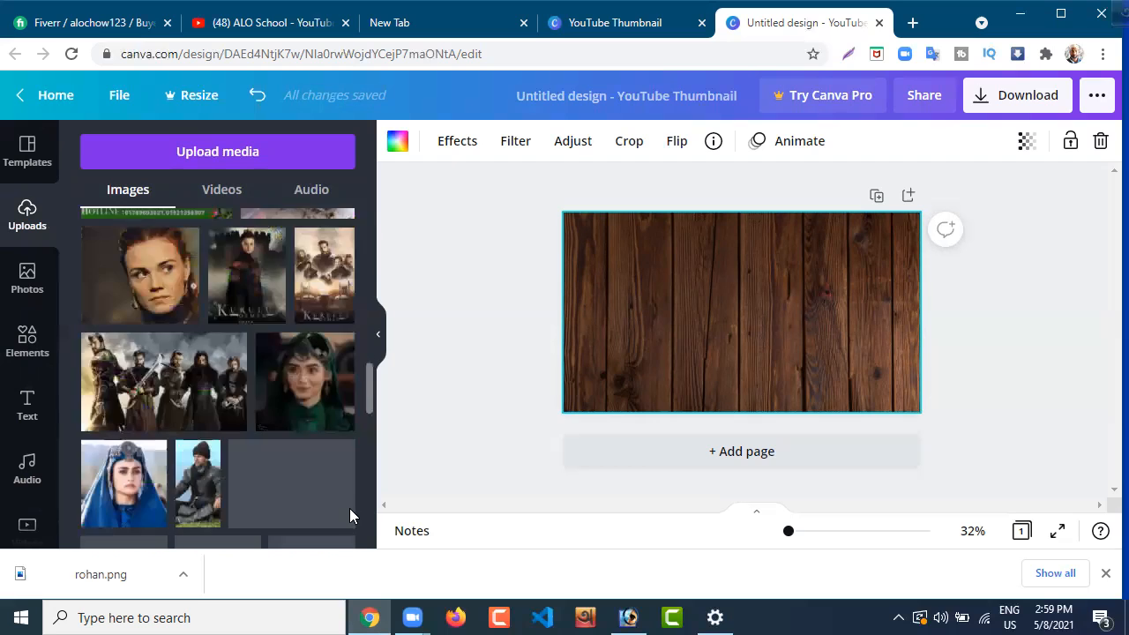
{"action": "scroll", "coordinate": [361, 412], "scroll_direction": "up", "scroll_amount": 5}
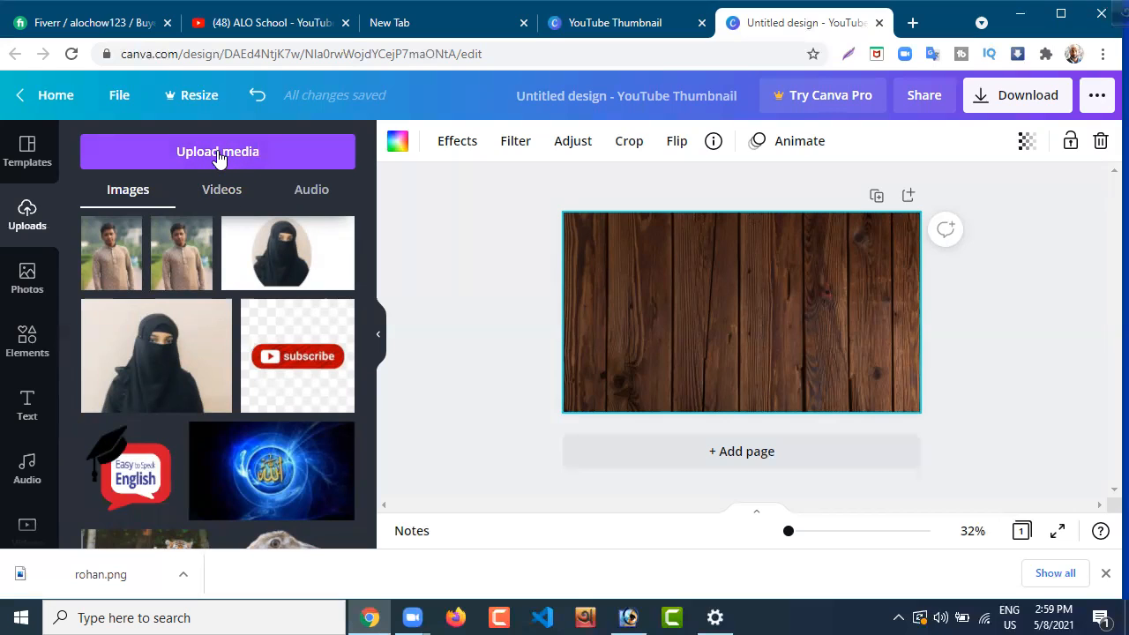
{"action": "left_click", "coordinate": [217, 152]}
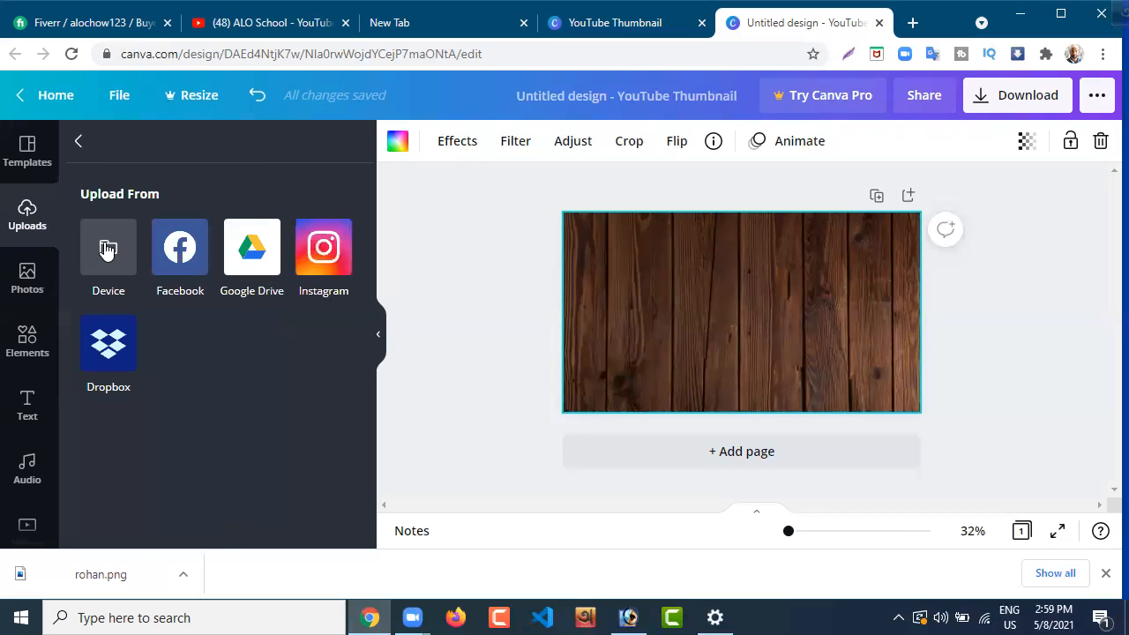
{"action": "left_click", "coordinate": [77, 146]}
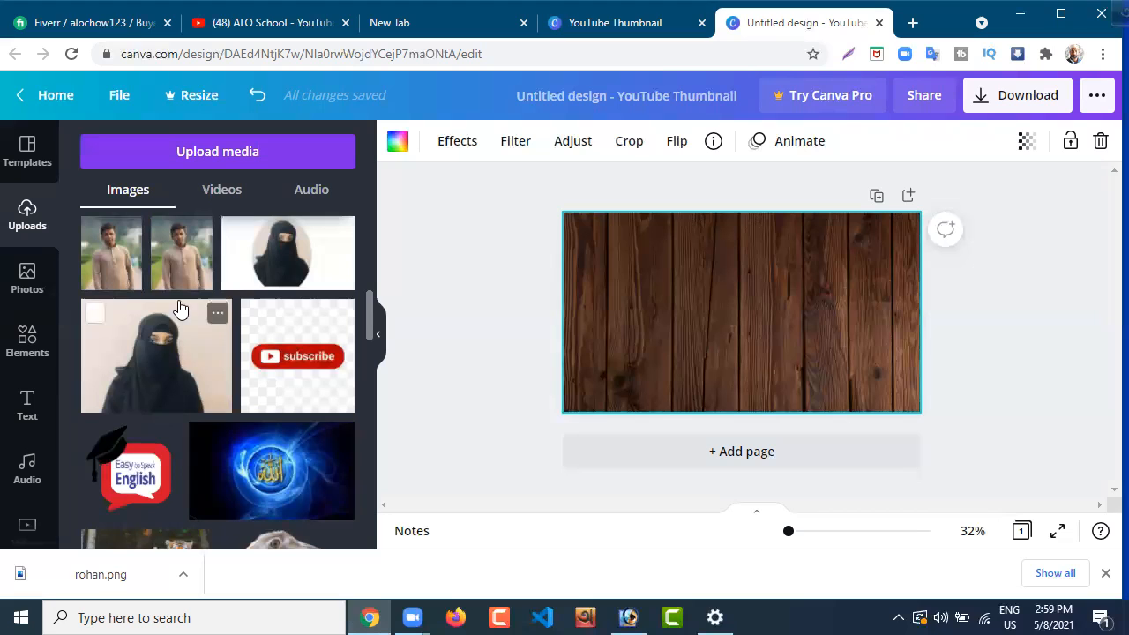
- Add the uploaded photo of the woman in a black veil and place it in the page's upper-left area
{"action": "left_click", "coordinate": [156, 345]}
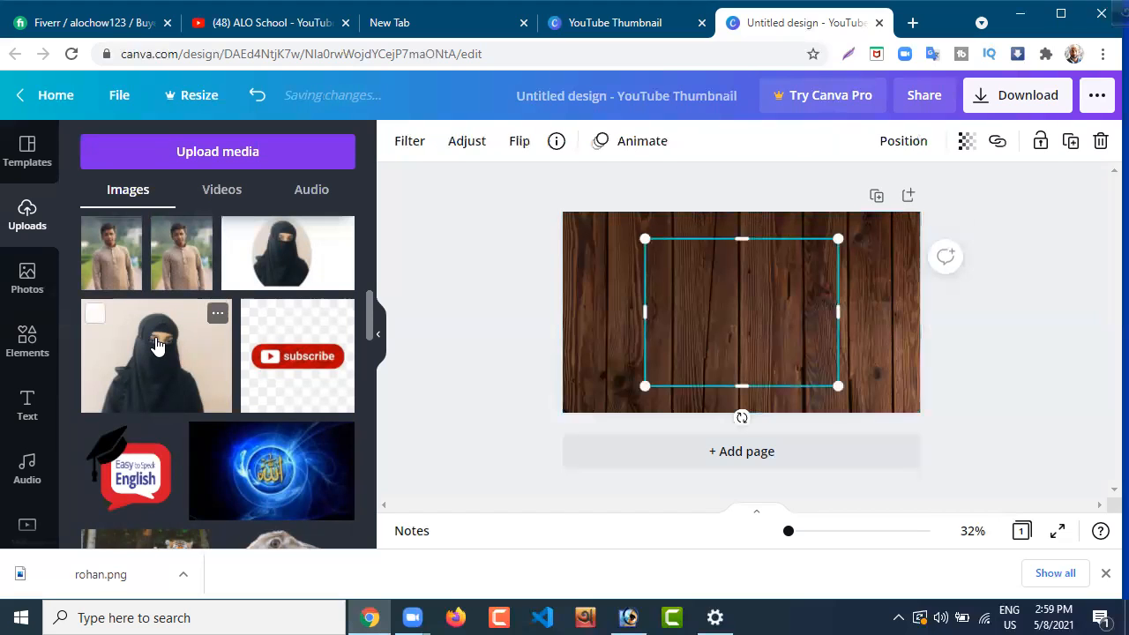
{"action": "left_click_drag", "start_coordinate": [732, 320], "coordinate": [656, 291]}
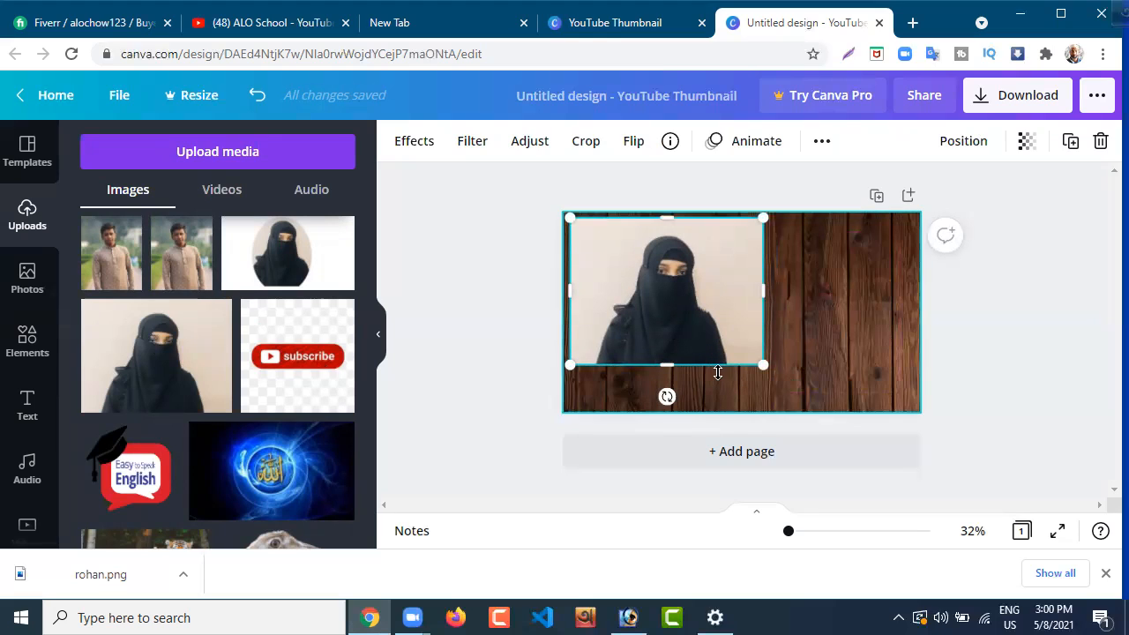
- Add the yellow "fun" text style with the pink outline to the page
{"action": "left_click", "coordinate": [804, 353]}
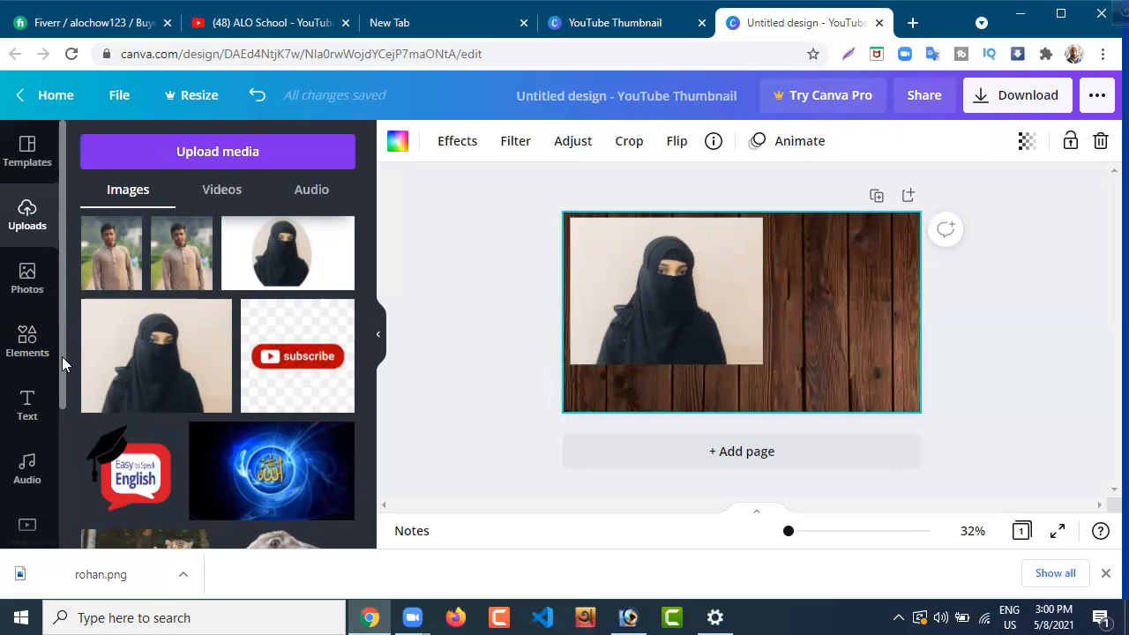
{"action": "left_click_drag", "start_coordinate": [60, 372], "coordinate": [67, 434]}
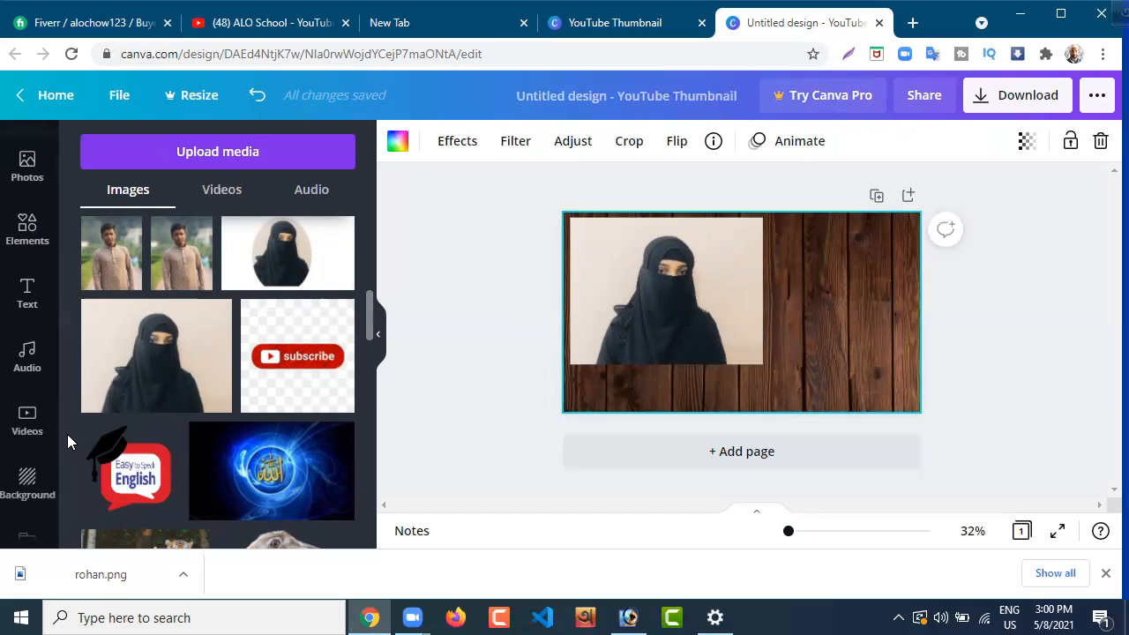
{"action": "left_click", "coordinate": [27, 293]}
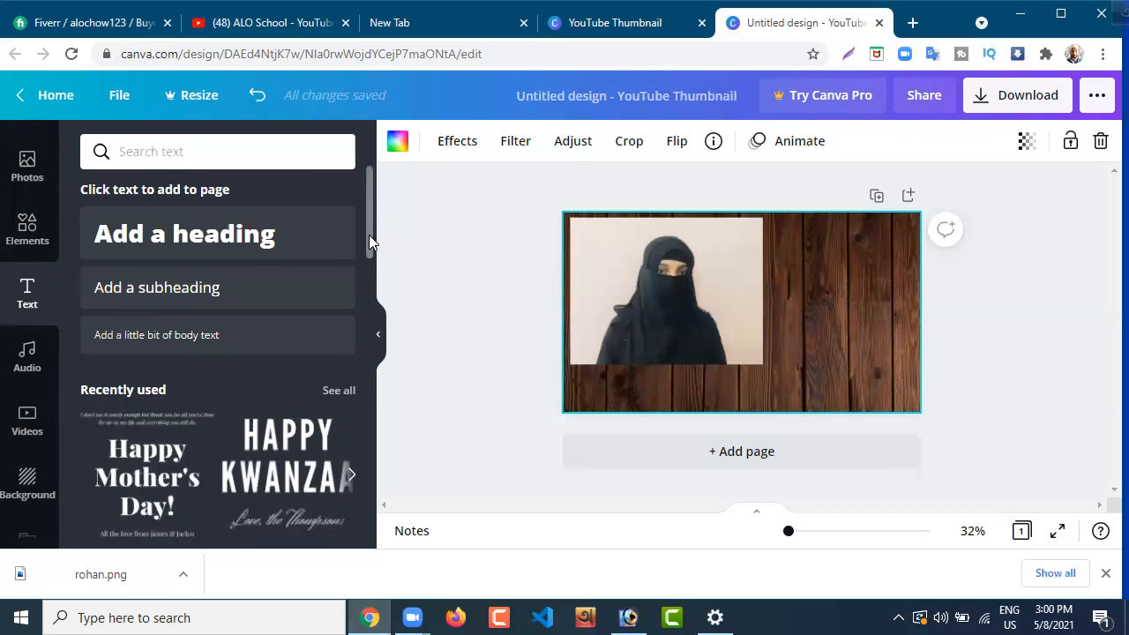
{"action": "left_click_drag", "start_coordinate": [368, 235], "coordinate": [383, 484]}
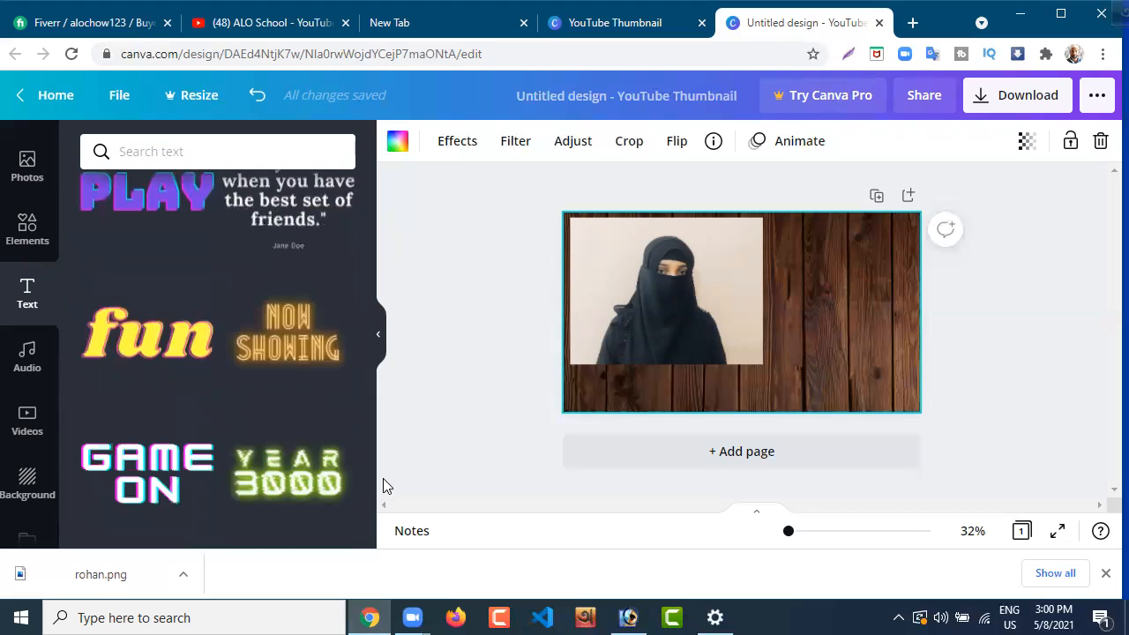
{"action": "left_click", "coordinate": [155, 359]}
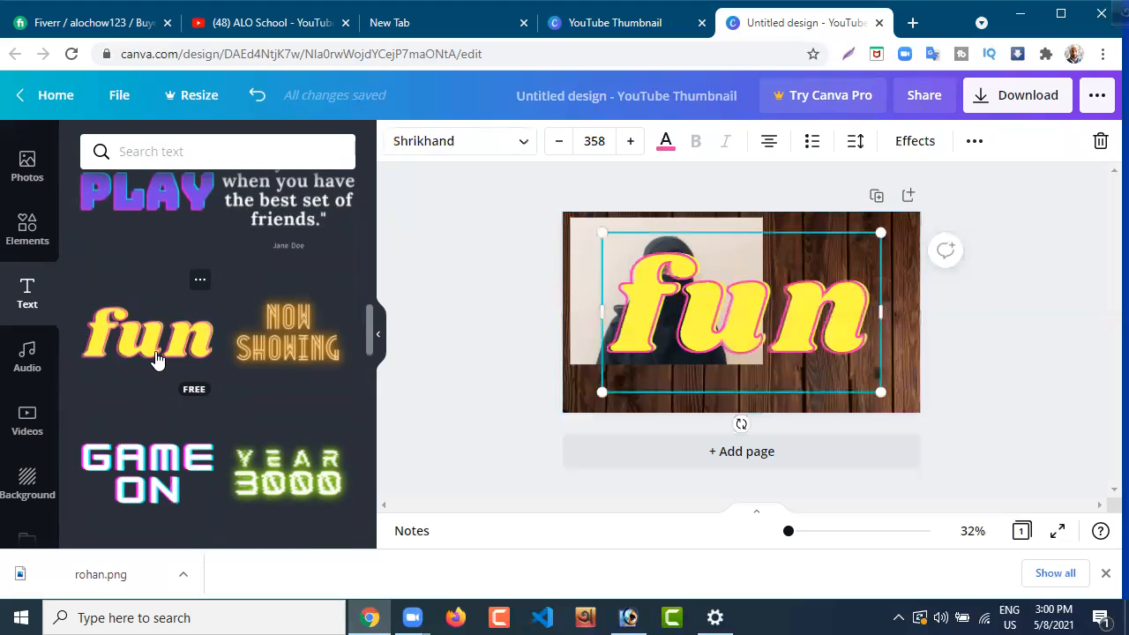
- Replace the word "fun" in the yellow text with the woman's first name
{"action": "left_click", "coordinate": [872, 310]}
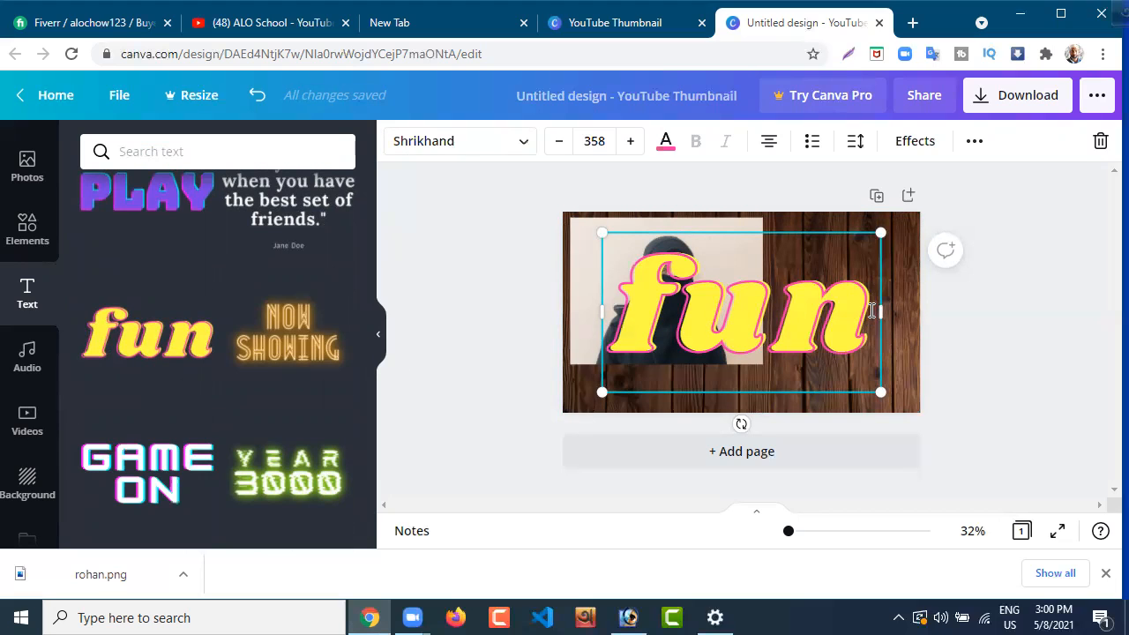
{"action": "left_click_drag", "start_coordinate": [768, 301], "coordinate": [601, 307]}
{"action": "key", "text": "BackSpace"}
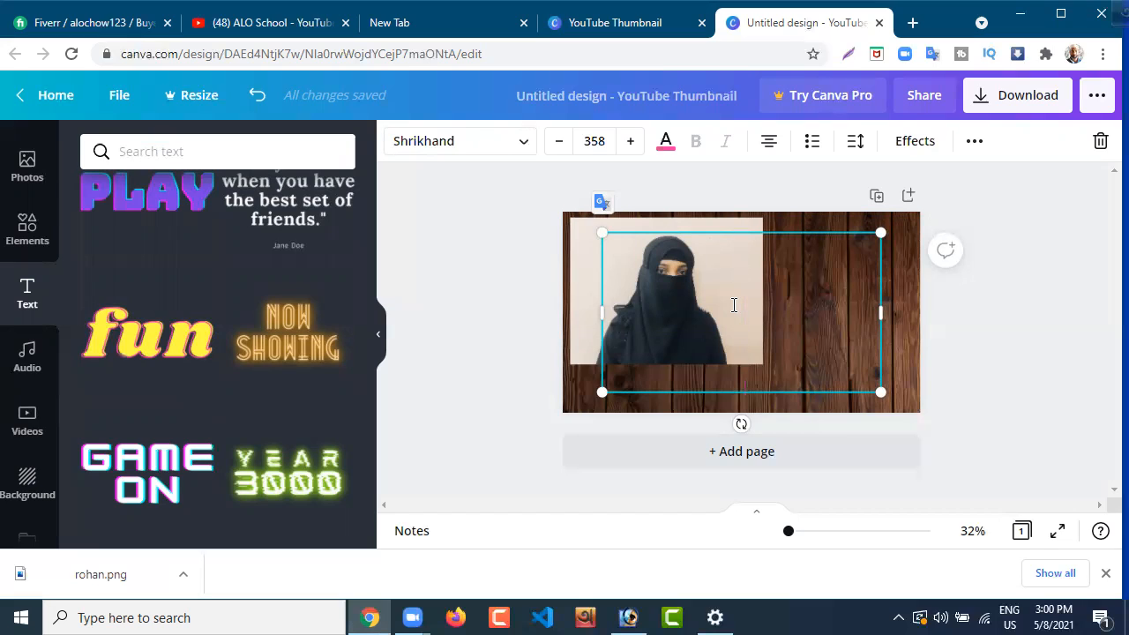
{"action": "type", "text": "San"}
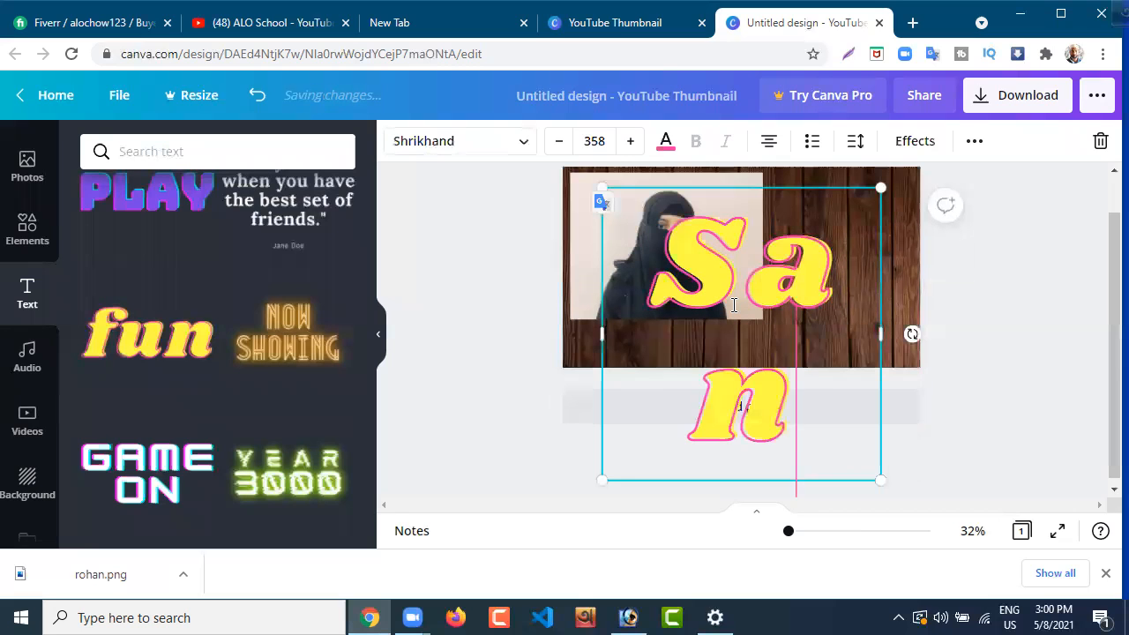
{"action": "type", "text": "jida"}
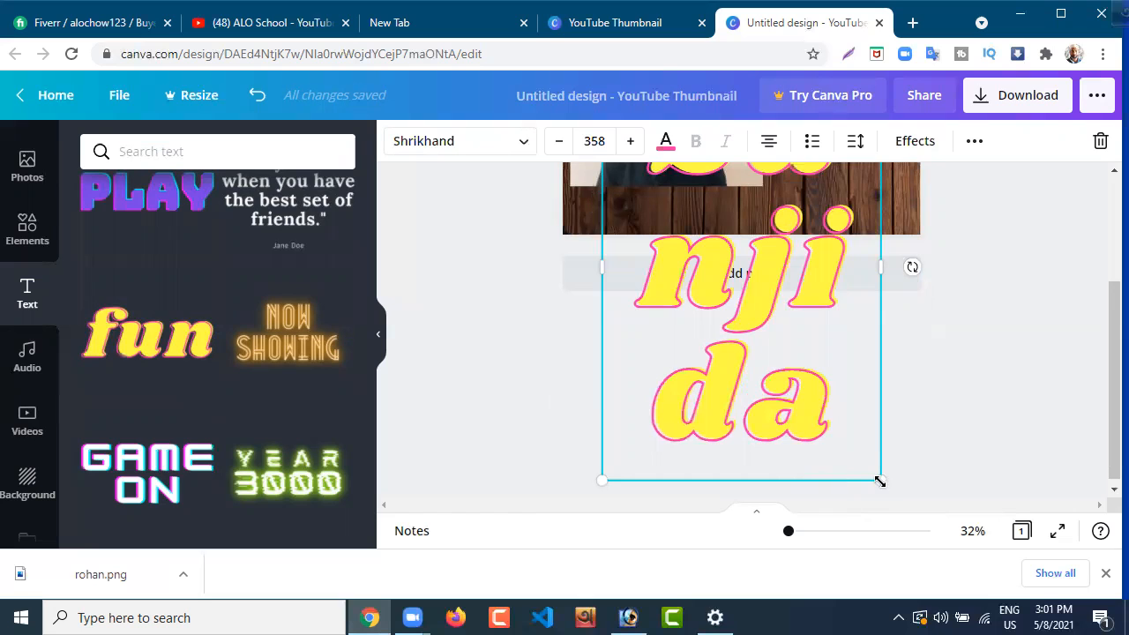
- Shrink the name text to size 125 and widen its box to about 860 so the name fits on one line
{"action": "left_click_drag", "start_coordinate": [846, 423], "coordinate": [692, 344]}
{"action": "left_click_drag", "start_coordinate": [713, 307], "coordinate": [843, 309]}
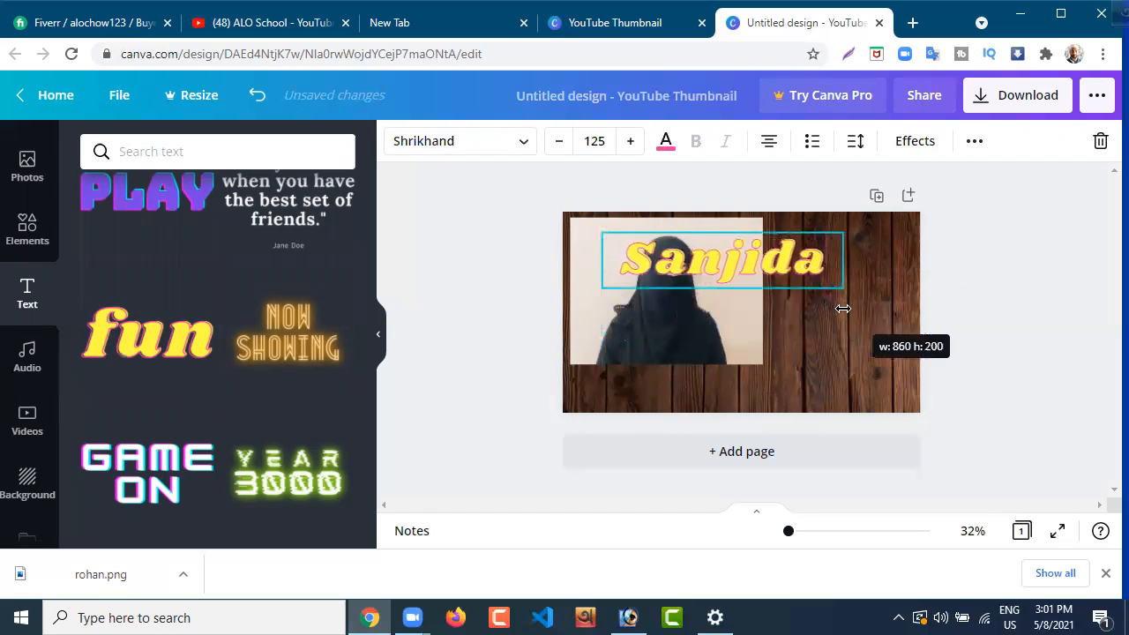
{"action": "left_click_drag", "start_coordinate": [766, 272], "coordinate": [799, 345]}
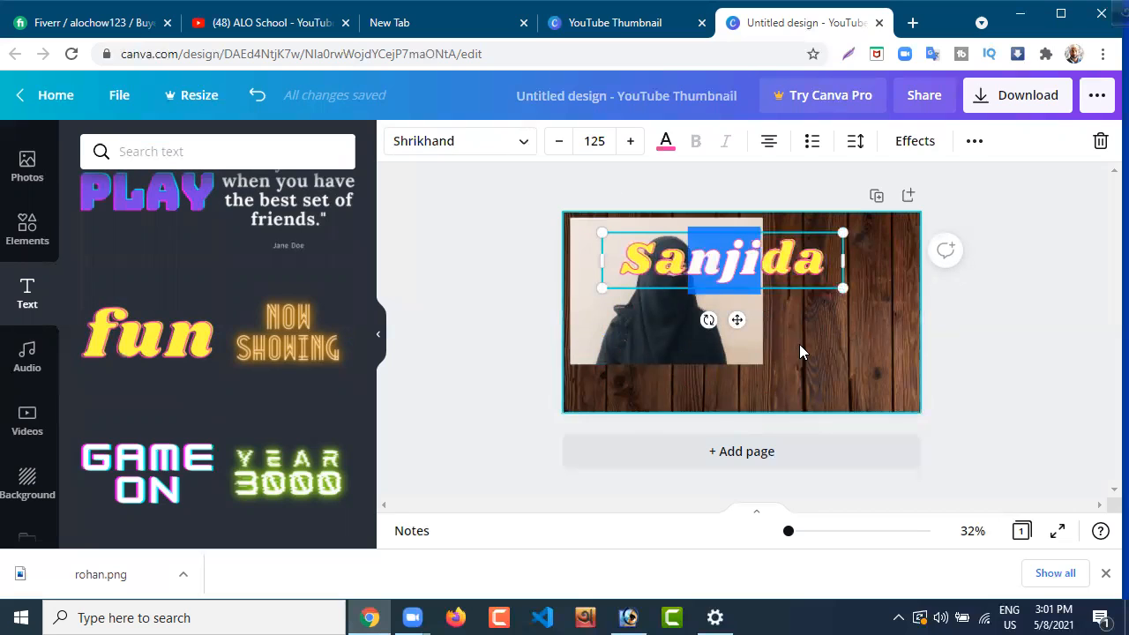
{"action": "left_click", "coordinate": [799, 321]}
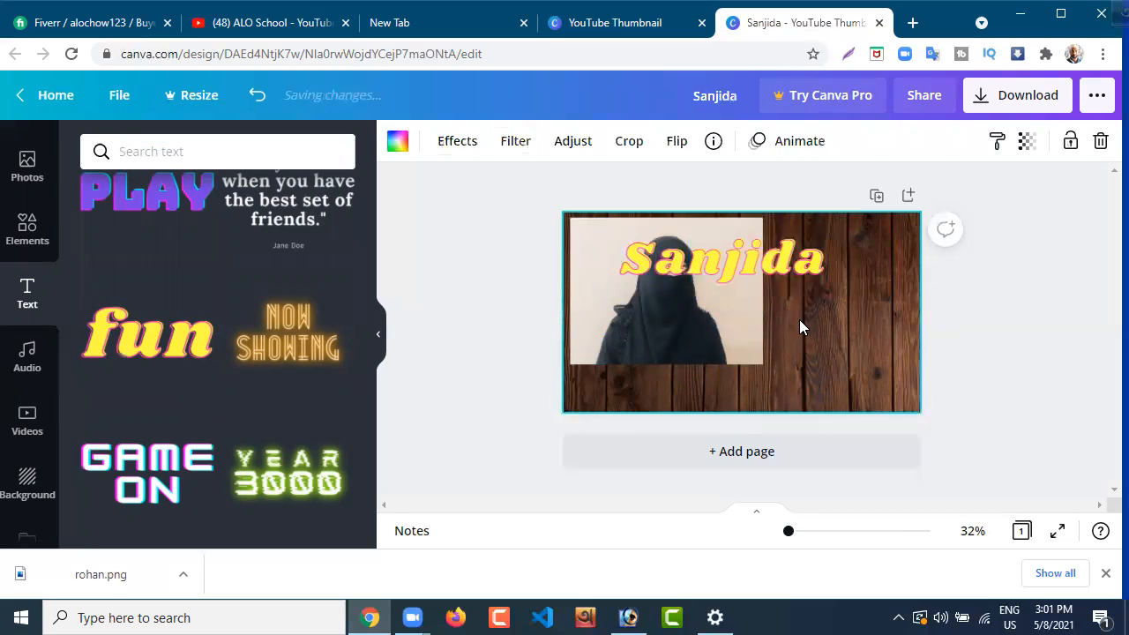
- Place the name text just below the woman's photo and shrink it to size 73
{"action": "left_click", "coordinate": [756, 264]}
{"action": "left_click_drag", "start_coordinate": [757, 265], "coordinate": [713, 386]}
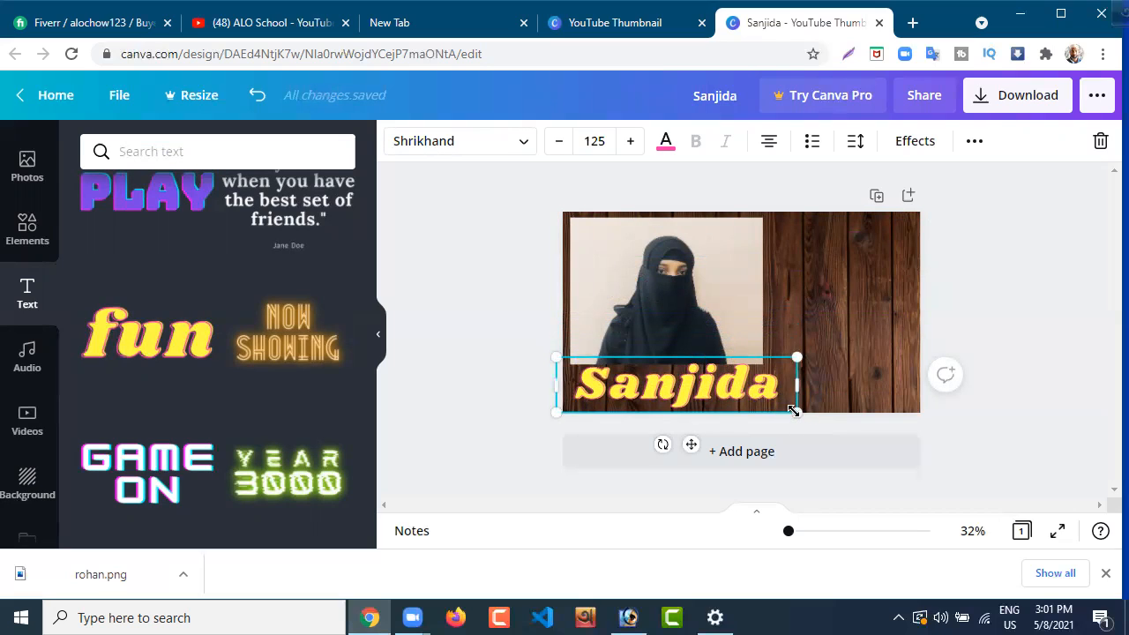
{"action": "left_click_drag", "start_coordinate": [793, 410], "coordinate": [658, 379]}
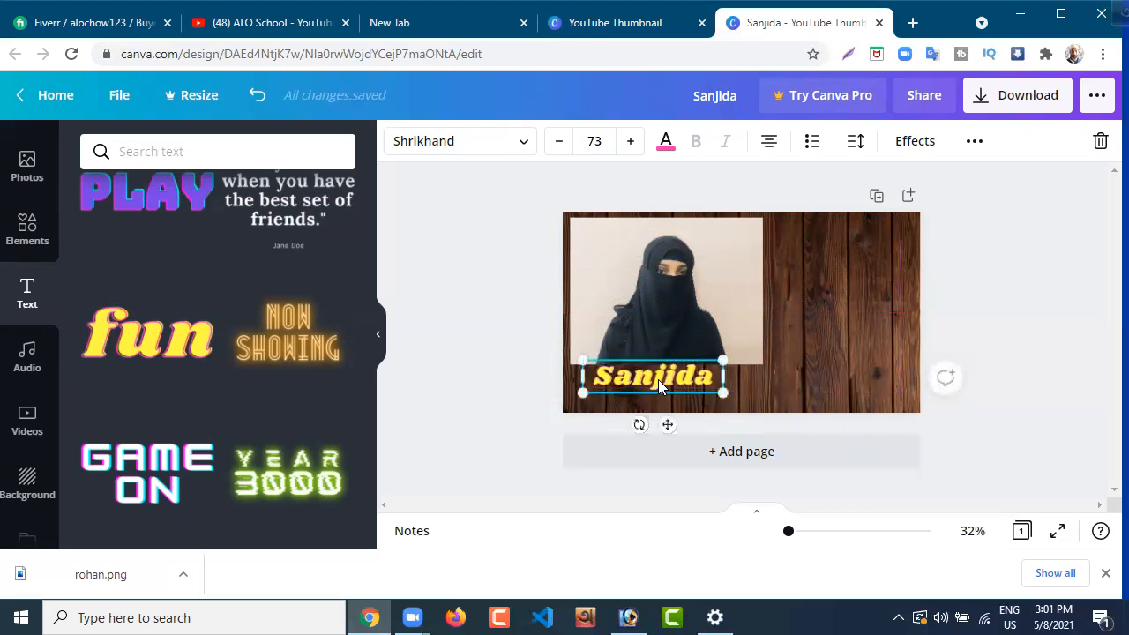
{"action": "left_click", "coordinate": [813, 319]}
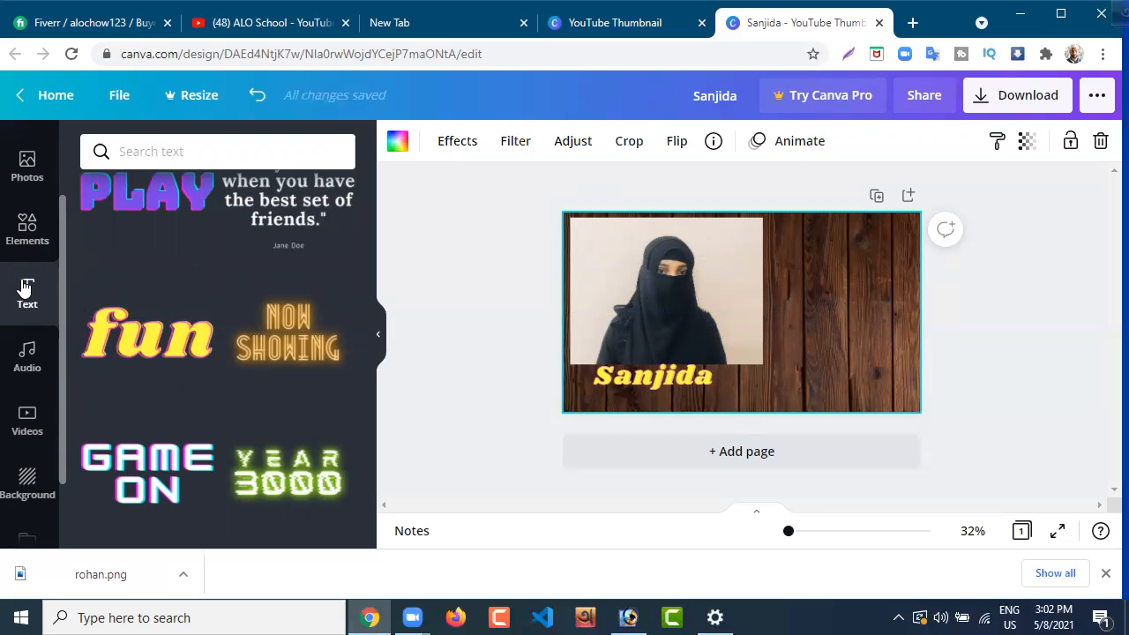
- Add a heading to the page and replace its placeholder text with "English Spoken"
{"action": "left_click_drag", "start_coordinate": [368, 324], "coordinate": [356, 173]}
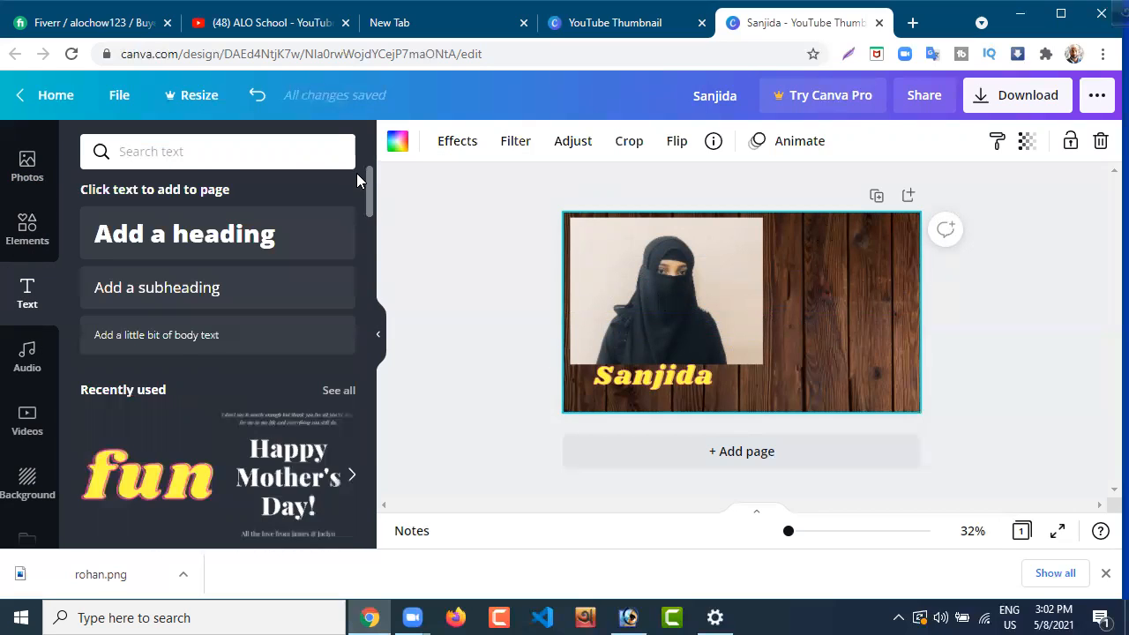
{"action": "left_click", "coordinate": [235, 242]}
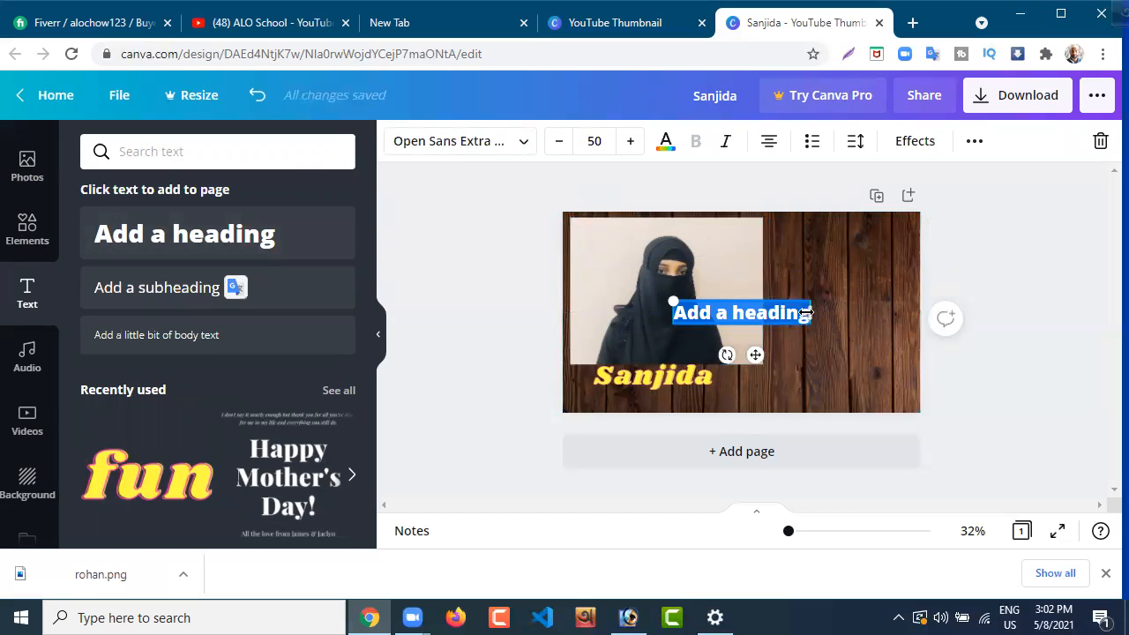
{"action": "key", "text": "BackSpace"}
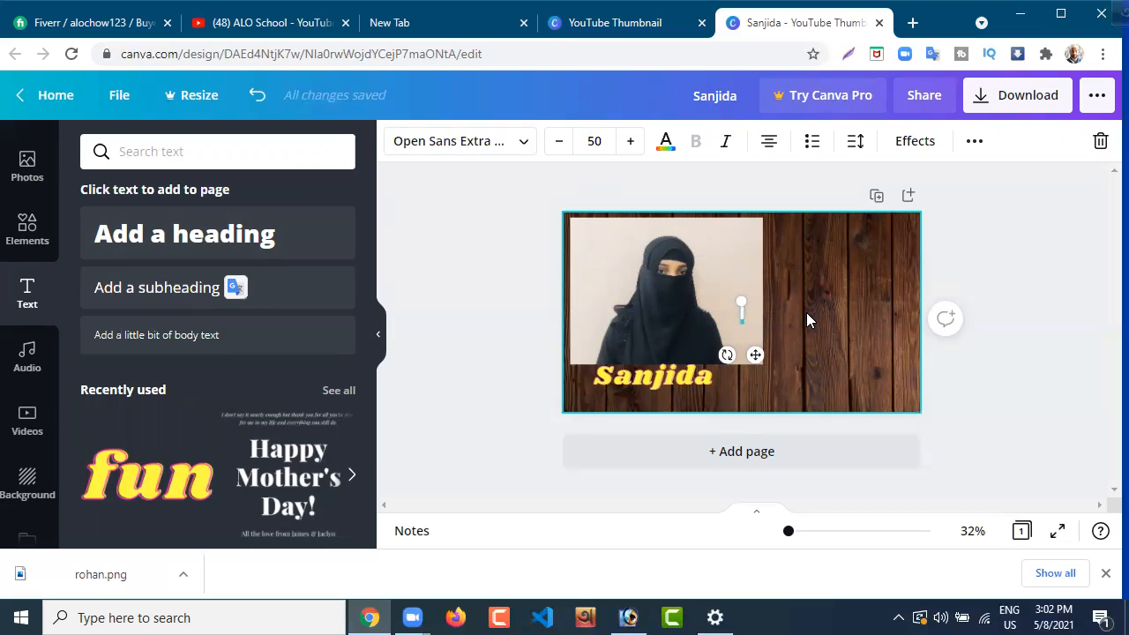
{"action": "type", "text": "Engl"}
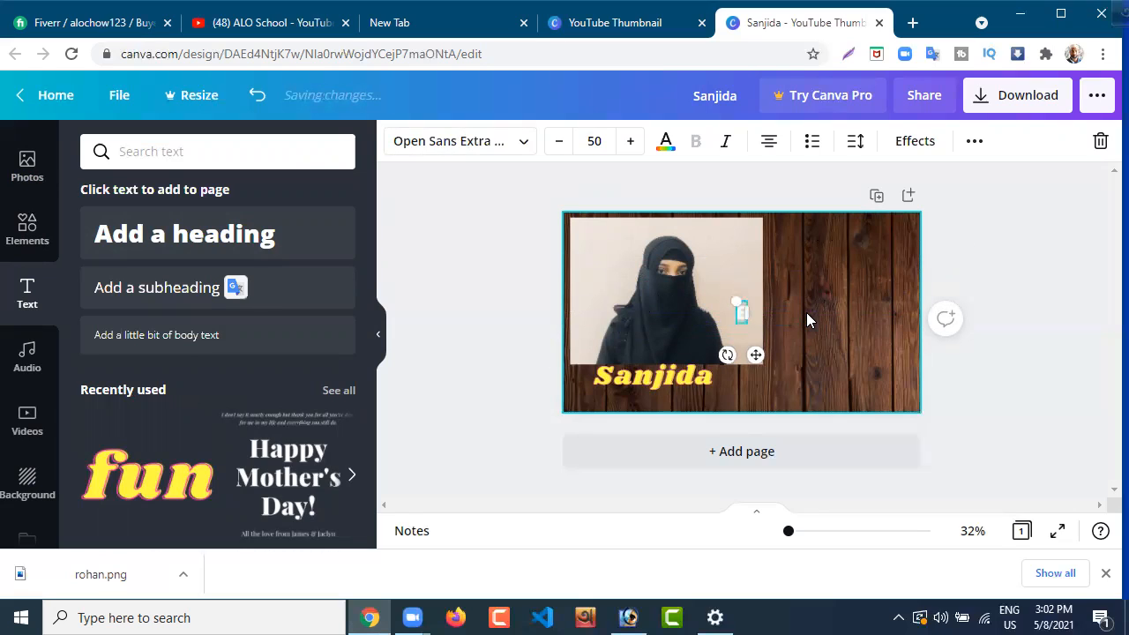
{"action": "type", "text": "is"}
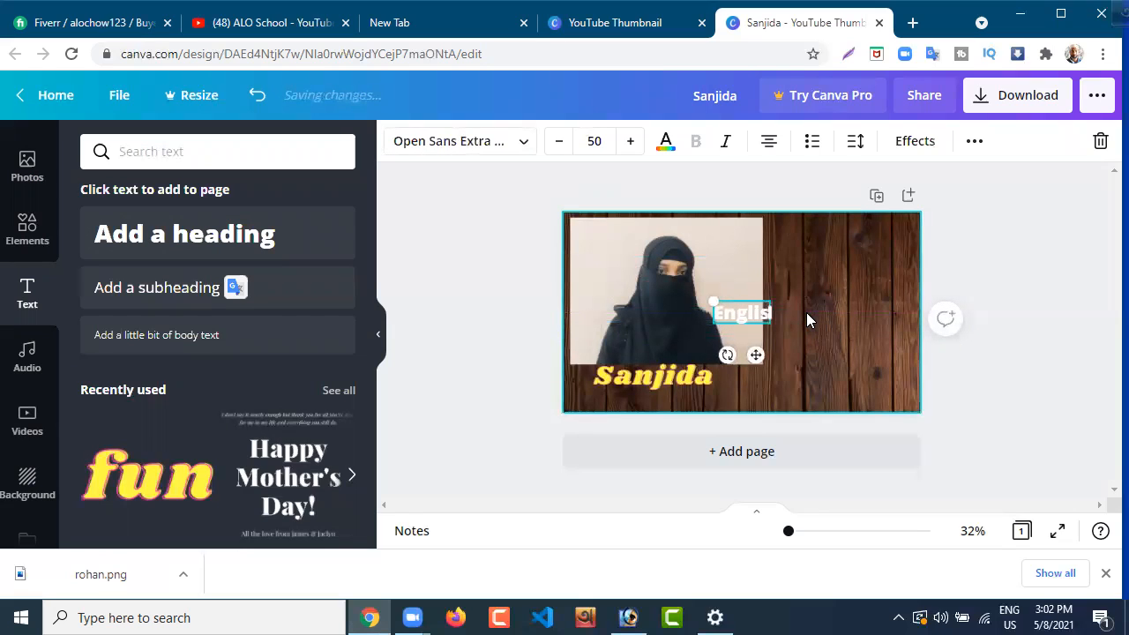
{"action": "type", "text": "h "}
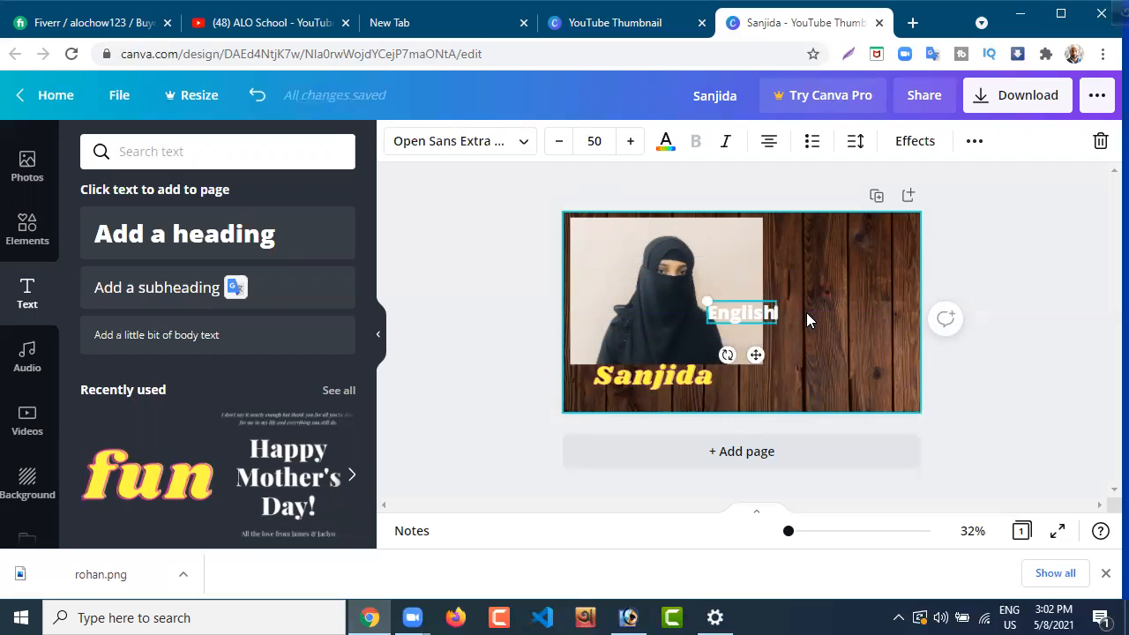
{"action": "type", "text": "Spoken"}
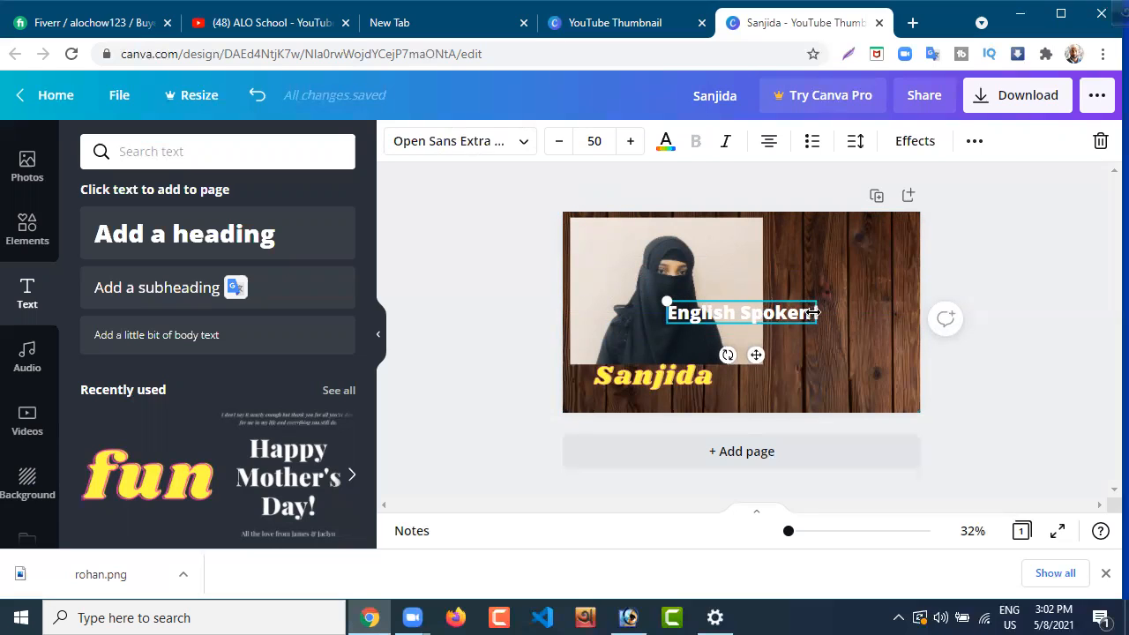
- Extend the heading so that it reads "English Spoken and writing"
{"action": "type", "text": "aaaaa"}
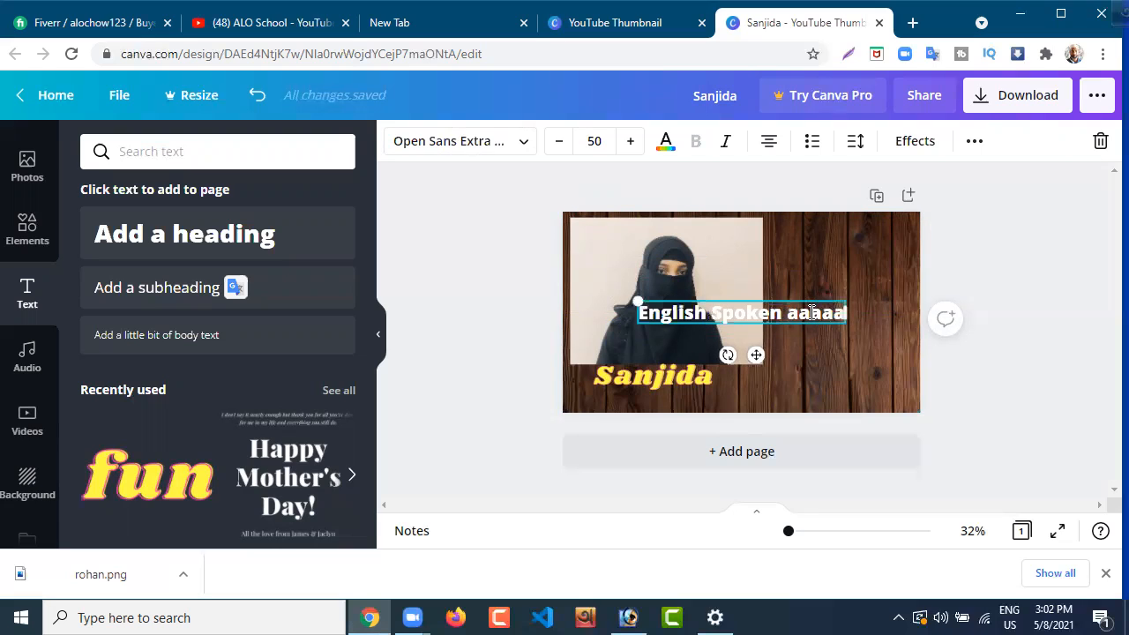
{"action": "key", "text": "BackSpace"}
{"action": "key", "text": "BackSpace"}
{"action": "key", "text": "BackSpace"}
{"action": "key", "text": "BackSpace"}
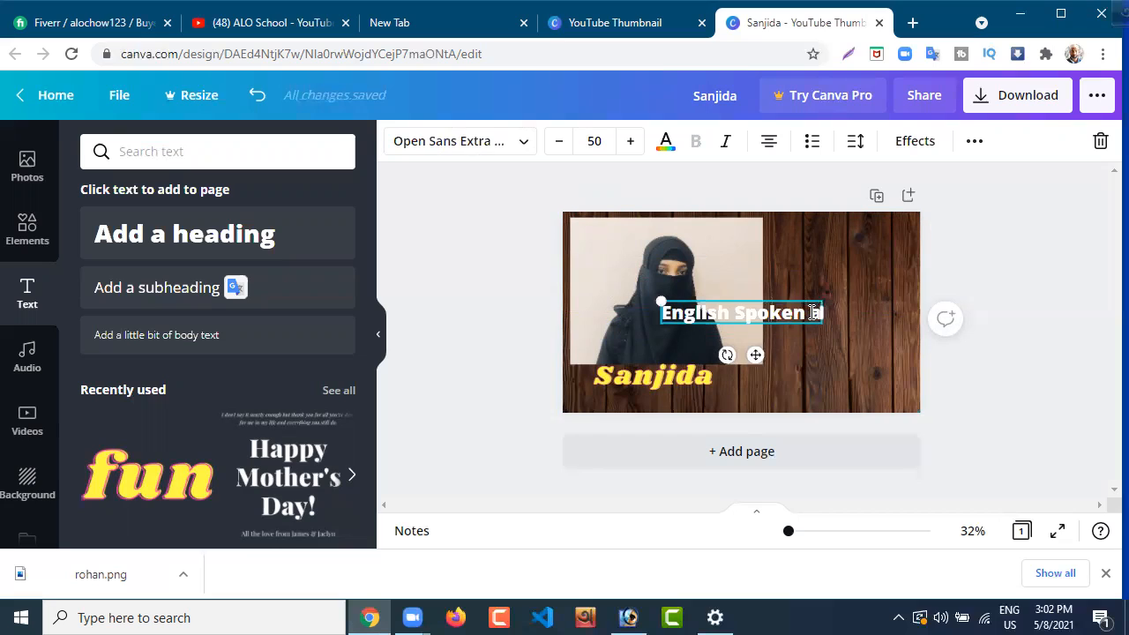
{"action": "type", "text": "nd I"}
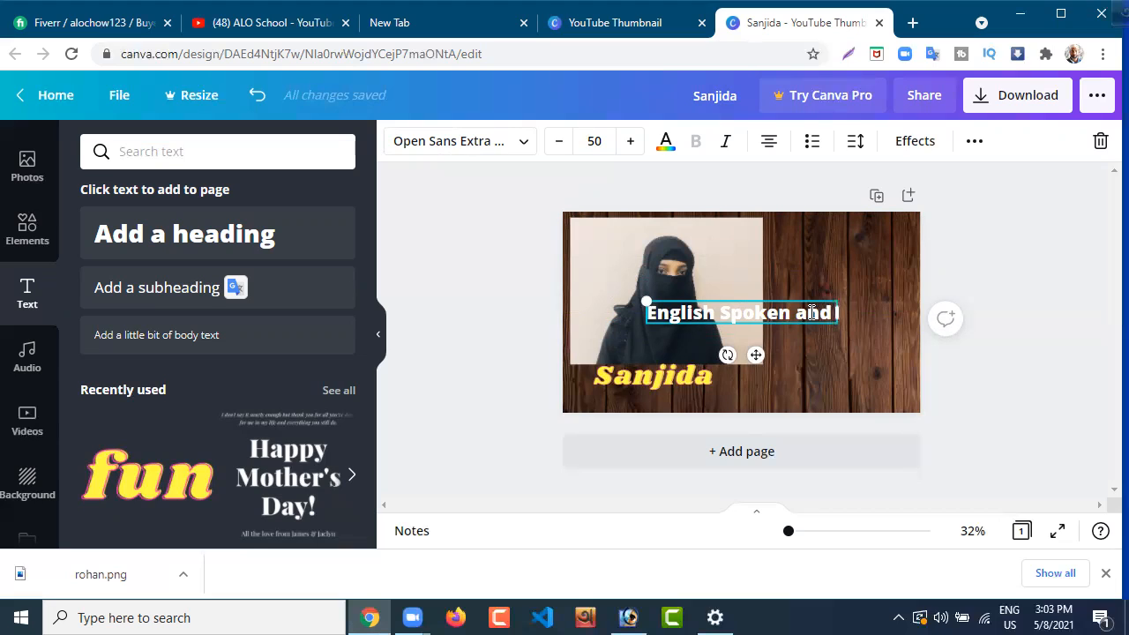
{"action": "key", "text": "BackSpace"}
{"action": "type", "text": "writing"}
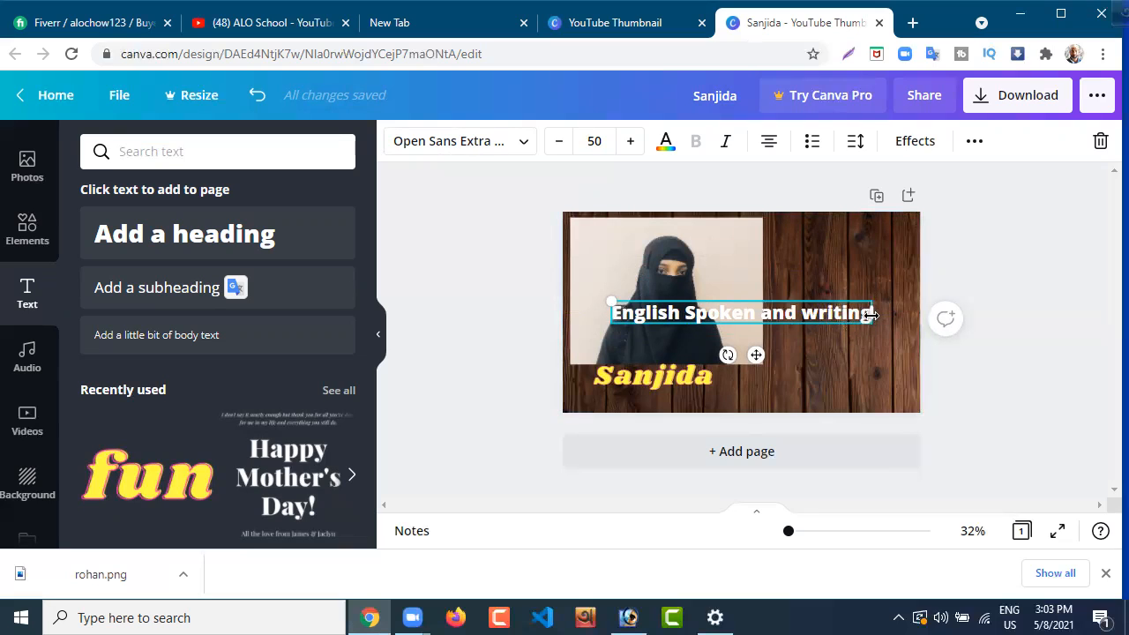
- Widen the heading's box, enlarge its text to size 54.6 and insert a line break after "English"
{"action": "left_click_drag", "start_coordinate": [870, 315], "coordinate": [920, 314]}
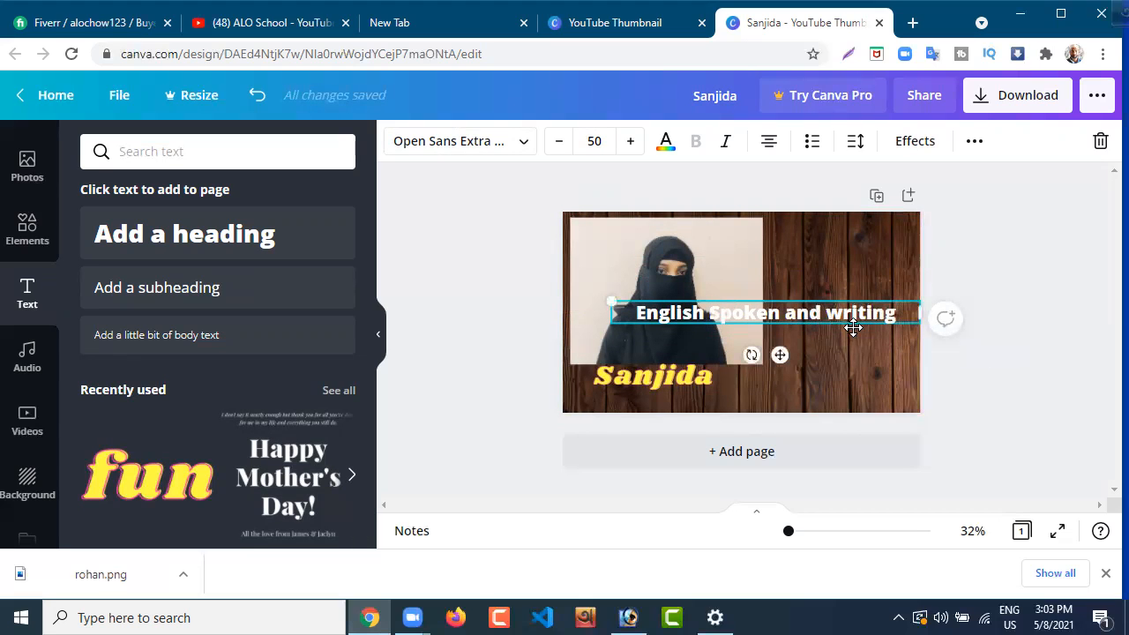
{"action": "left_click_drag", "start_coordinate": [609, 300], "coordinate": [586, 222]}
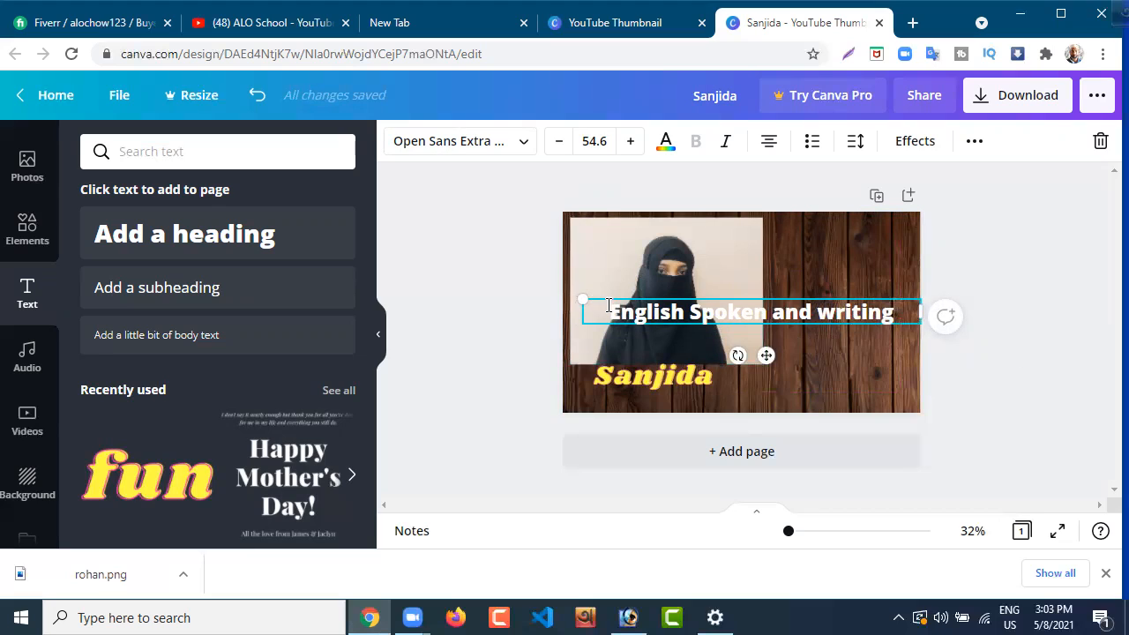
{"action": "left_click", "coordinate": [688, 312]}
{"action": "key", "text": "Return"}
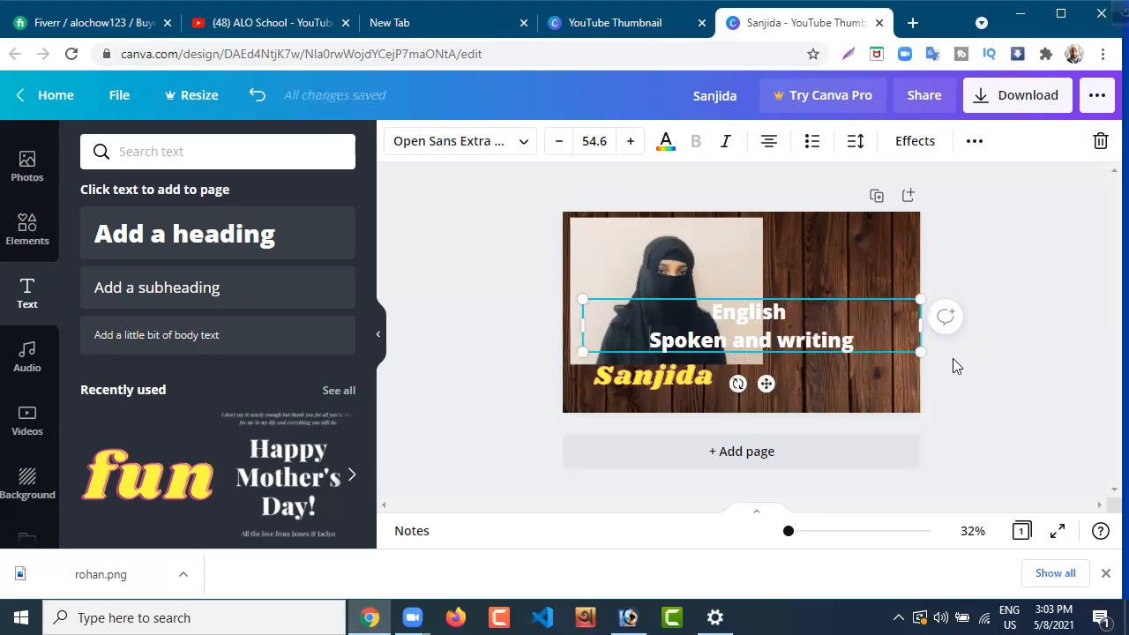
- Enlarge the heading to size 62.1 and narrow its box so the text wraps onto three lines
{"action": "left_click_drag", "start_coordinate": [920, 349], "coordinate": [967, 396]}
{"action": "left_click_drag", "start_coordinate": [962, 330], "coordinate": [725, 335]}
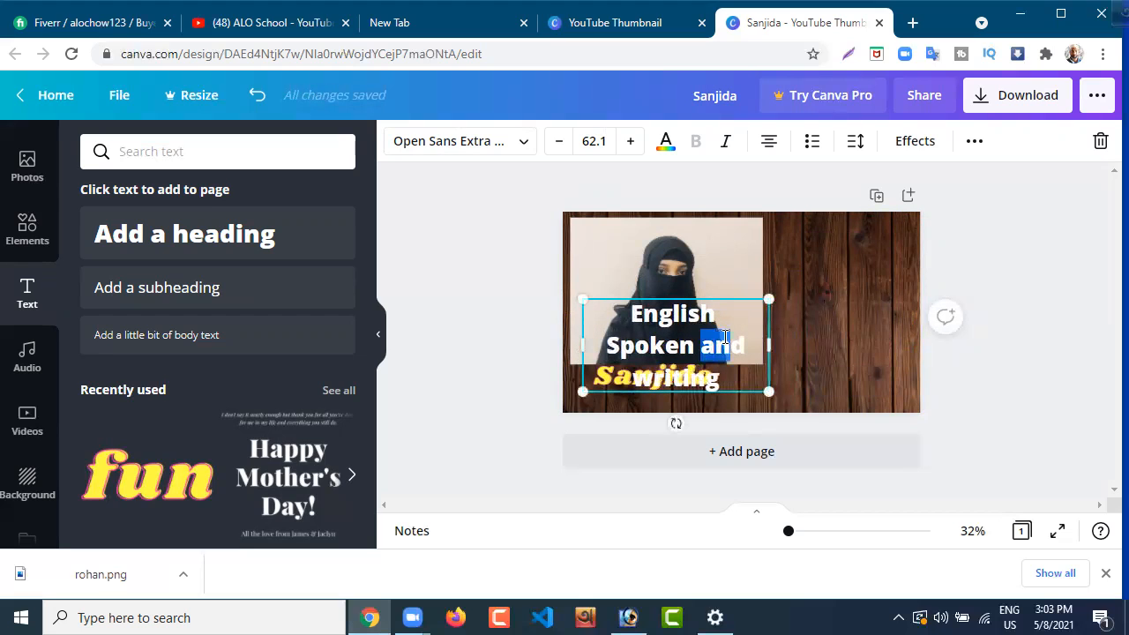
{"action": "left_click", "coordinate": [826, 331]}
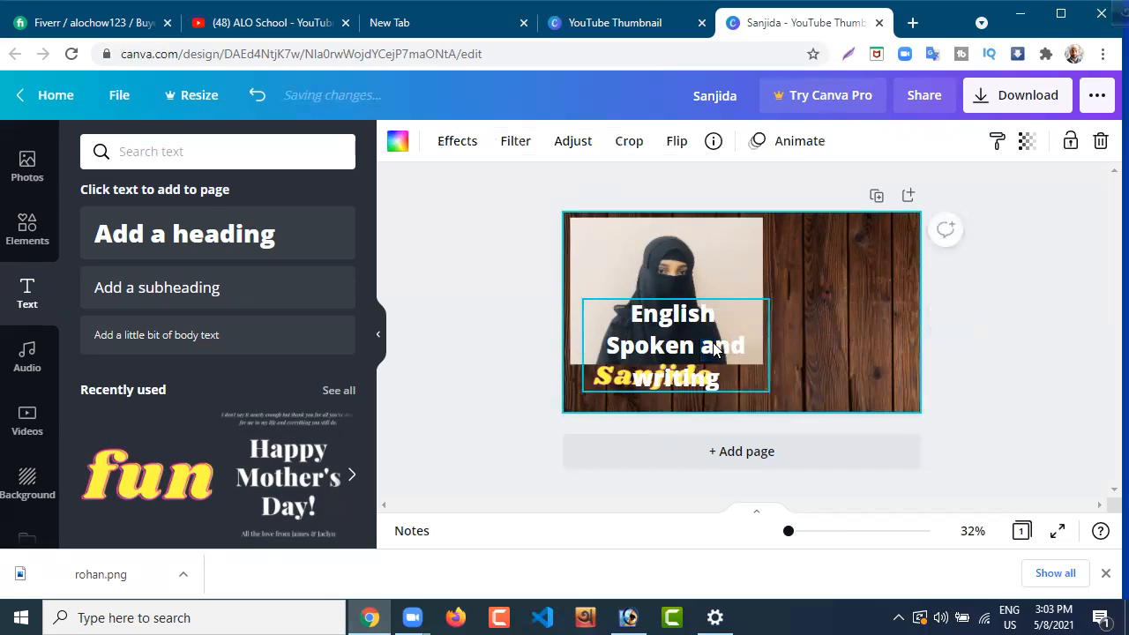
- Move the three-line heading onto the wooden area beside the photo, near the page's upper-right corner
{"action": "left_click_drag", "start_coordinate": [723, 330], "coordinate": [863, 265]}
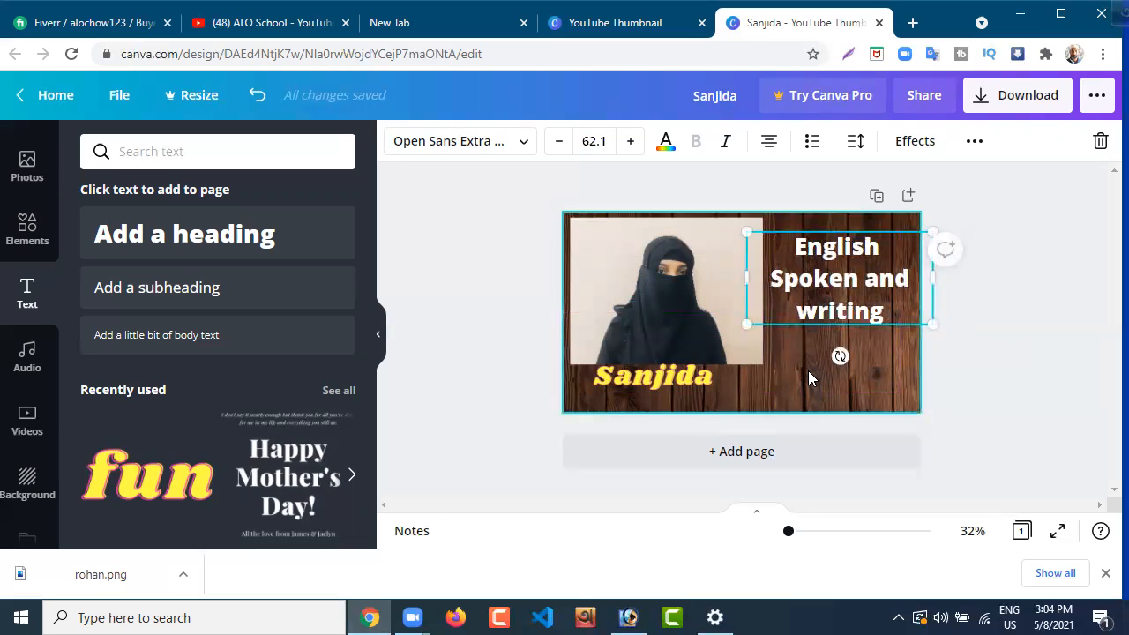
{"action": "left_click", "coordinate": [804, 373]}
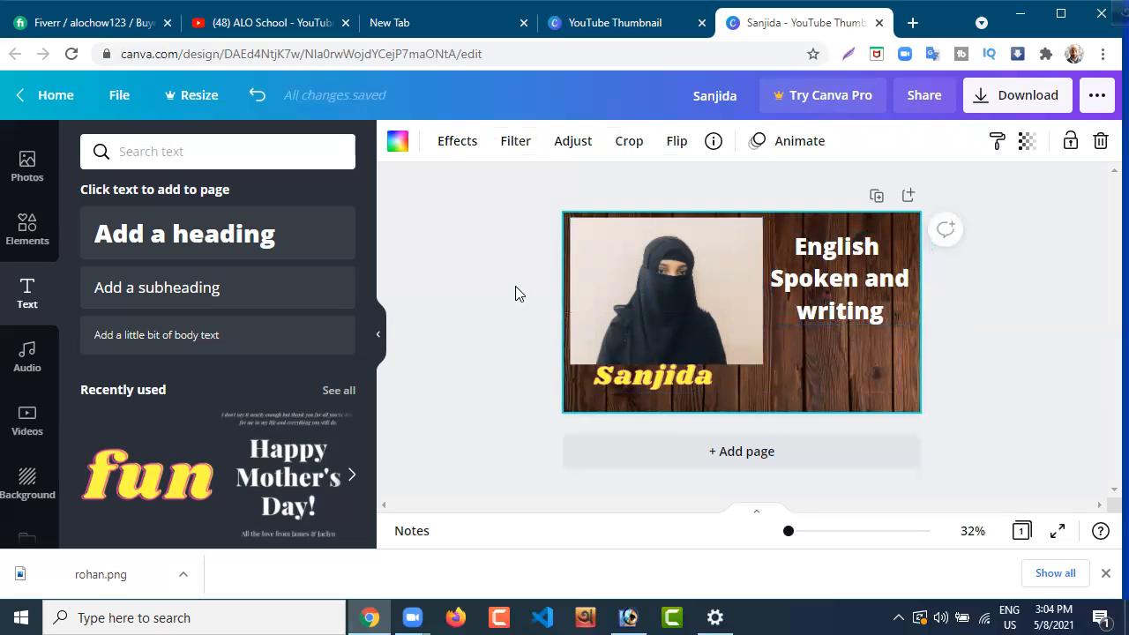
{"action": "left_click", "coordinate": [887, 303]}
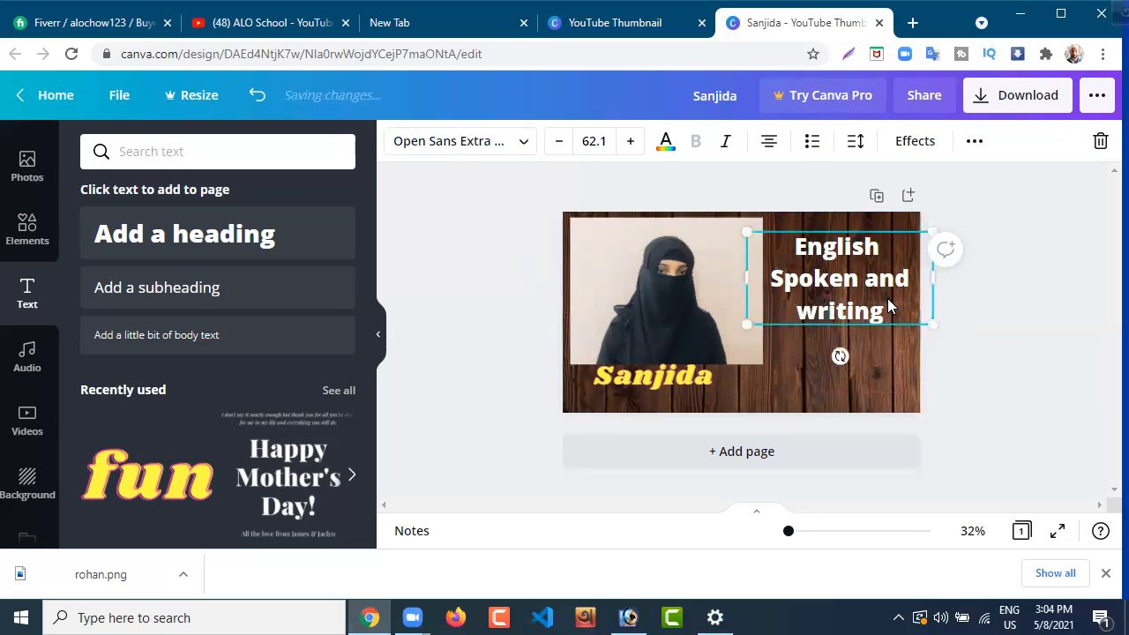
{"action": "mouse_move", "coordinate": [888, 298]}
{"action": "left_mouse_down"}
{"action": "mouse_move", "coordinate": [852, 284]}
{"action": "mouse_move", "coordinate": [887, 289]}
{"action": "left_mouse_up"}
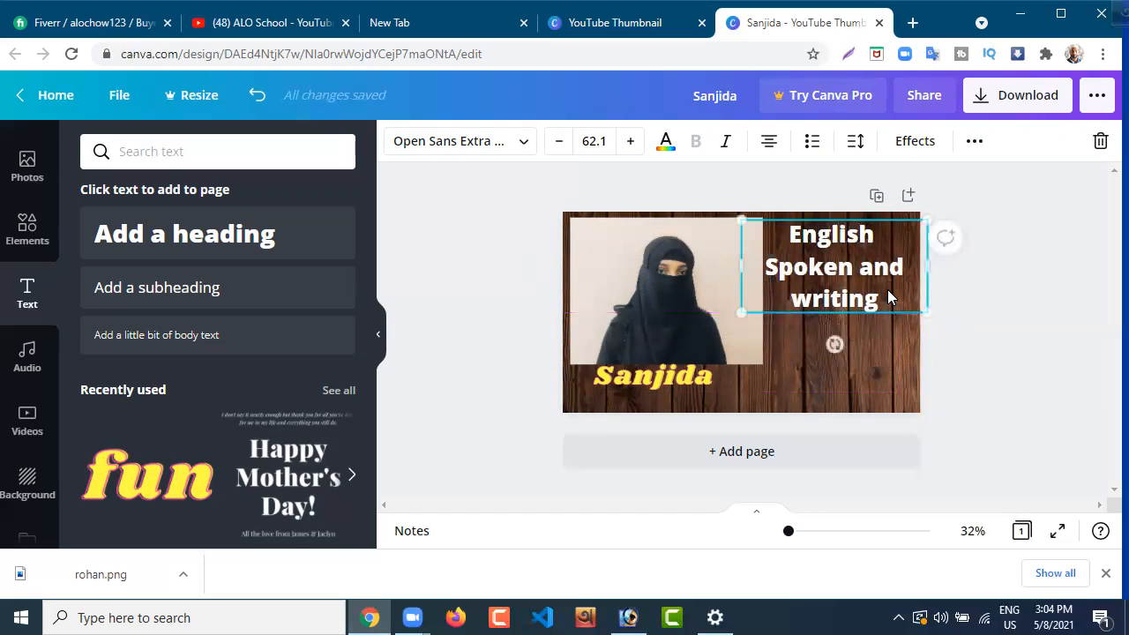
- Try black on the heading's text and set its color back to white
{"action": "left_click", "coordinate": [885, 293]}
{"action": "left_click_drag", "start_coordinate": [885, 294], "coordinate": [788, 236]}
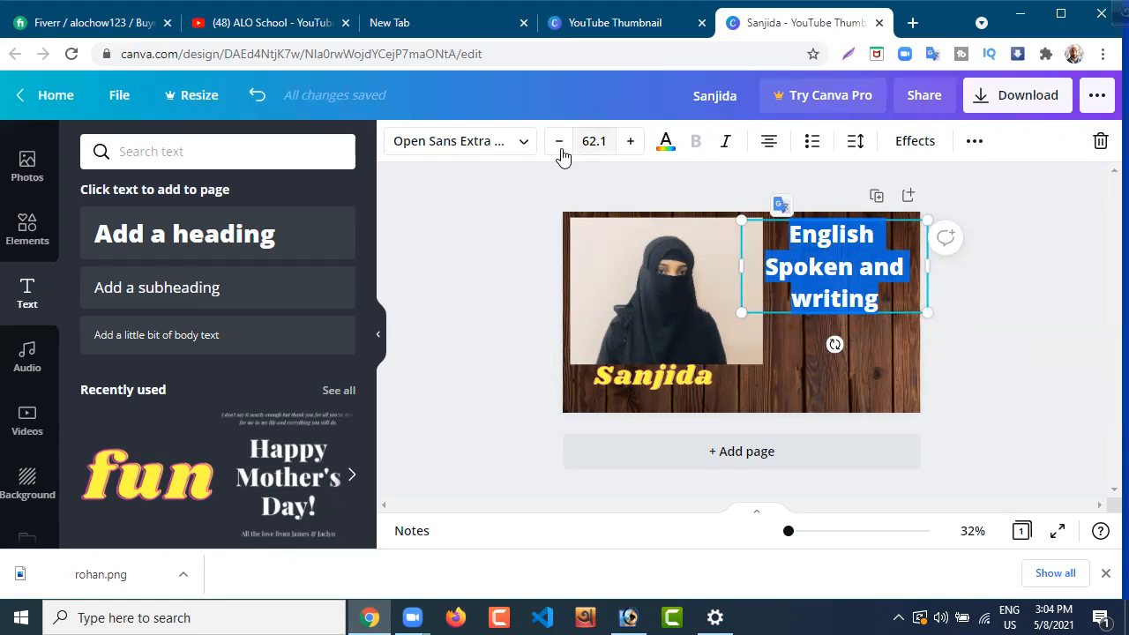
{"action": "left_click", "coordinate": [668, 154]}
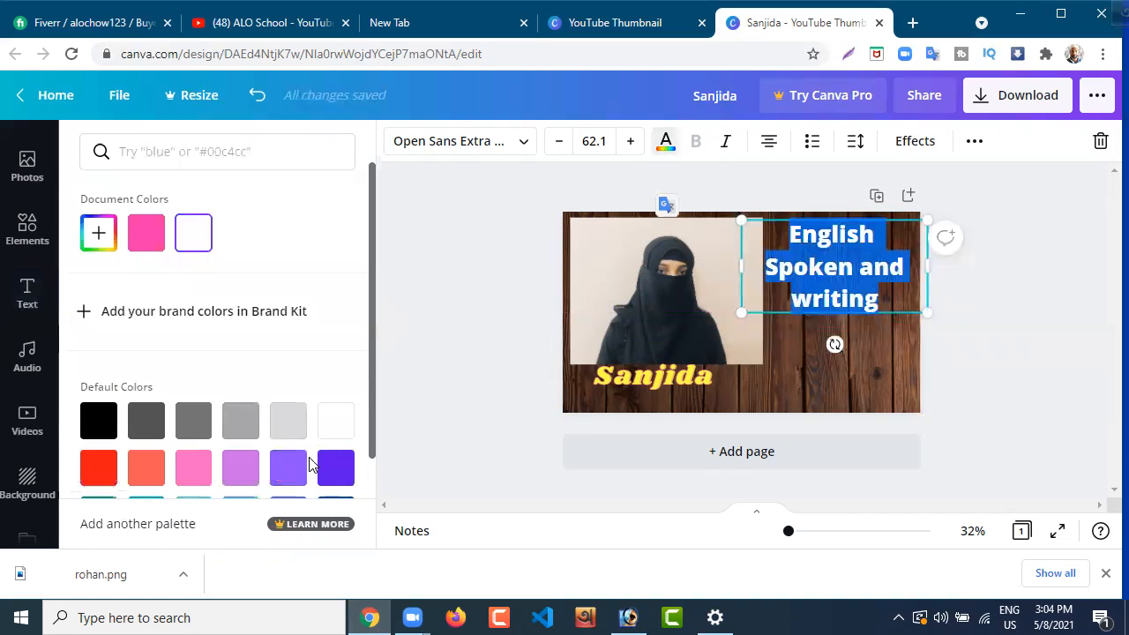
{"action": "left_click_drag", "start_coordinate": [370, 365], "coordinate": [371, 469]}
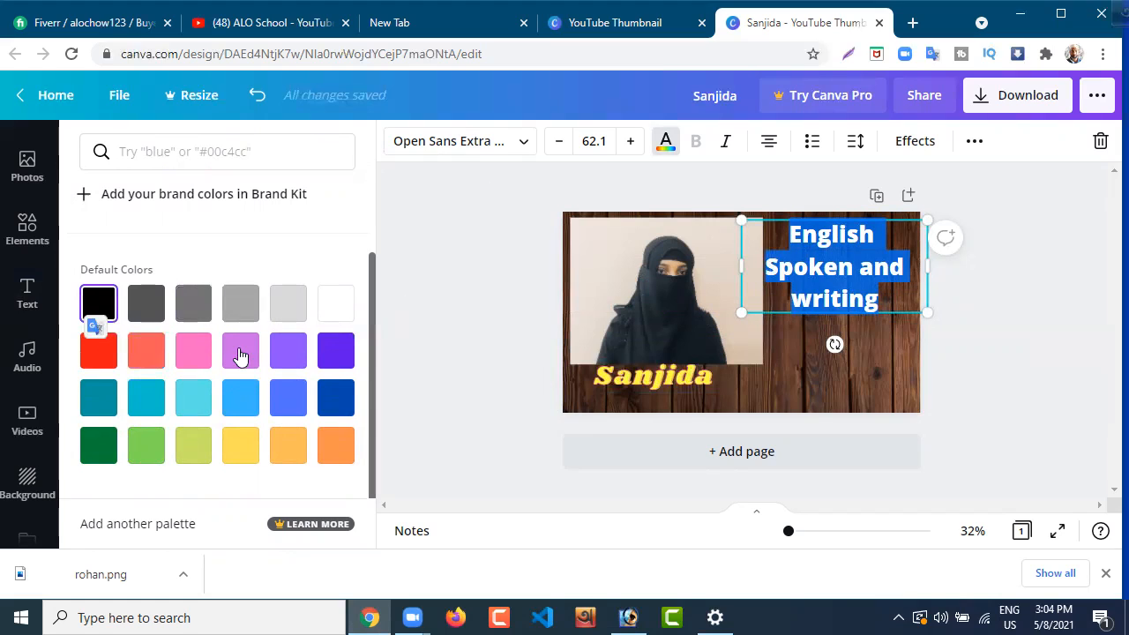
{"action": "left_click", "coordinate": [336, 310]}
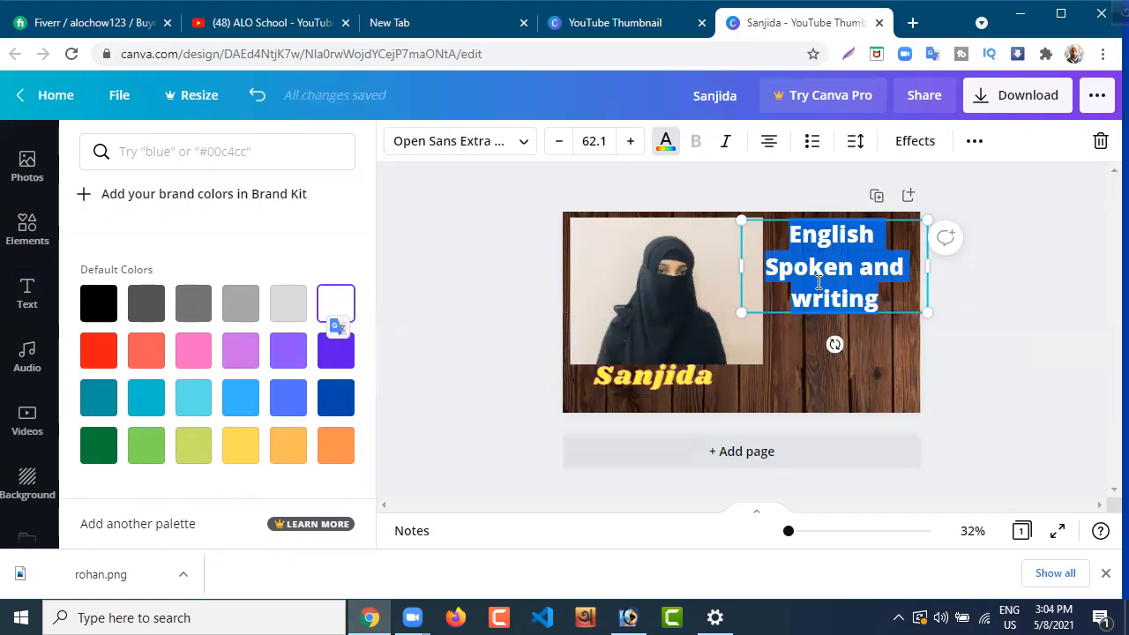
{"action": "left_click", "coordinate": [795, 366]}
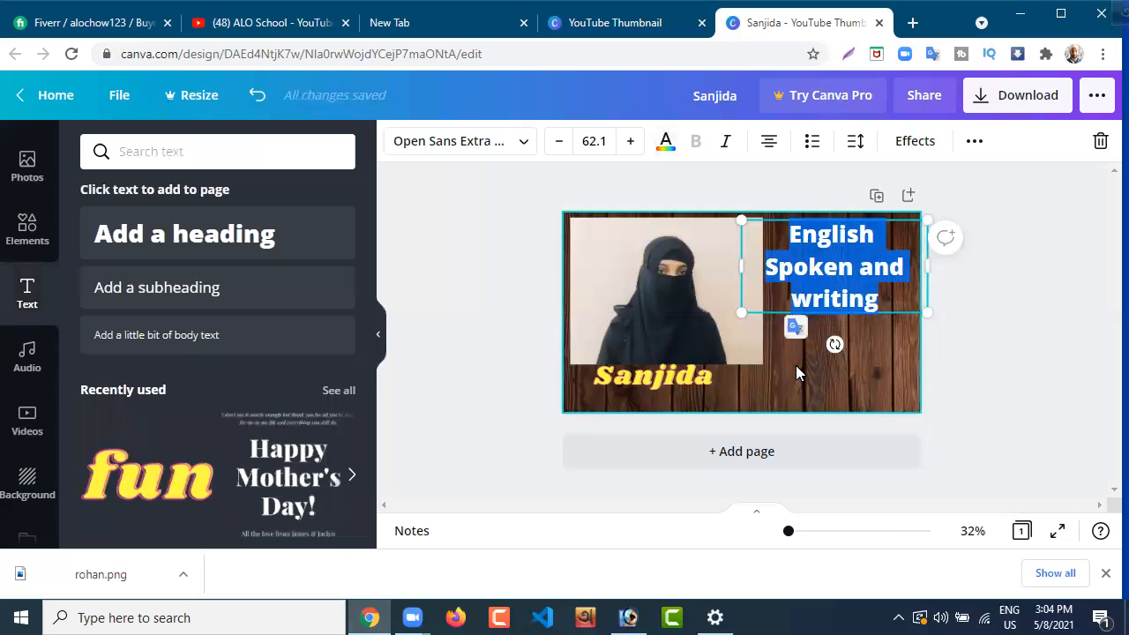
{"action": "left_click", "coordinate": [795, 365]}
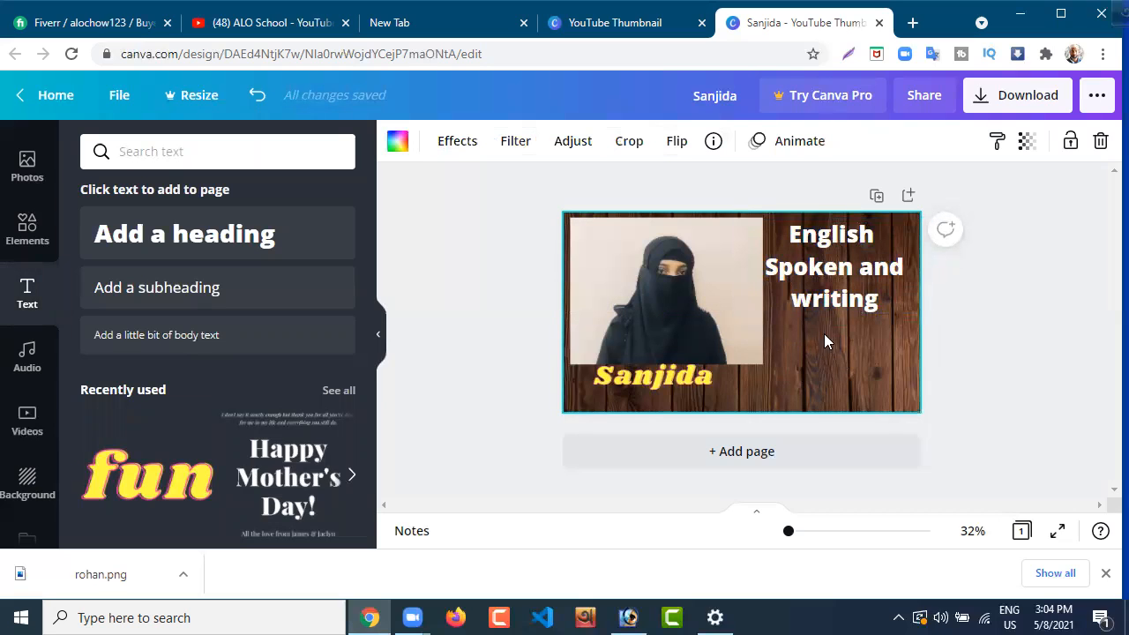
{"action": "left_click", "coordinate": [886, 296]}
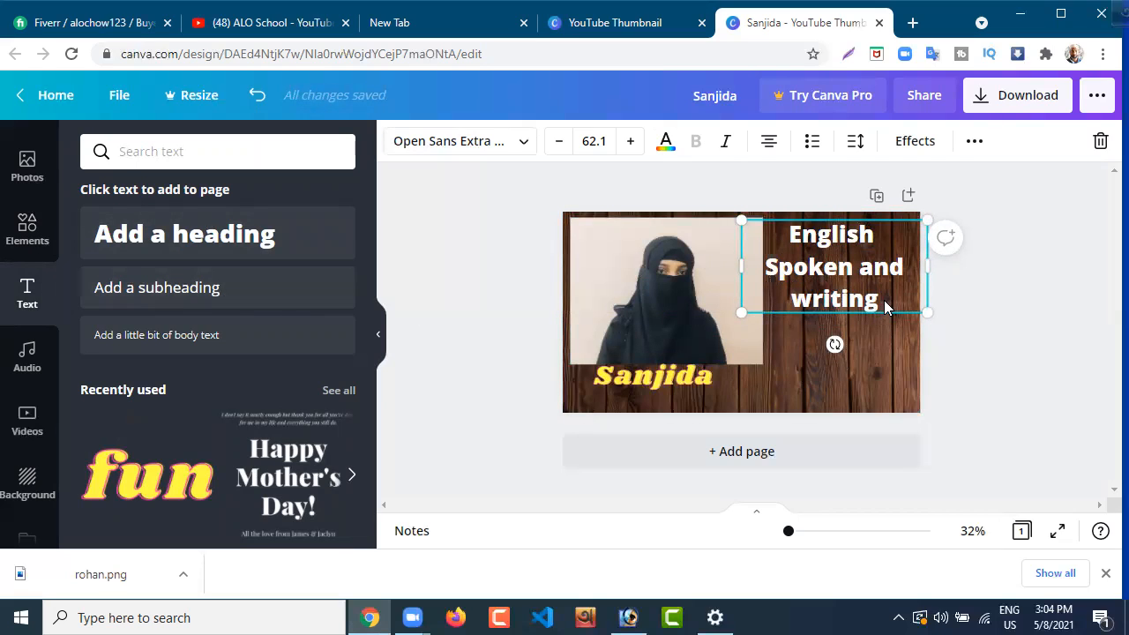
{"action": "left_click_drag", "start_coordinate": [884, 300], "coordinate": [774, 234]}
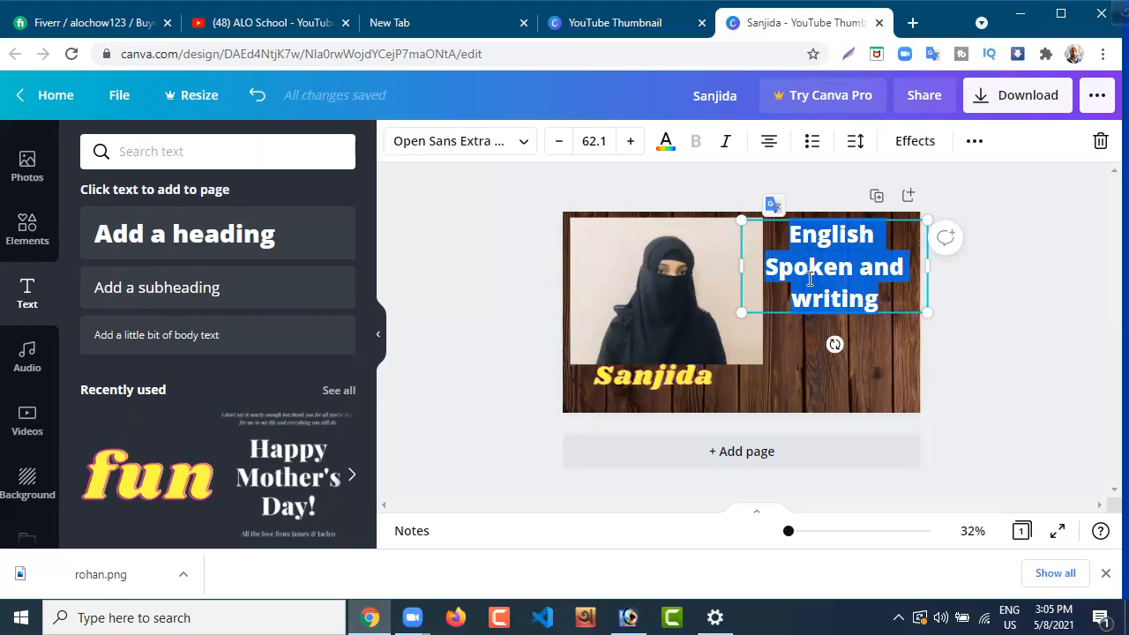
{"action": "left_click", "coordinate": [810, 351]}
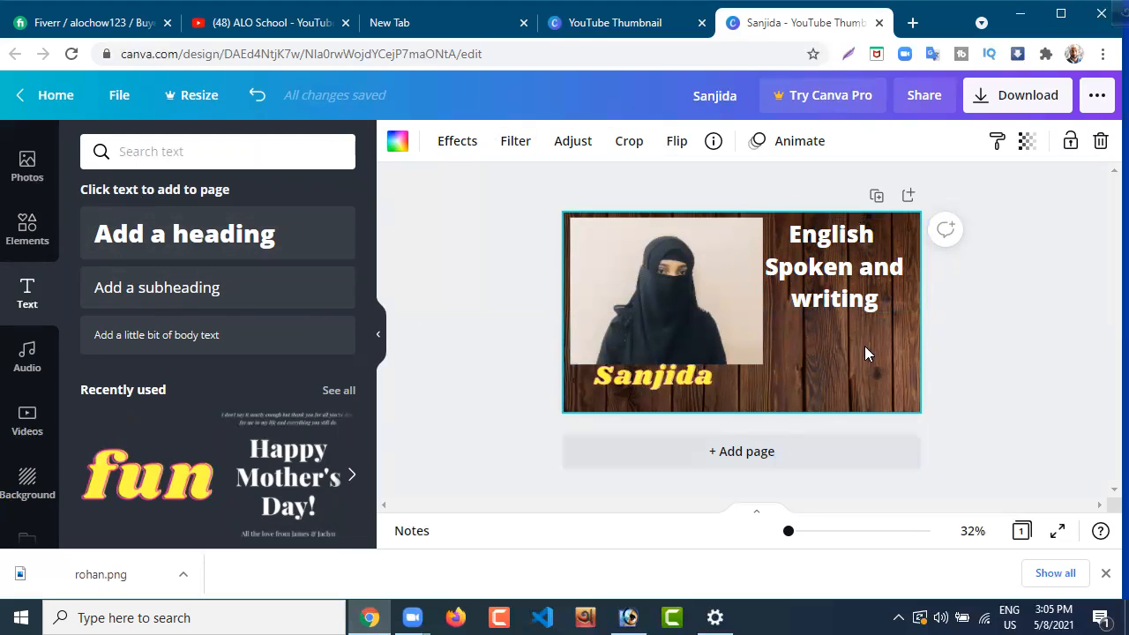
- Add the curved floral vine from the recently used elements to the page and enlarge it
{"action": "left_click_drag", "start_coordinate": [59, 316], "coordinate": [65, 227]}
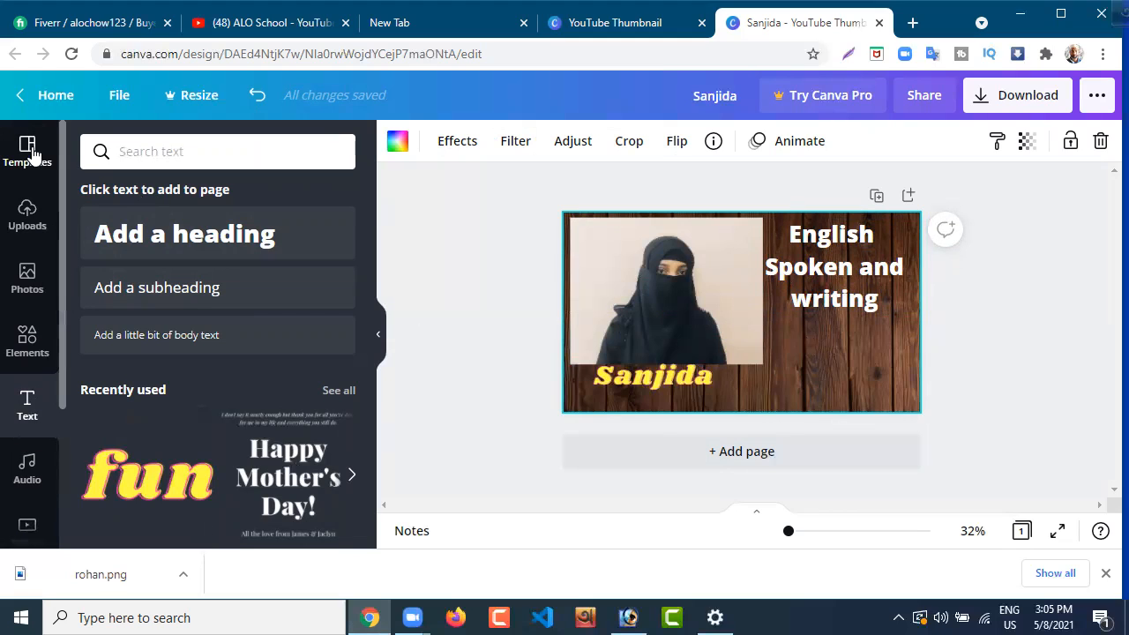
{"action": "left_click", "coordinate": [27, 344]}
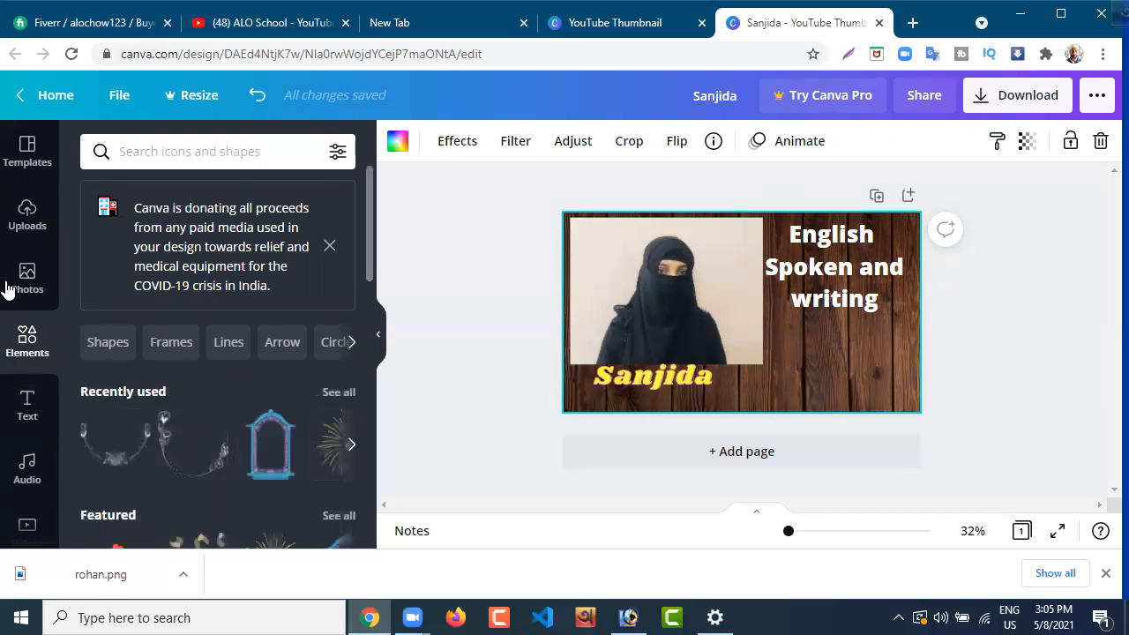
{"action": "left_click", "coordinate": [30, 148]}
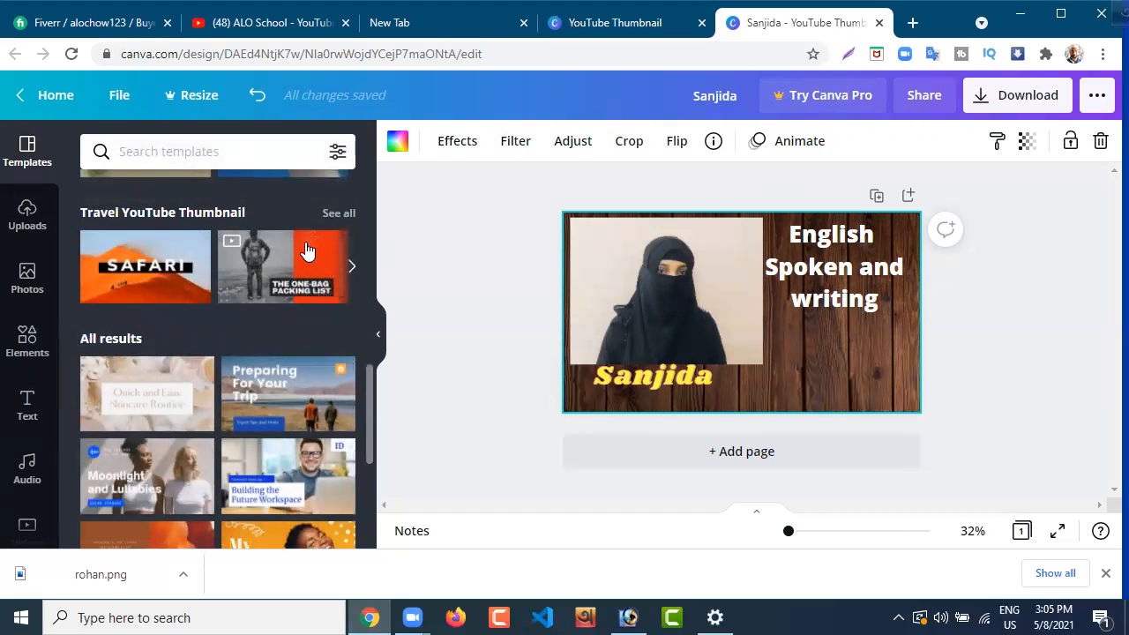
{"action": "left_click", "coordinate": [27, 342]}
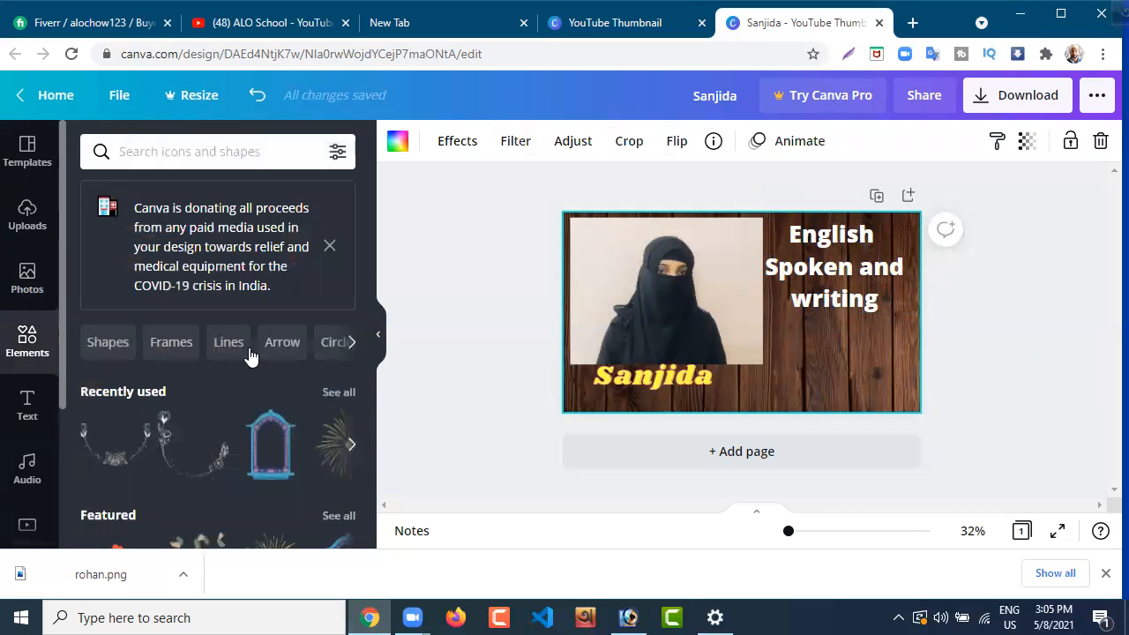
{"action": "left_click_drag", "start_coordinate": [373, 259], "coordinate": [363, 296]}
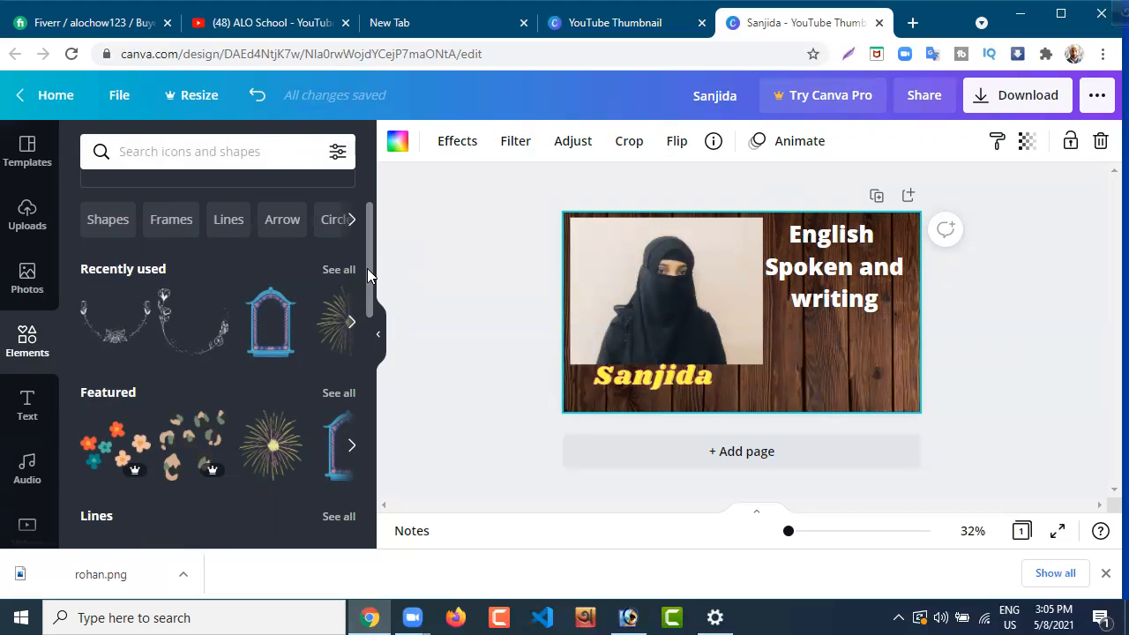
{"action": "mouse_move", "coordinate": [367, 268]}
{"action": "left_mouse_down"}
{"action": "mouse_move", "coordinate": [368, 295]}
{"action": "mouse_move", "coordinate": [369, 256]}
{"action": "left_mouse_up"}
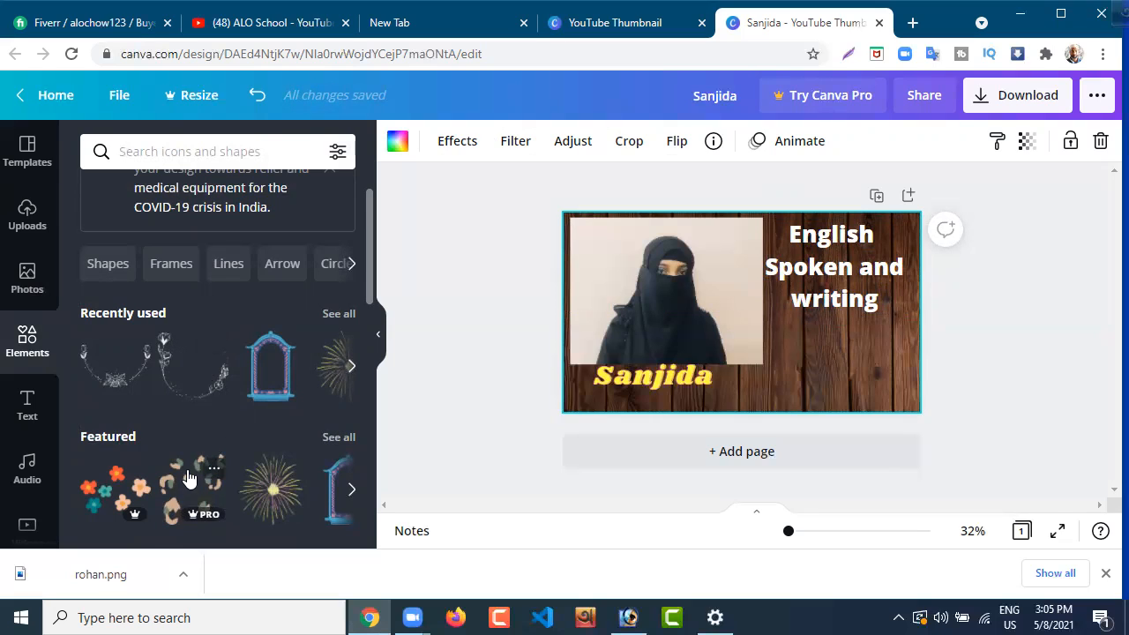
{"action": "left_click", "coordinate": [186, 376]}
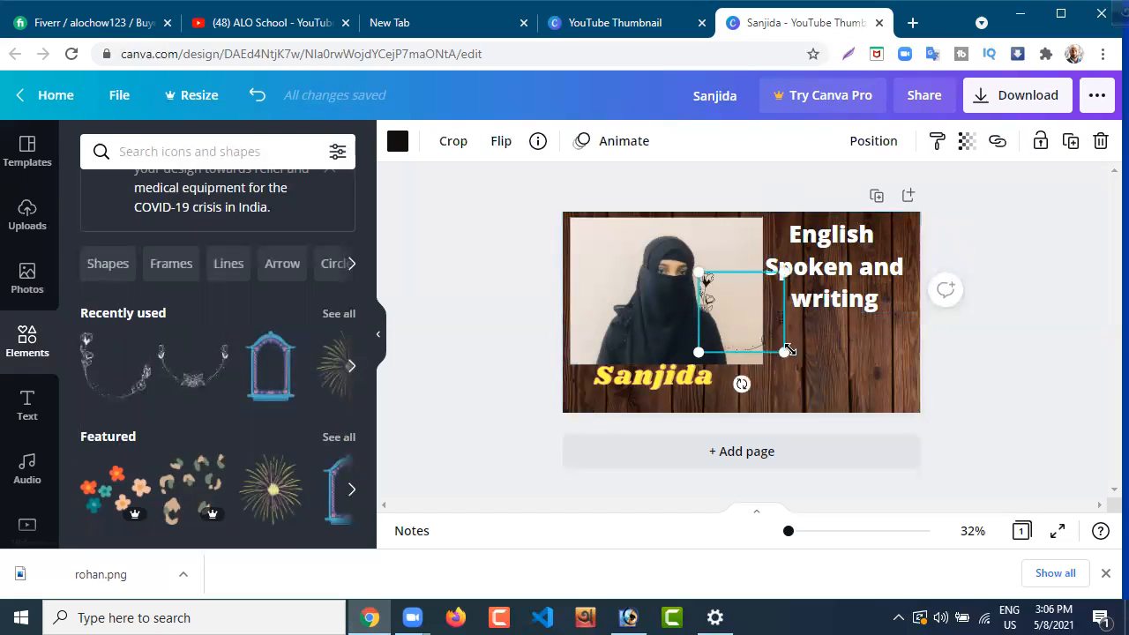
{"action": "left_click_drag", "start_coordinate": [782, 349], "coordinate": [820, 402]}
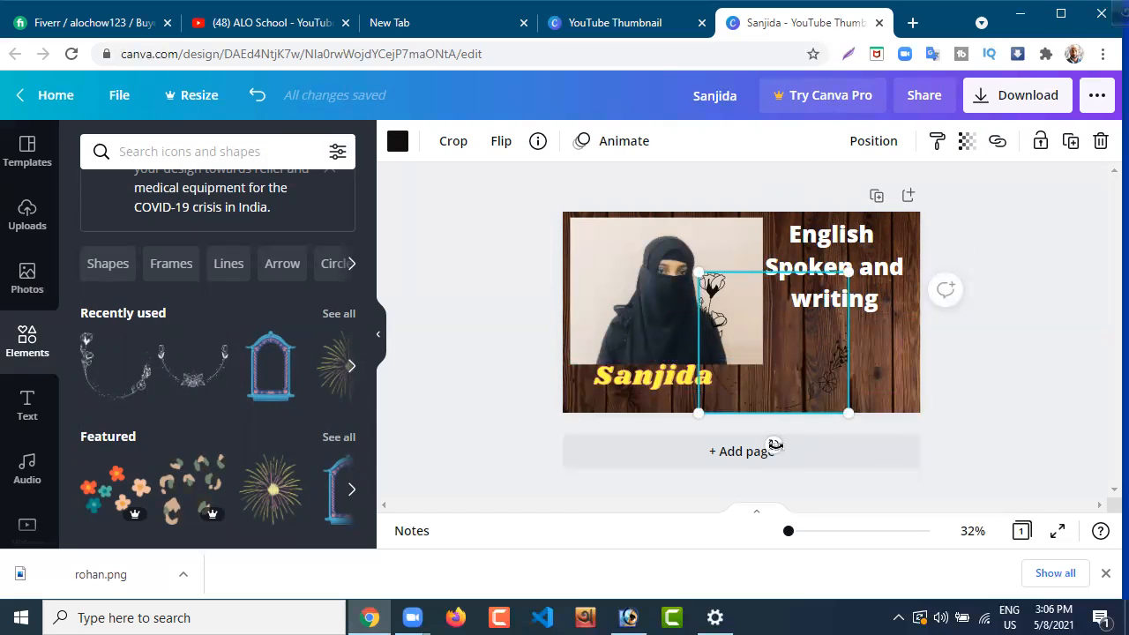
- Rotate the floral vine so it arches over and place it around the heading in the page's upper-right area
{"action": "left_click_drag", "start_coordinate": [773, 445], "coordinate": [679, 380]}
{"action": "left_click_drag", "start_coordinate": [719, 436], "coordinate": [776, 208]}
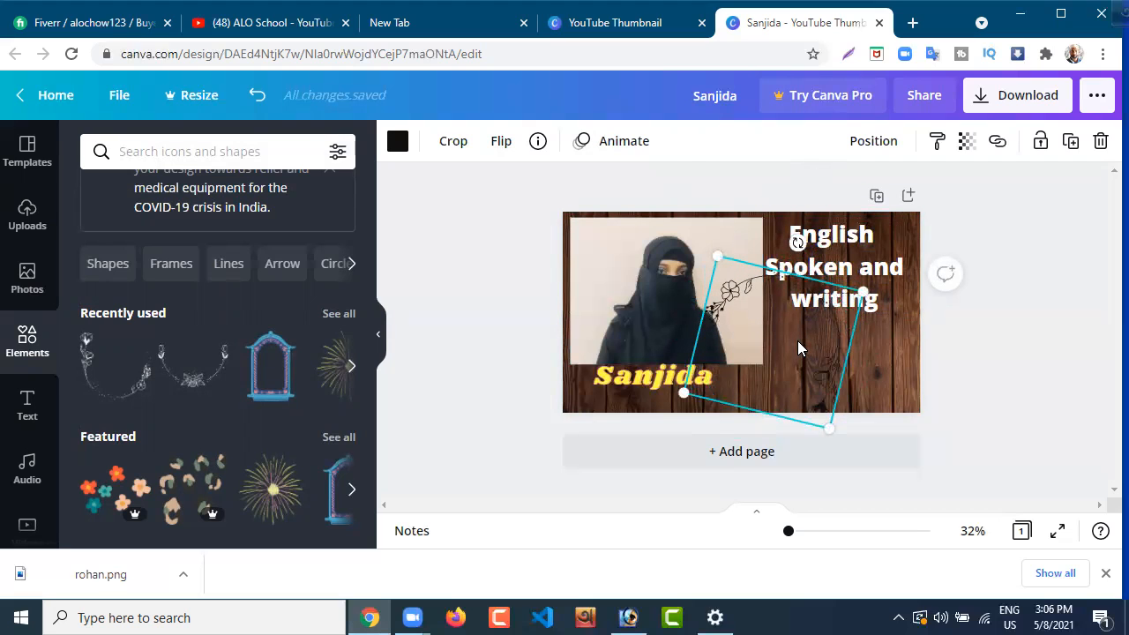
{"action": "left_click_drag", "start_coordinate": [802, 322], "coordinate": [876, 265]}
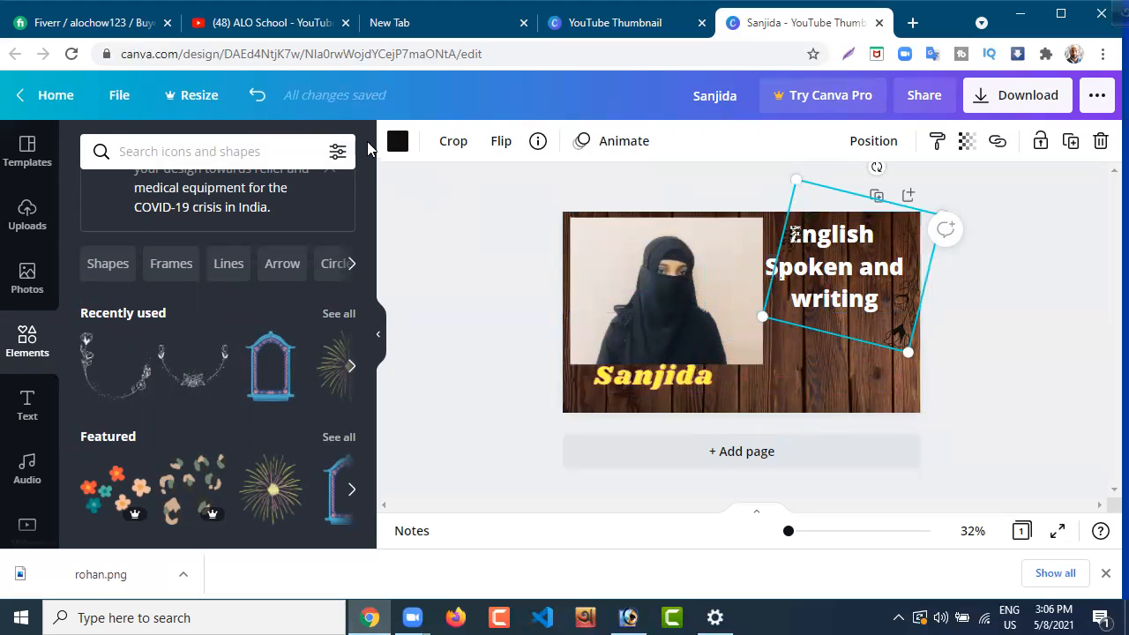
- Try pink, red, dark blue and light orange on the floral vine and settle on the default yellow
{"action": "left_click", "coordinate": [396, 143]}
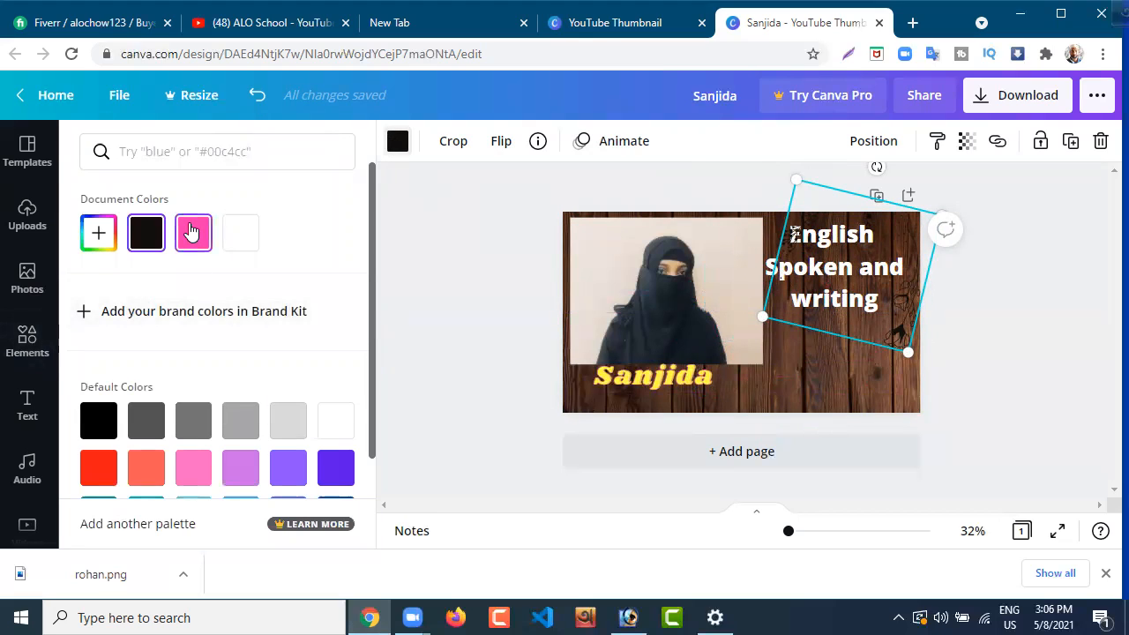
{"action": "left_click", "coordinate": [192, 232]}
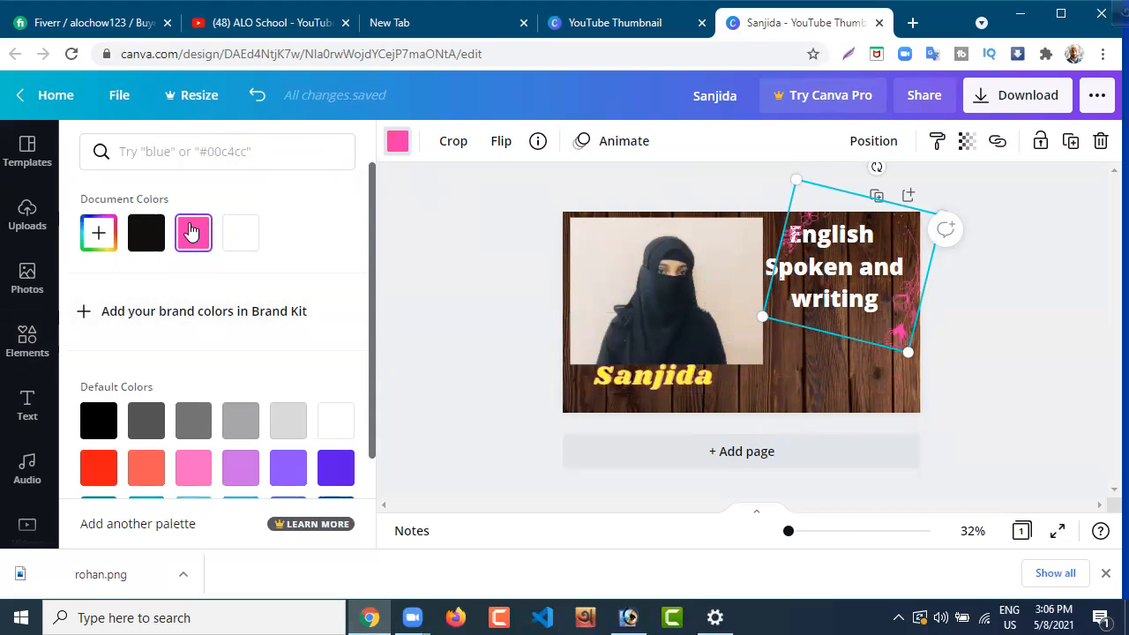
{"action": "left_click_drag", "start_coordinate": [370, 332], "coordinate": [369, 421]}
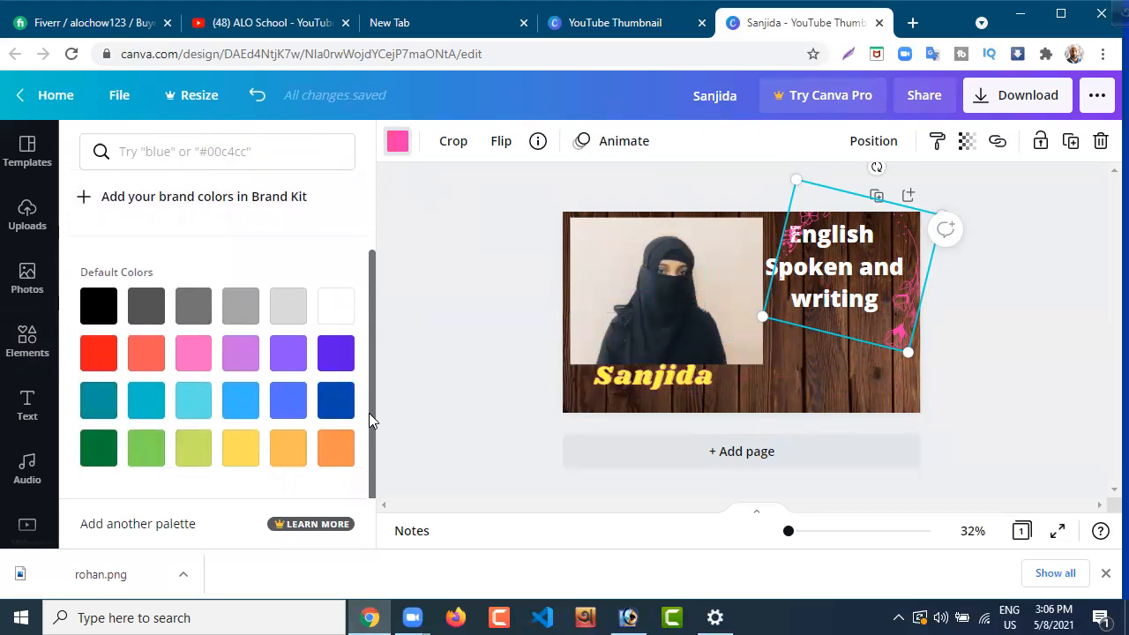
{"action": "left_click", "coordinate": [100, 357]}
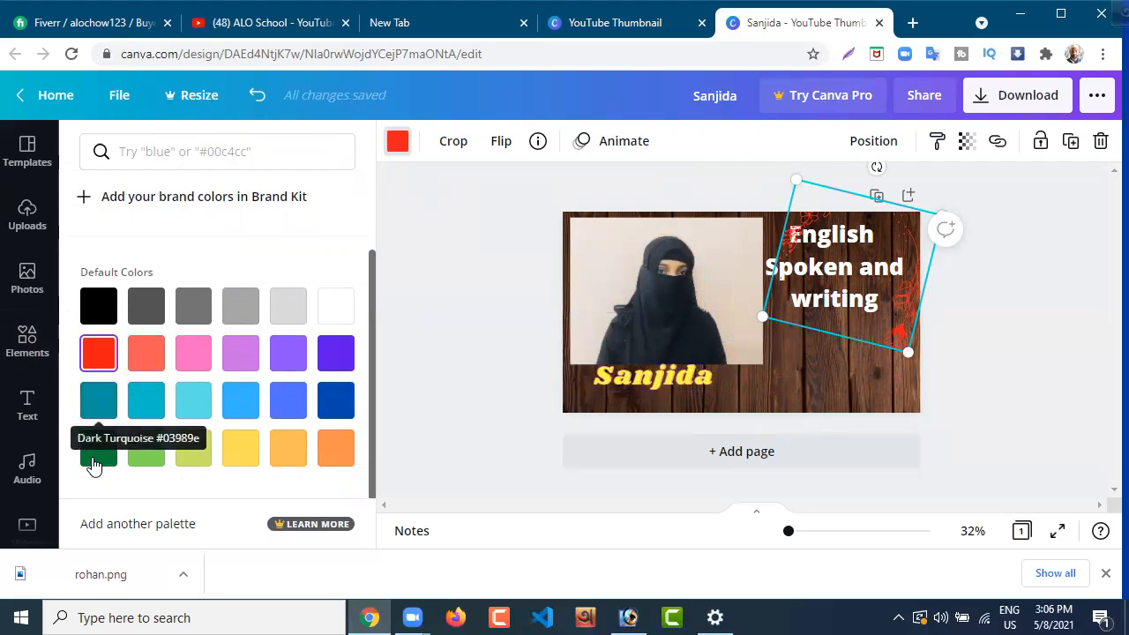
{"action": "left_click", "coordinate": [334, 403]}
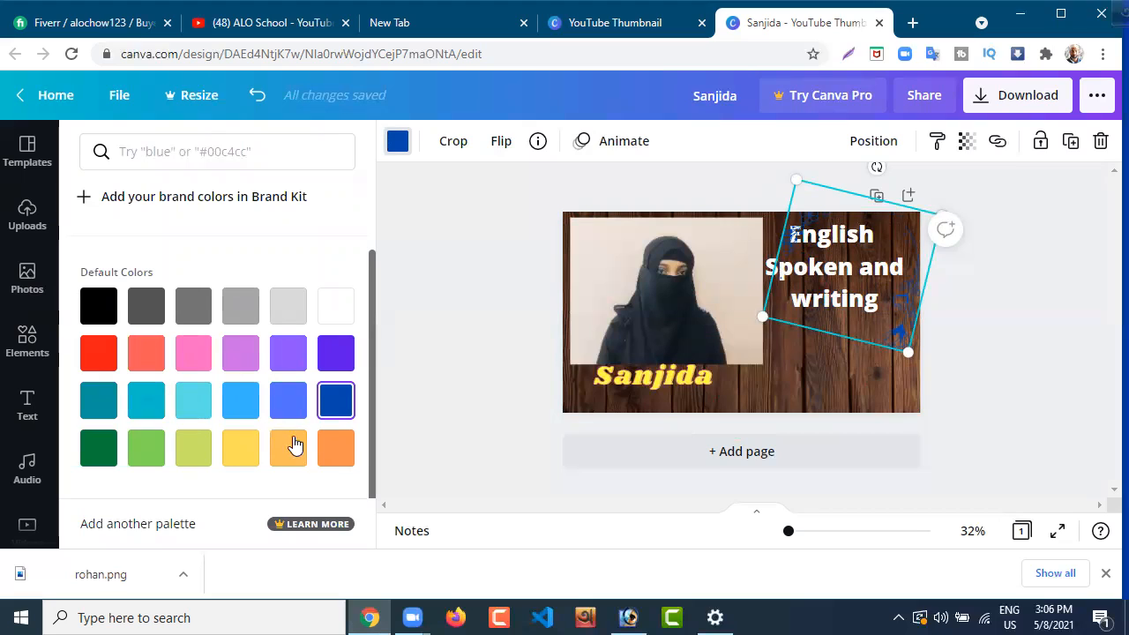
{"action": "left_click", "coordinate": [244, 453]}
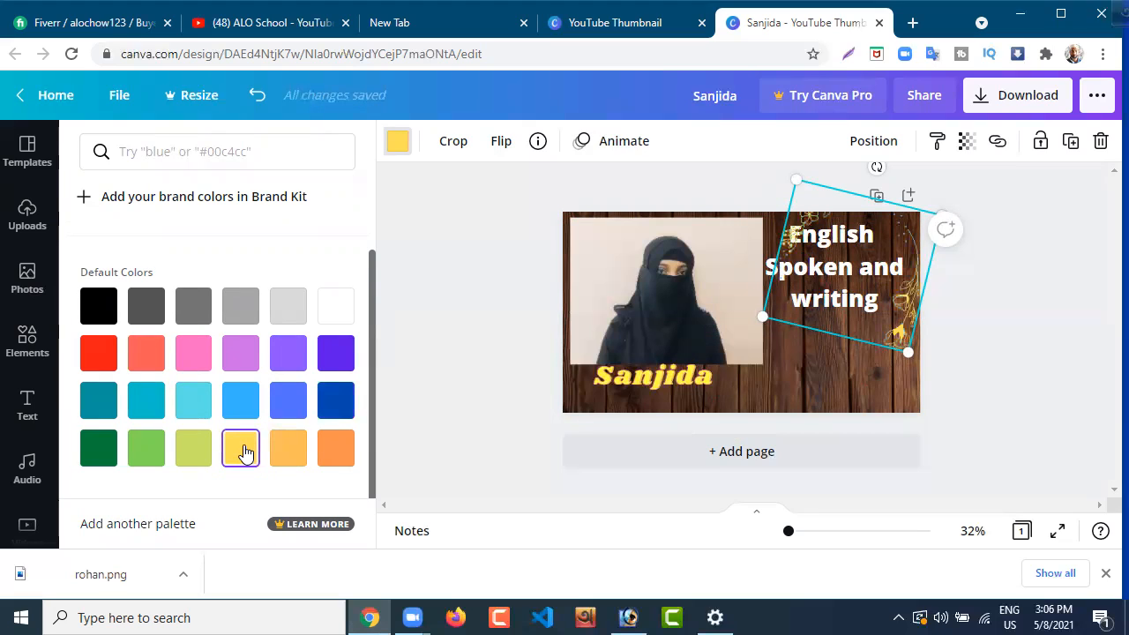
{"action": "left_click", "coordinate": [289, 470]}
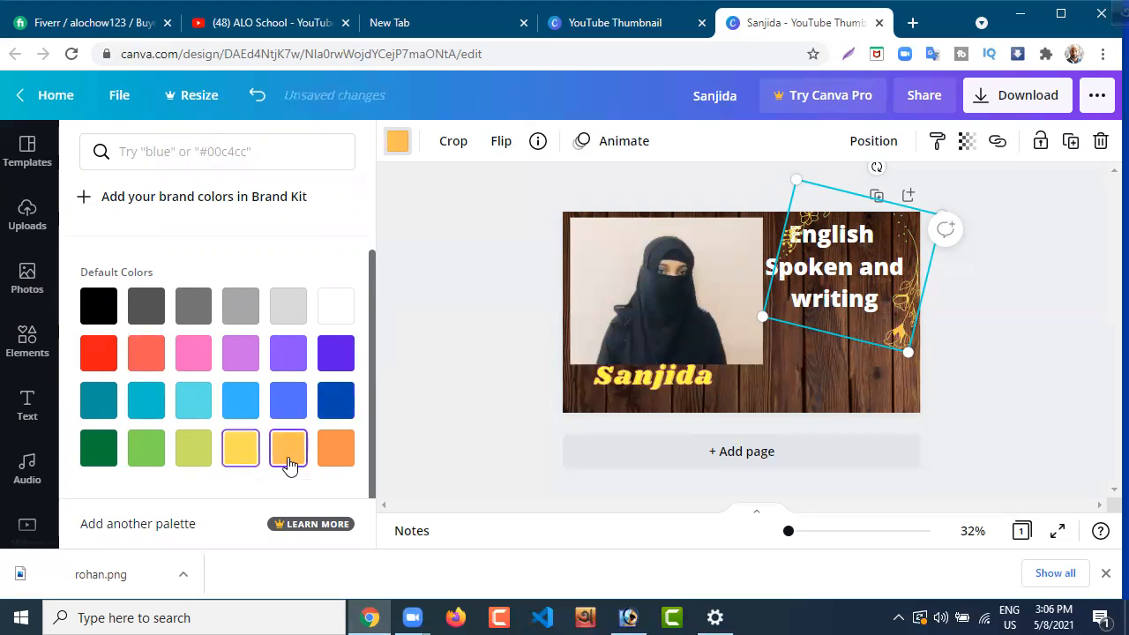
{"action": "left_click", "coordinate": [240, 454]}
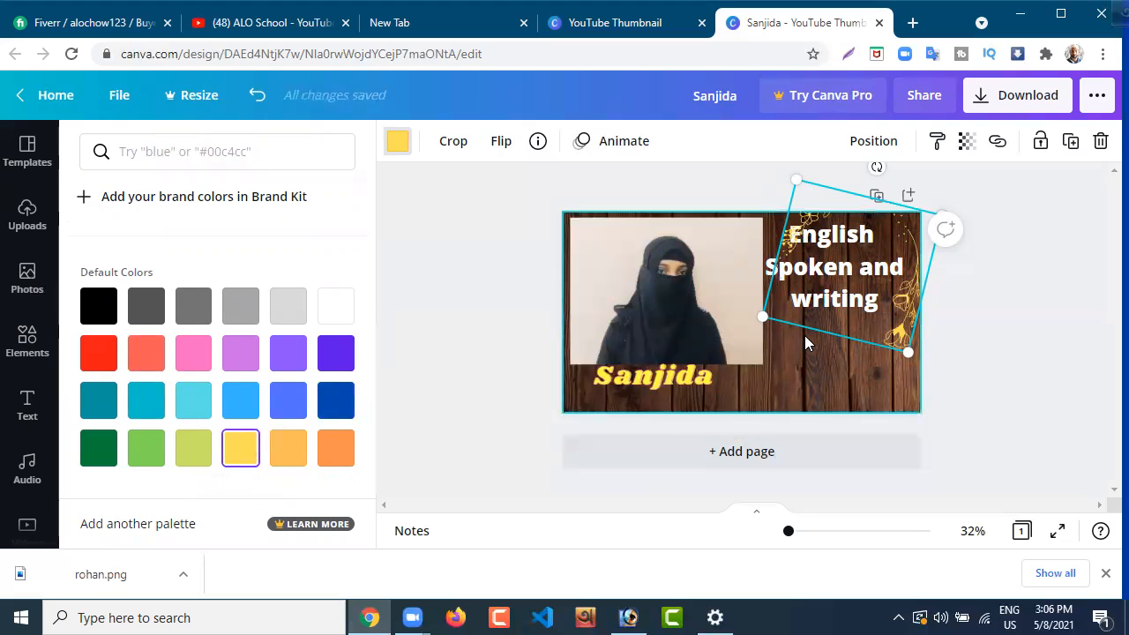
- Nudge the yellow floral vine around the heading and shrink it to about 497 by 467
{"action": "left_click_drag", "start_coordinate": [795, 302], "coordinate": [795, 303]}
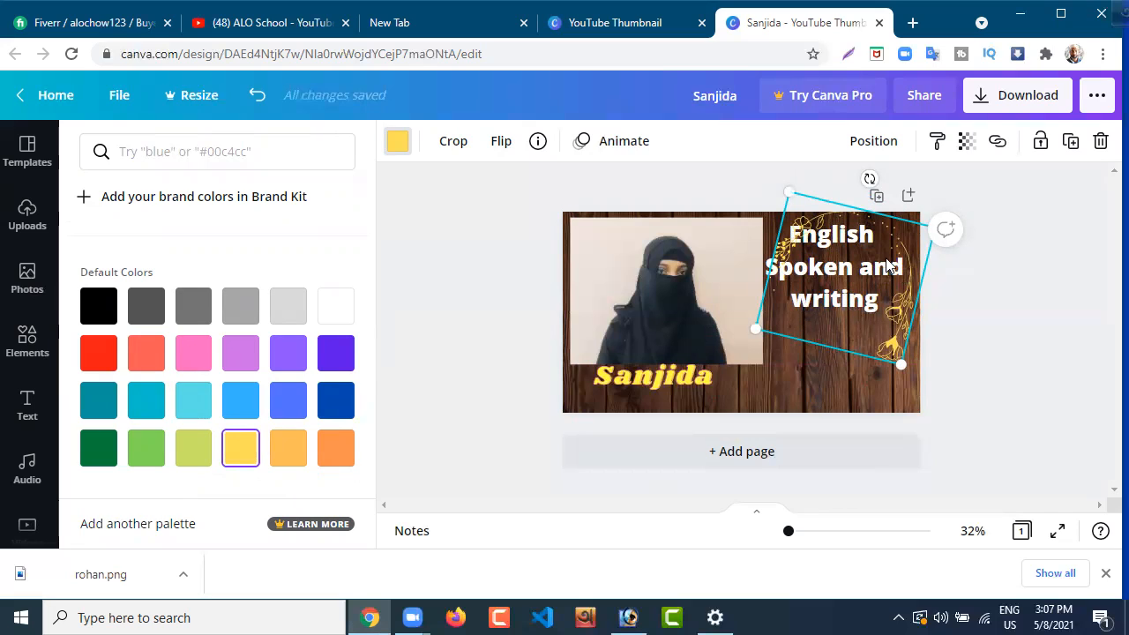
{"action": "mouse_move", "coordinate": [889, 265]}
{"action": "left_mouse_down"}
{"action": "mouse_move", "coordinate": [909, 265]}
{"action": "mouse_move", "coordinate": [878, 269]}
{"action": "left_mouse_up"}
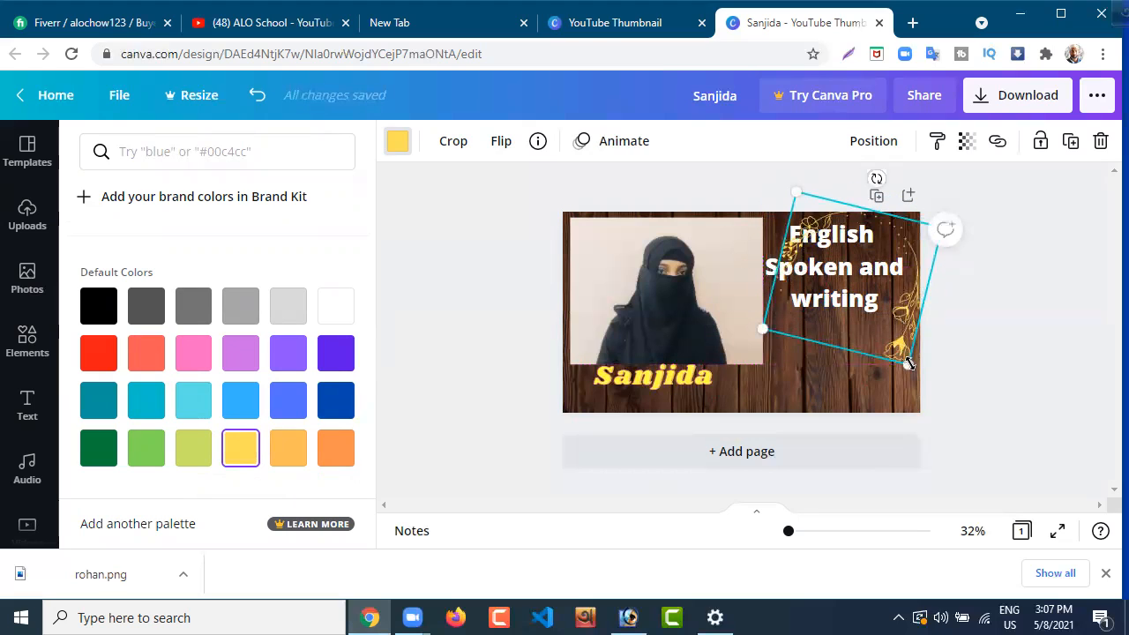
{"action": "left_click_drag", "start_coordinate": [908, 361], "coordinate": [899, 351]}
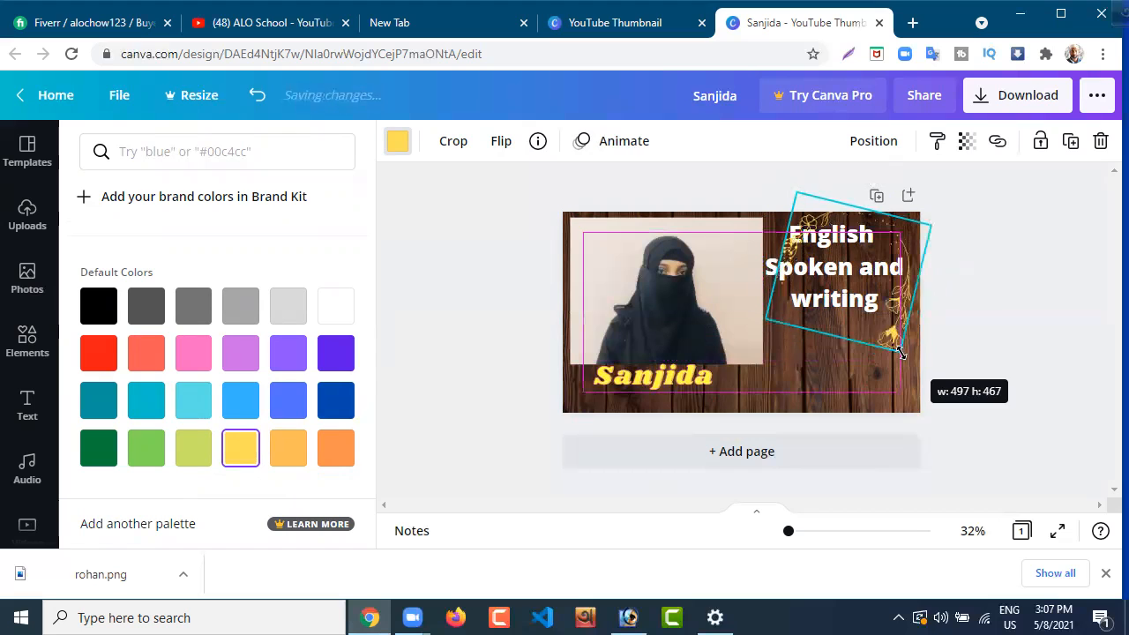
{"action": "left_click", "coordinate": [809, 378]}
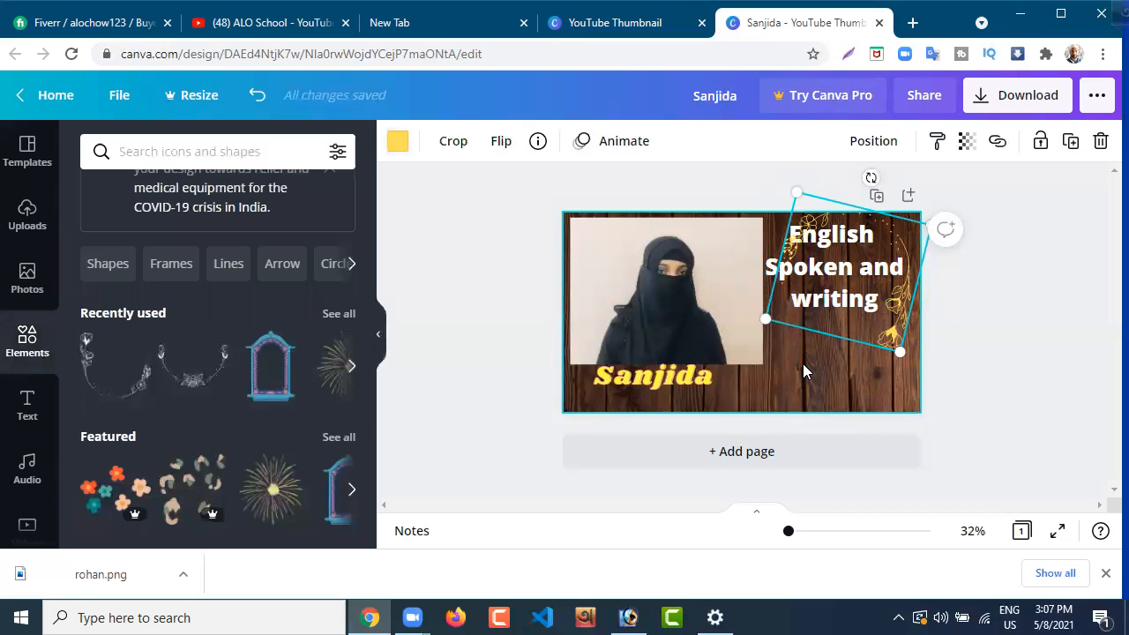
{"action": "left_click", "coordinate": [803, 363]}
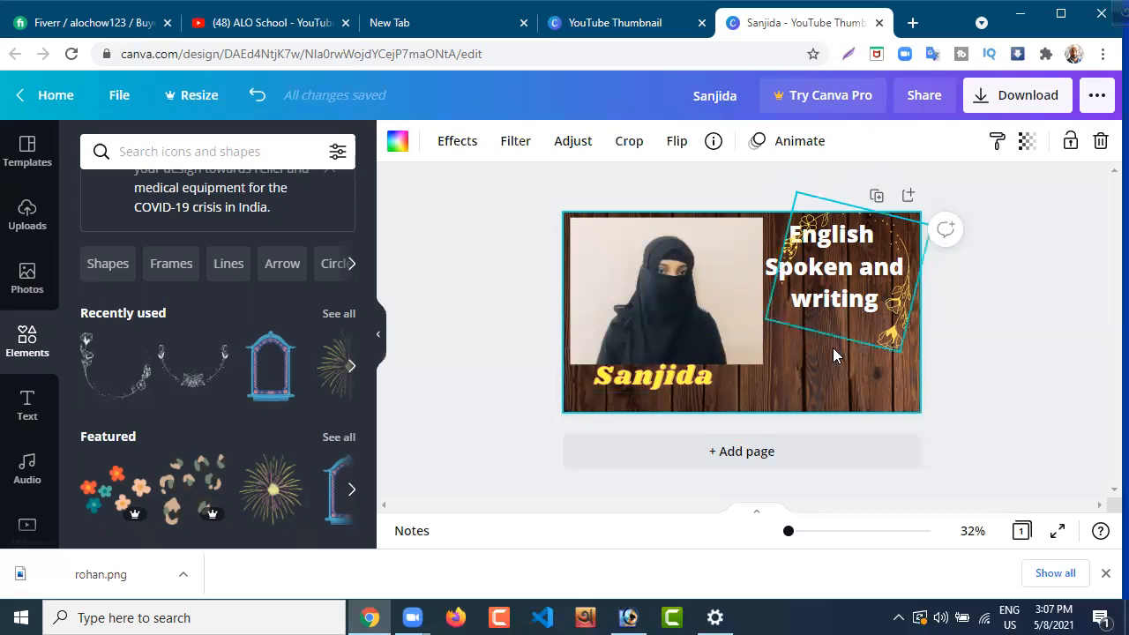
- Add the firework burst from the recently used elements, enlarge it and place it on the wood below the heading
{"action": "left_click", "coordinate": [351, 366]}
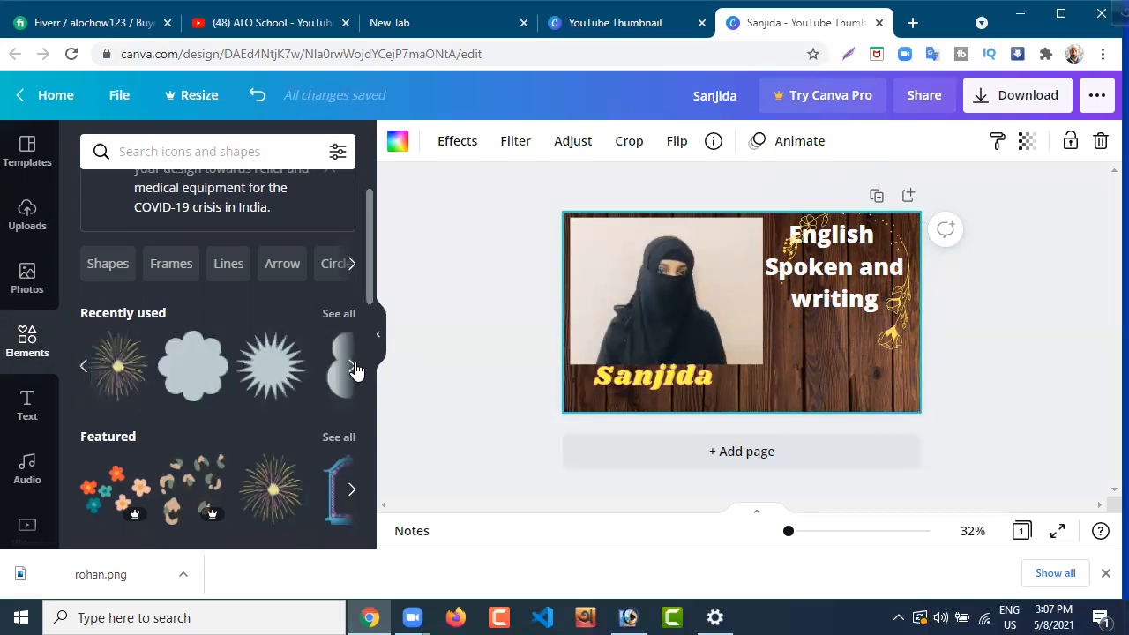
{"action": "left_click", "coordinate": [118, 371]}
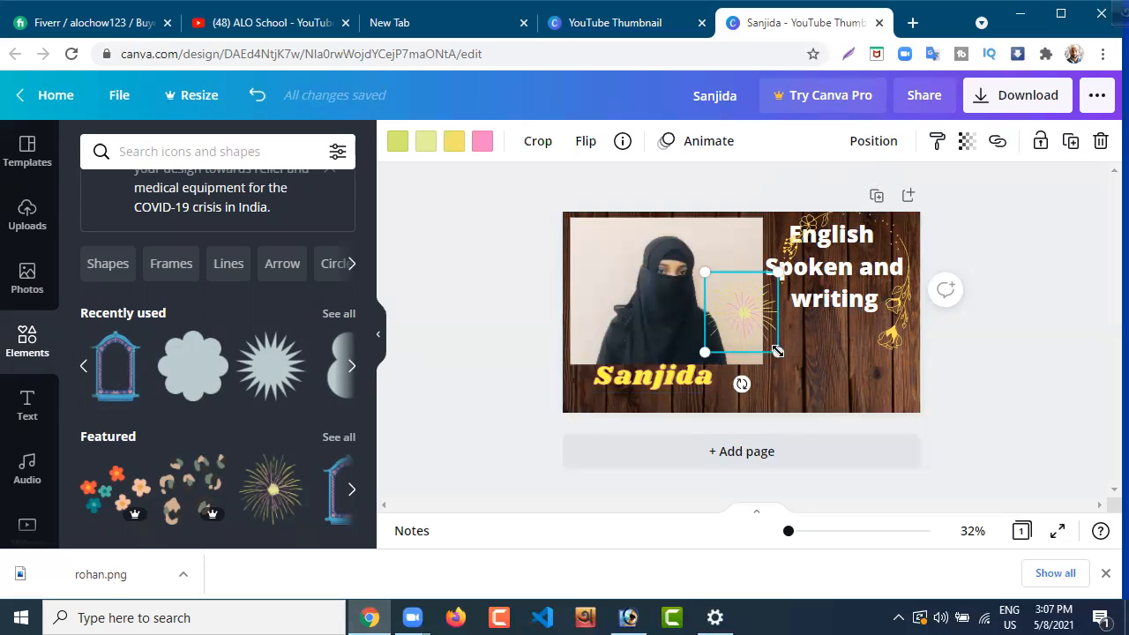
{"action": "left_click_drag", "start_coordinate": [783, 372], "coordinate": [823, 401]}
{"action": "left_click_drag", "start_coordinate": [780, 349], "coordinate": [829, 372]}
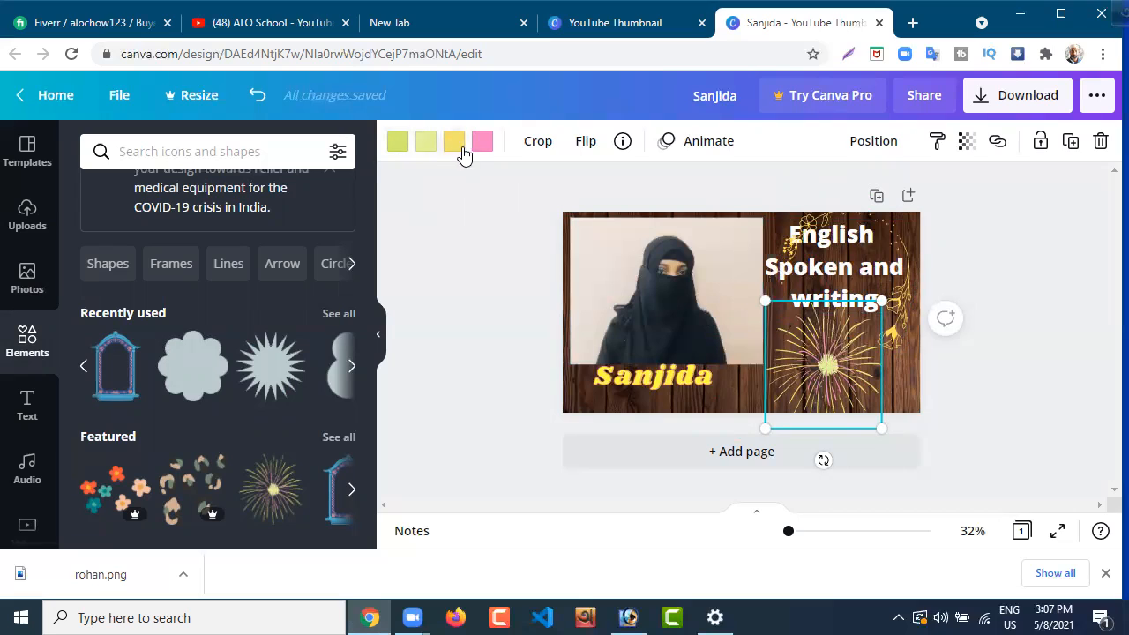
- Try light green, dark blue and turquoise for the firework's first color and settle on dark green
{"action": "left_click", "coordinate": [397, 143]}
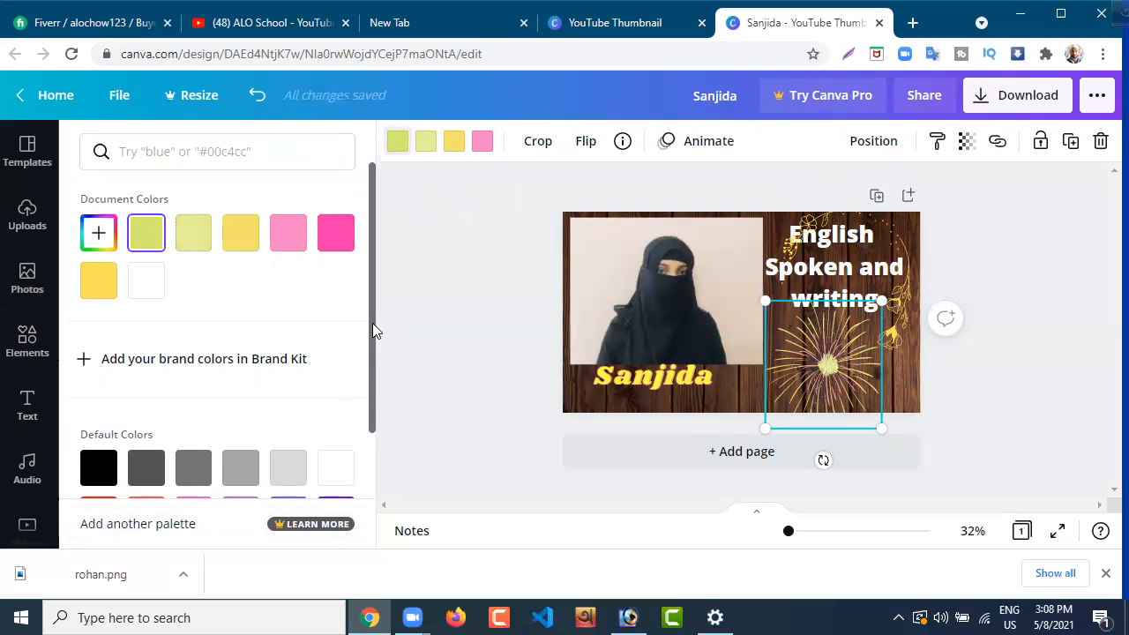
{"action": "left_click_drag", "start_coordinate": [371, 347], "coordinate": [371, 423]}
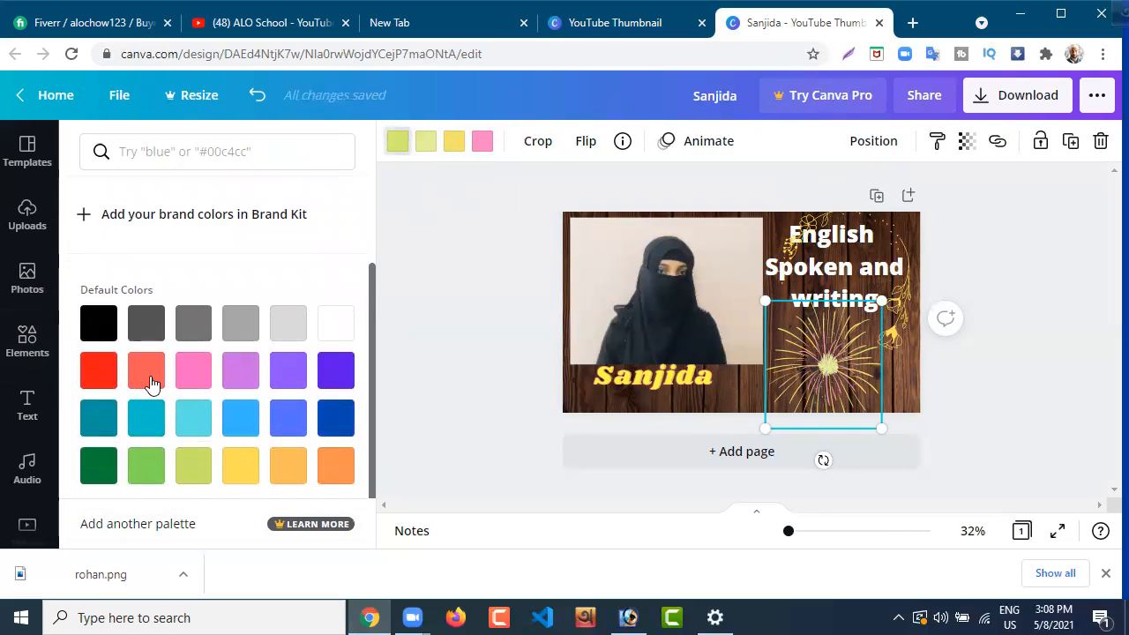
{"action": "left_click", "coordinate": [146, 474]}
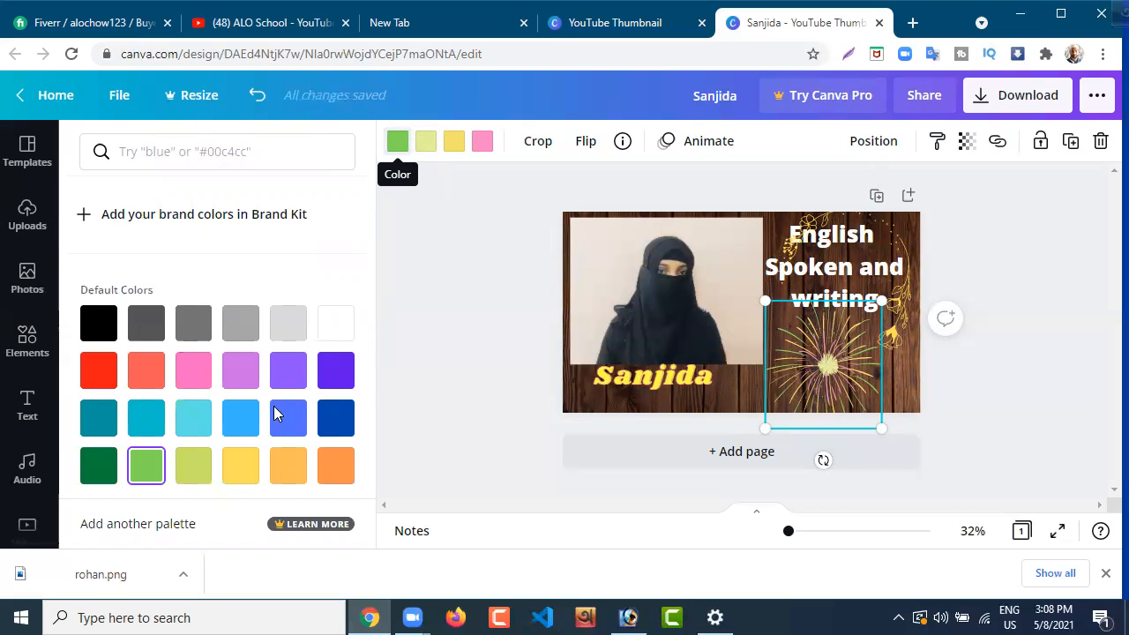
{"action": "left_click", "coordinate": [326, 423]}
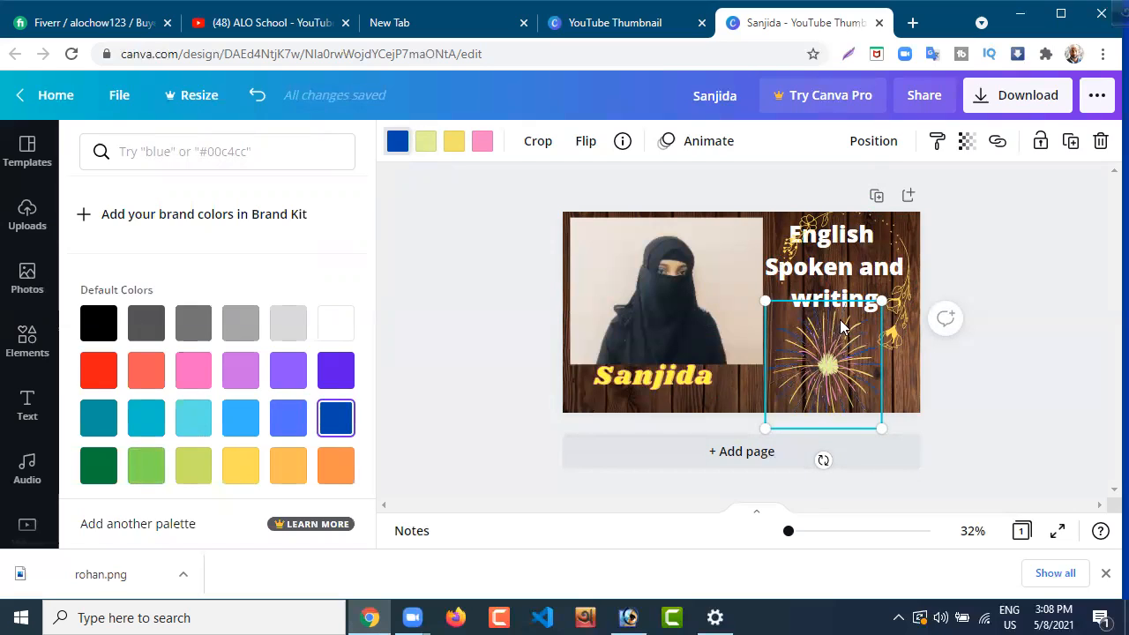
{"action": "left_click", "coordinate": [147, 430]}
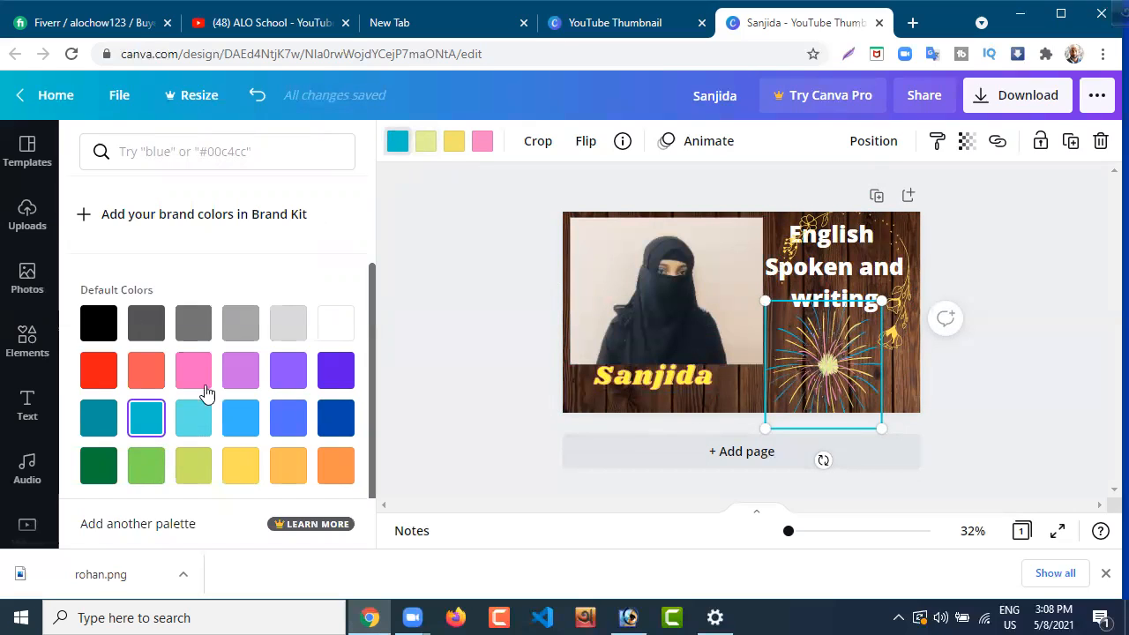
{"action": "left_click", "coordinate": [101, 473]}
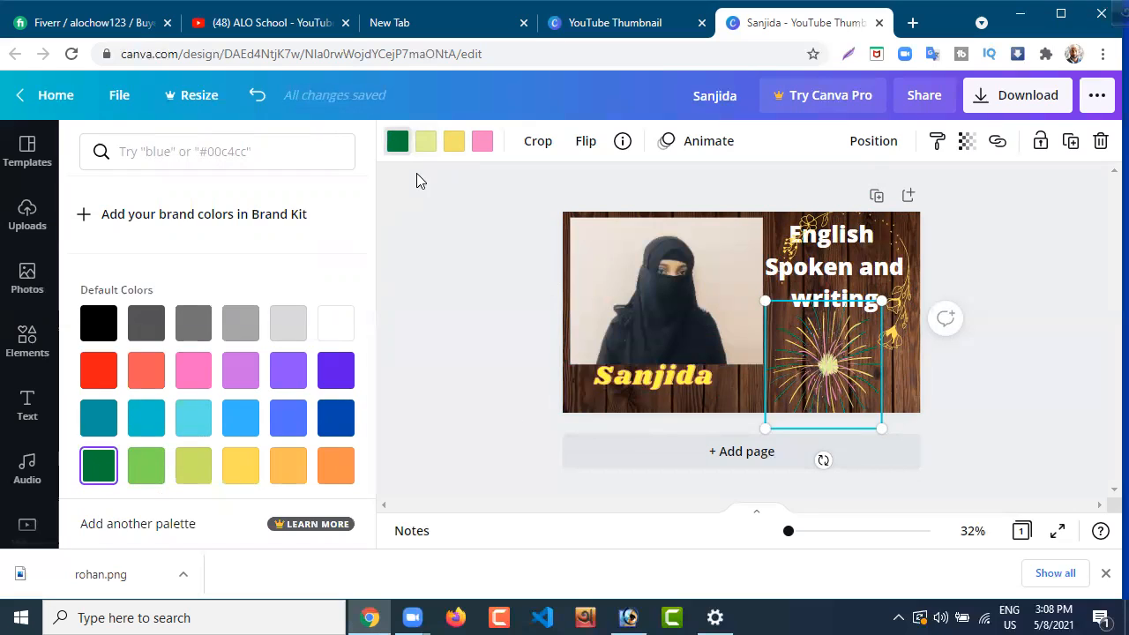
{"action": "left_click", "coordinate": [426, 143]}
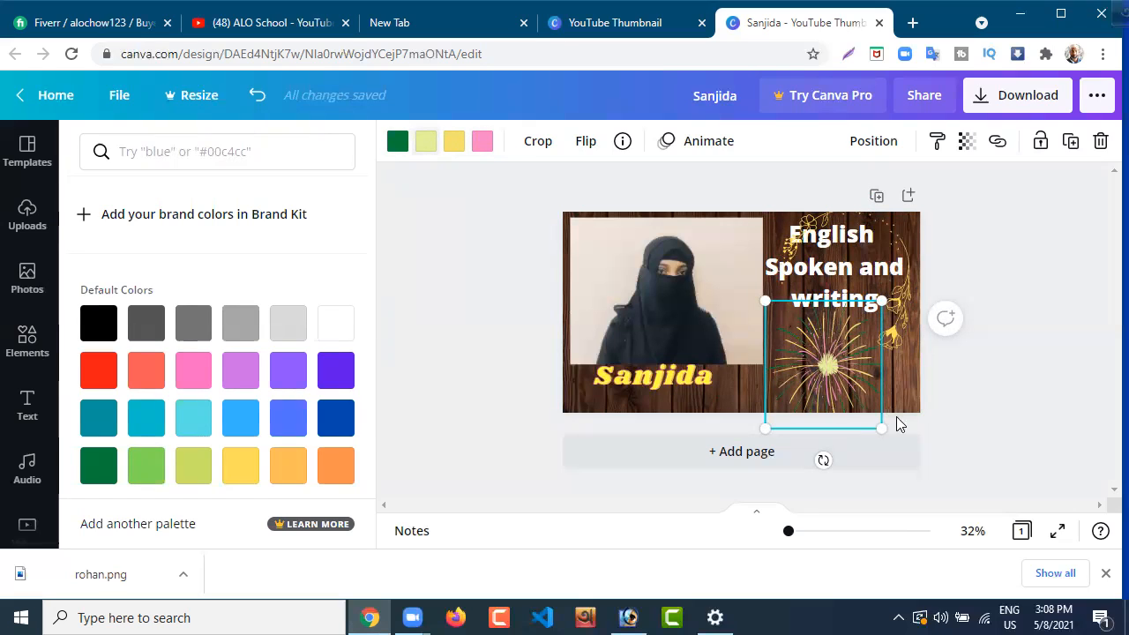
{"action": "key", "text": "Escape"}
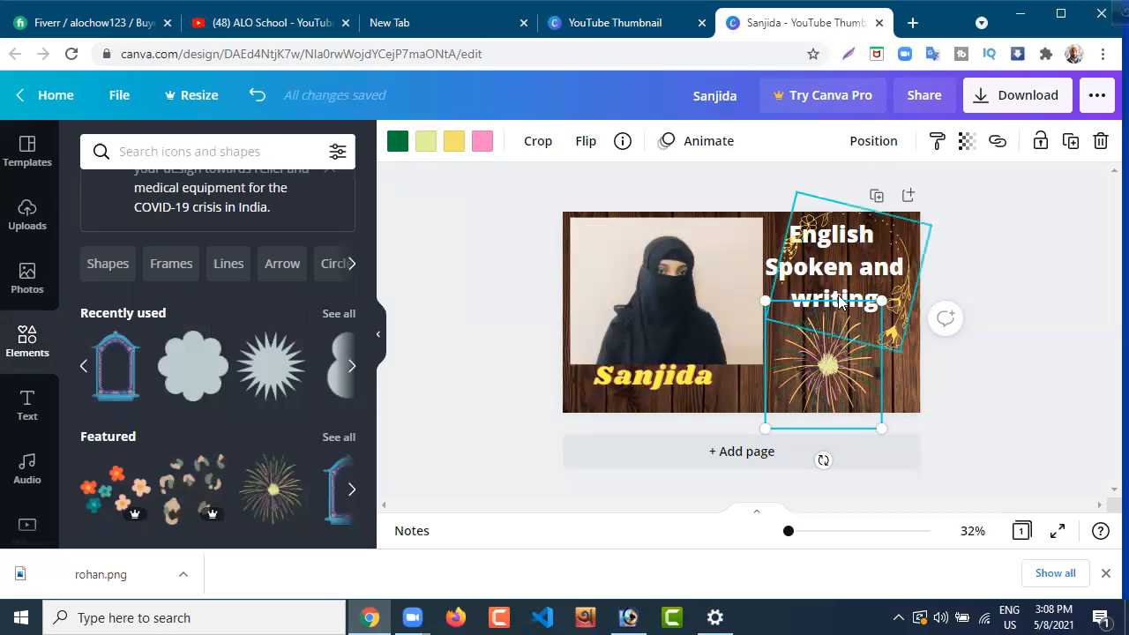
{"action": "left_click", "coordinate": [729, 388]}
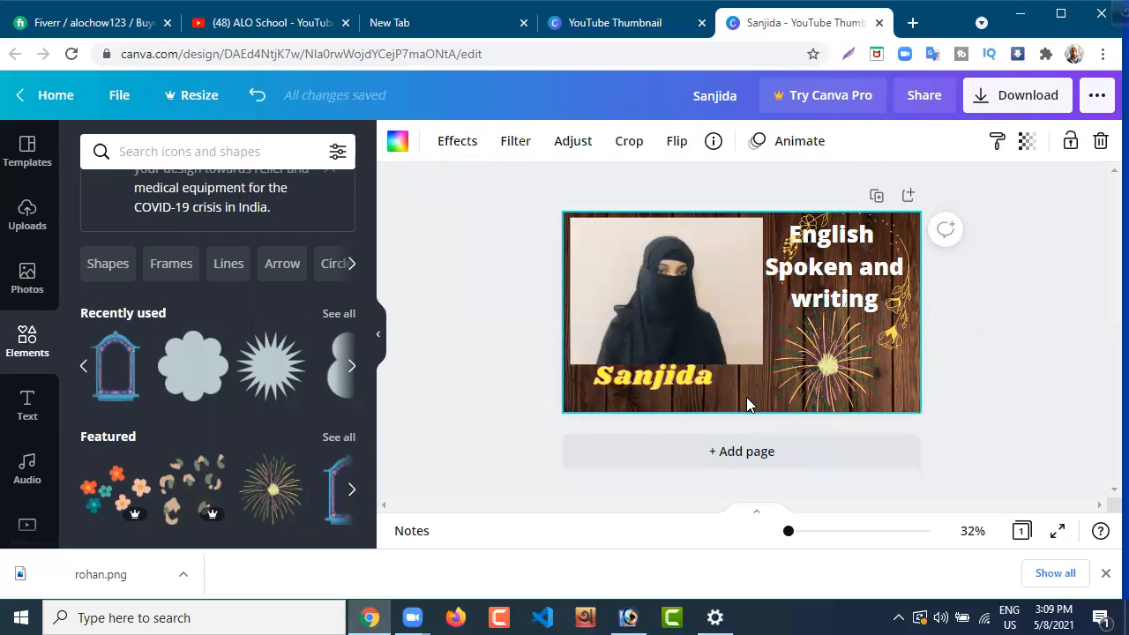
- Add a subheading reading "Alo School" and enlarge it to font size 69
{"action": "left_click", "coordinate": [27, 411]}
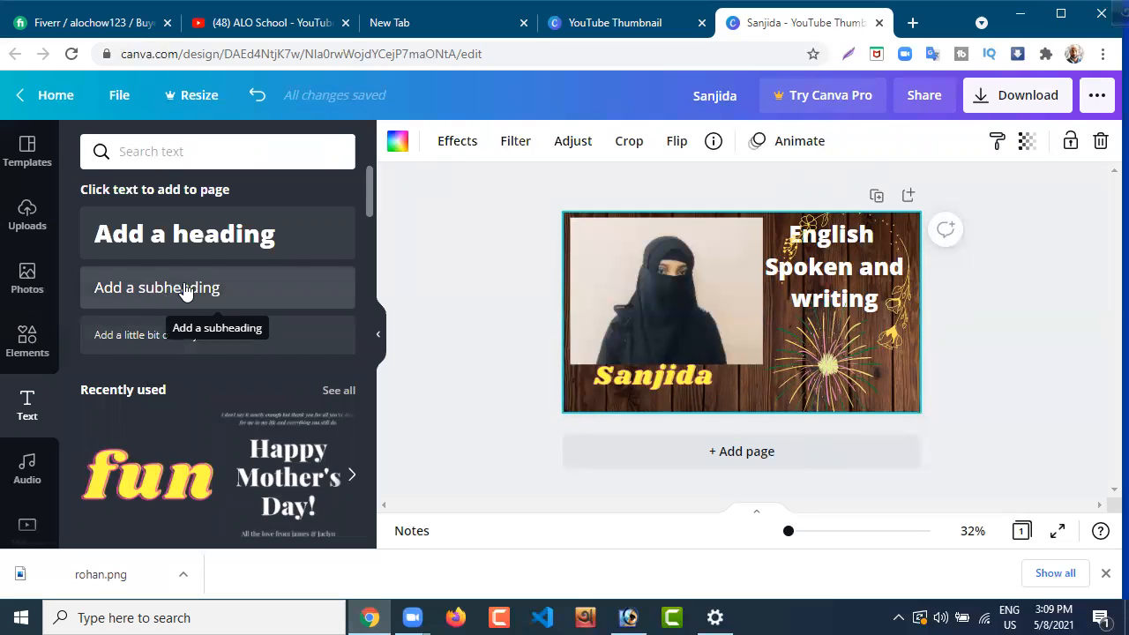
{"action": "left_click", "coordinate": [253, 291]}
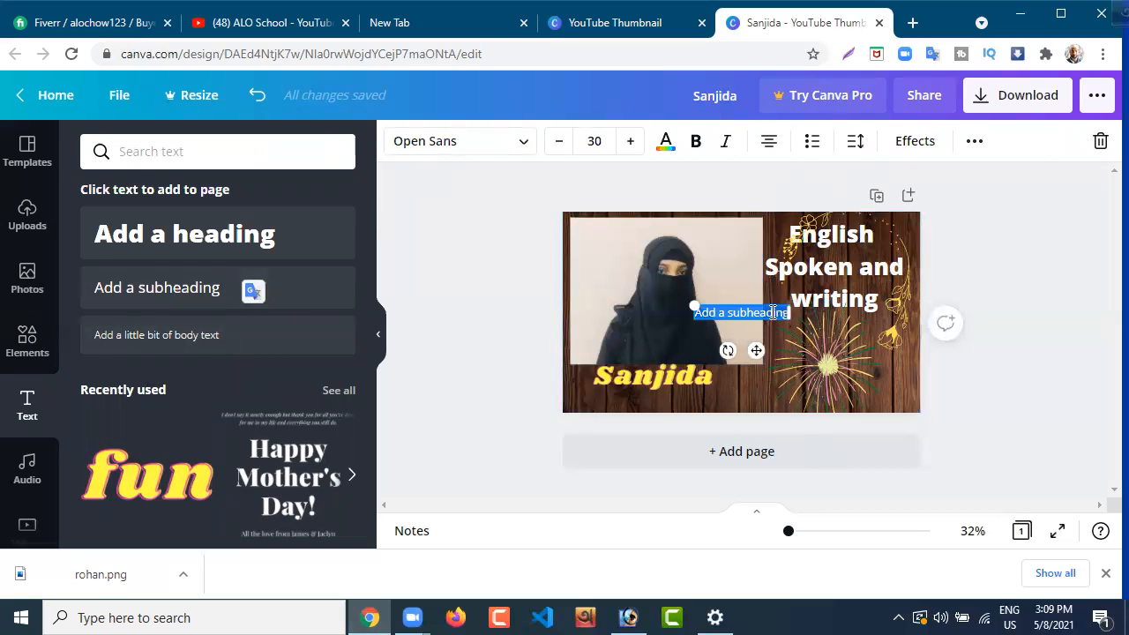
{"action": "key", "text": "BackSpace"}
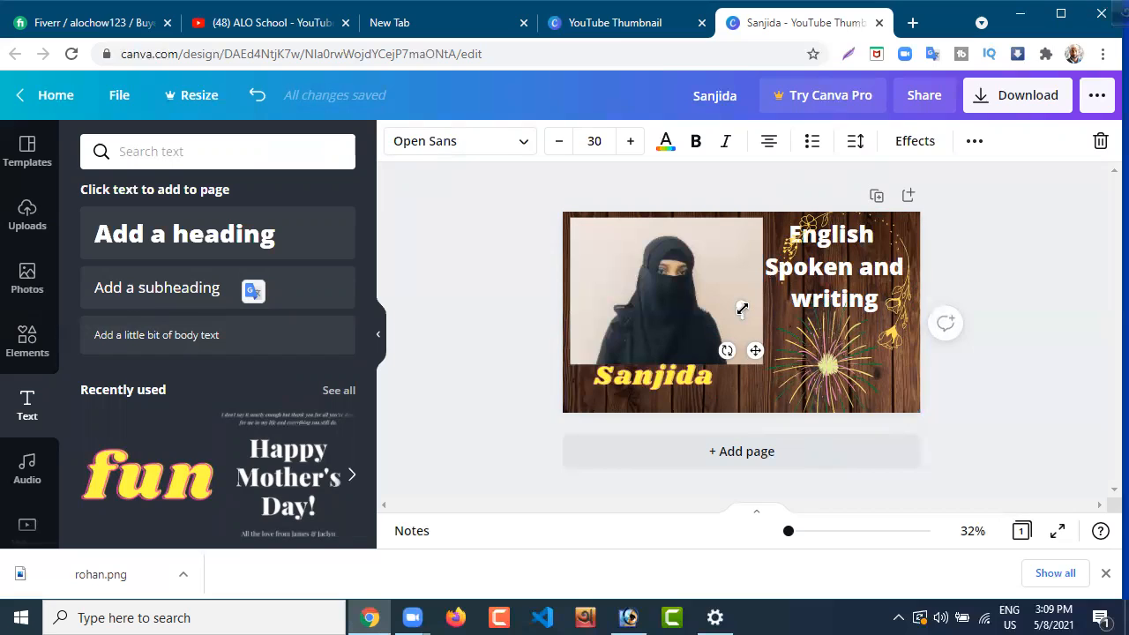
{"action": "type", "text": "Alo School"}
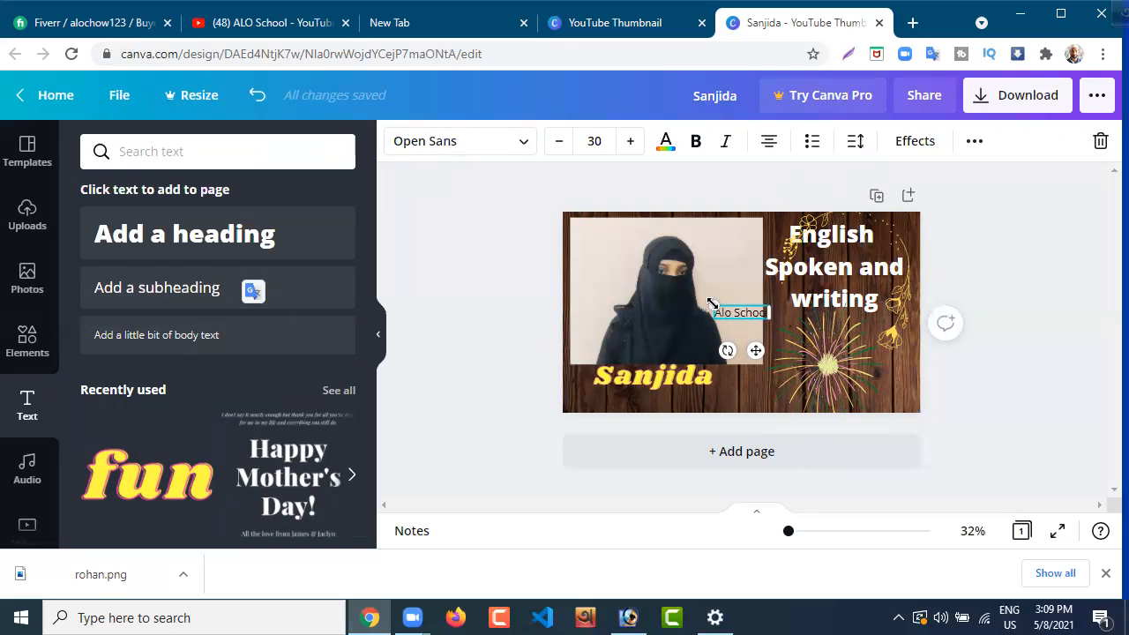
{"action": "left_click_drag", "start_coordinate": [713, 305], "coordinate": [644, 288]}
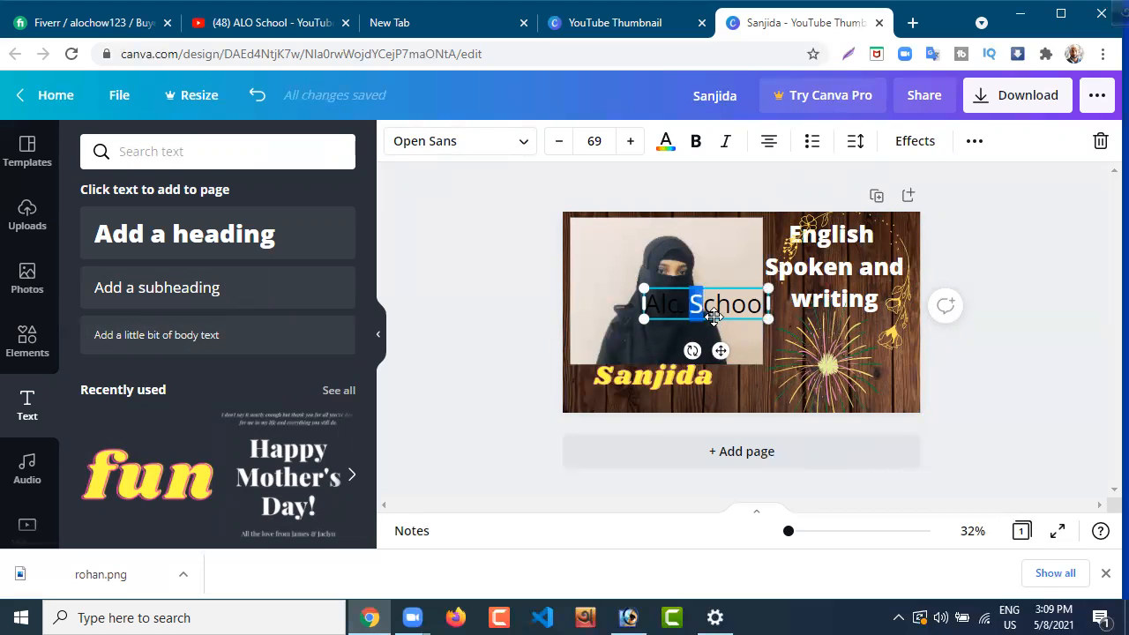
- Move the "Alo School" text off the photo onto the wood just below the name
{"action": "left_click", "coordinate": [749, 350]}
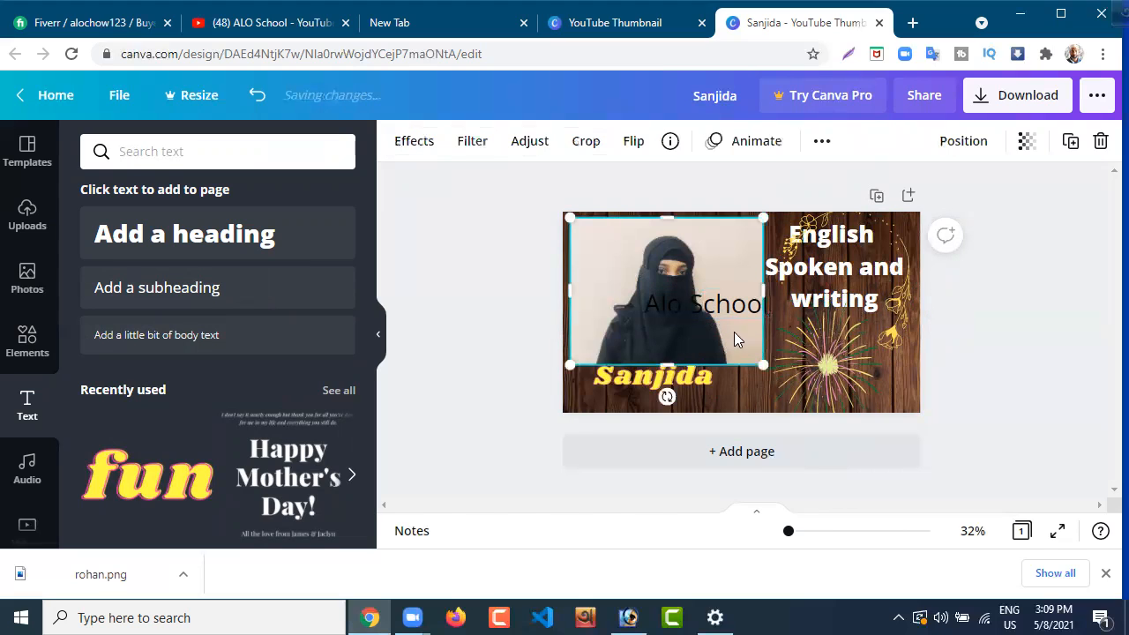
{"action": "left_click", "coordinate": [723, 302]}
{"action": "left_click_drag", "start_coordinate": [715, 317], "coordinate": [687, 399]}
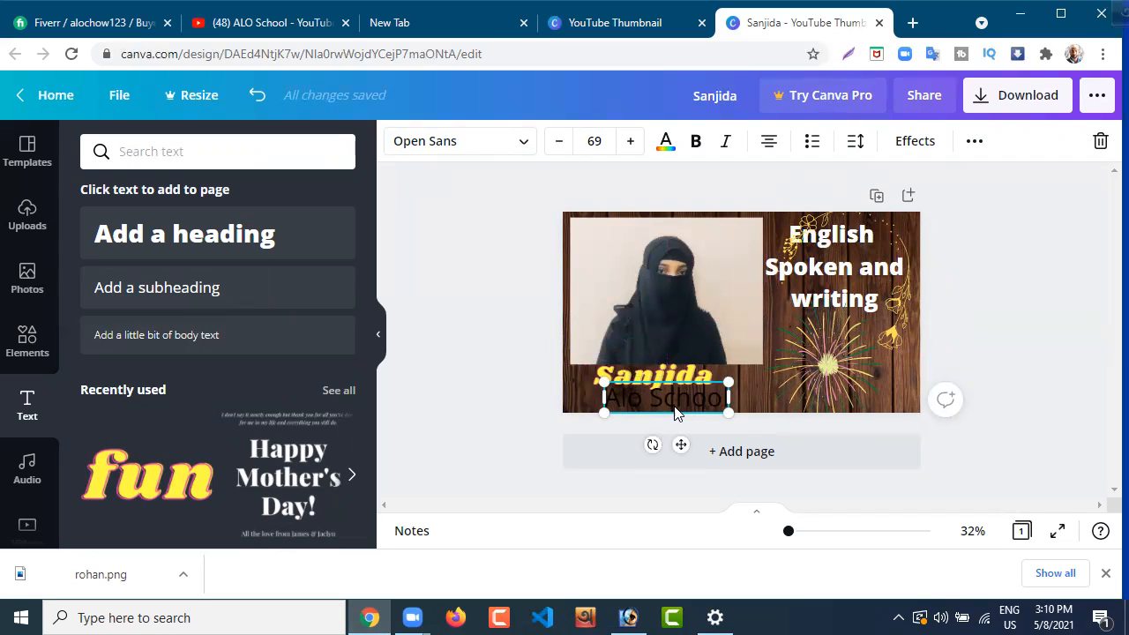
- Widen the "Alo School" text box and color its text light yellow from the document colors
{"action": "left_click_drag", "start_coordinate": [747, 393], "coordinate": [612, 400]}
{"action": "left_click", "coordinate": [750, 395]}
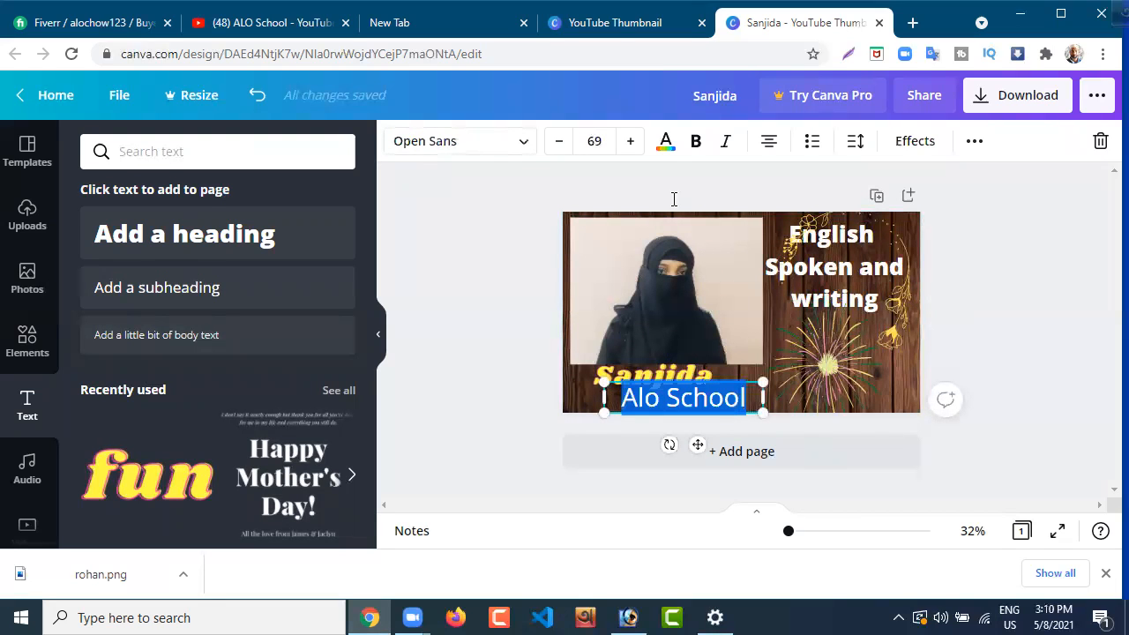
{"action": "left_click", "coordinate": [666, 143]}
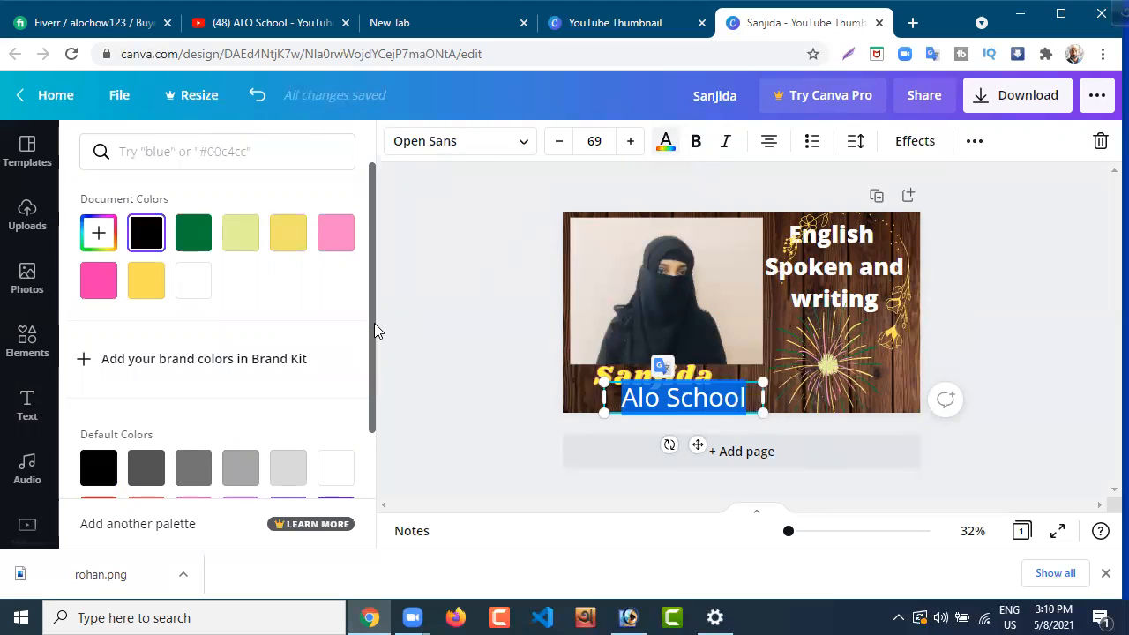
{"action": "left_click_drag", "start_coordinate": [370, 324], "coordinate": [370, 349]}
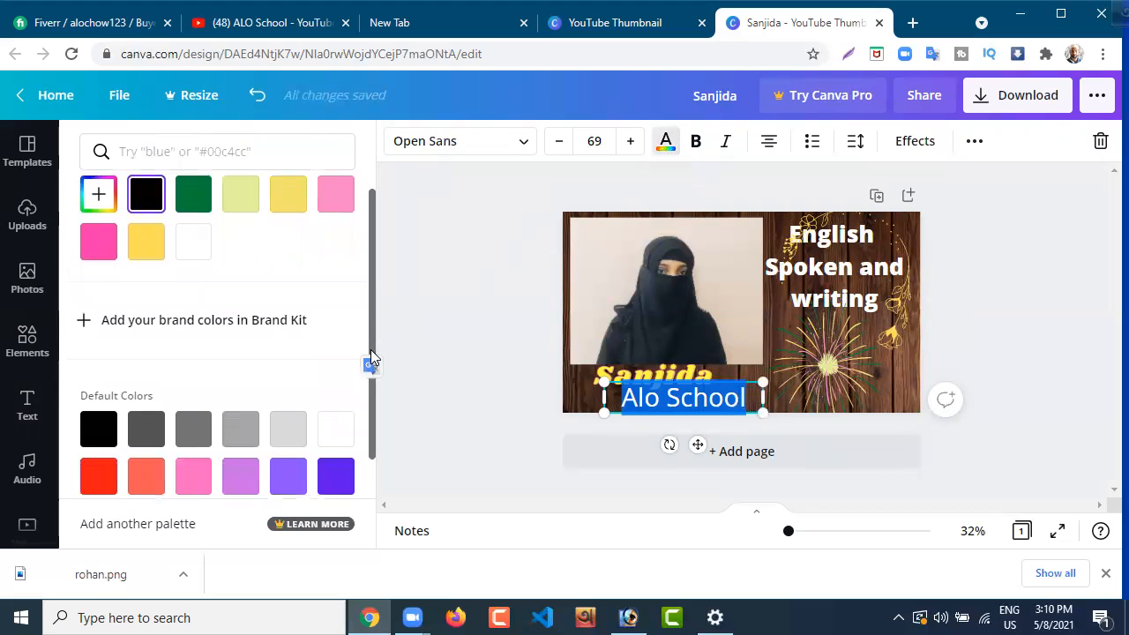
{"action": "left_click", "coordinate": [288, 200]}
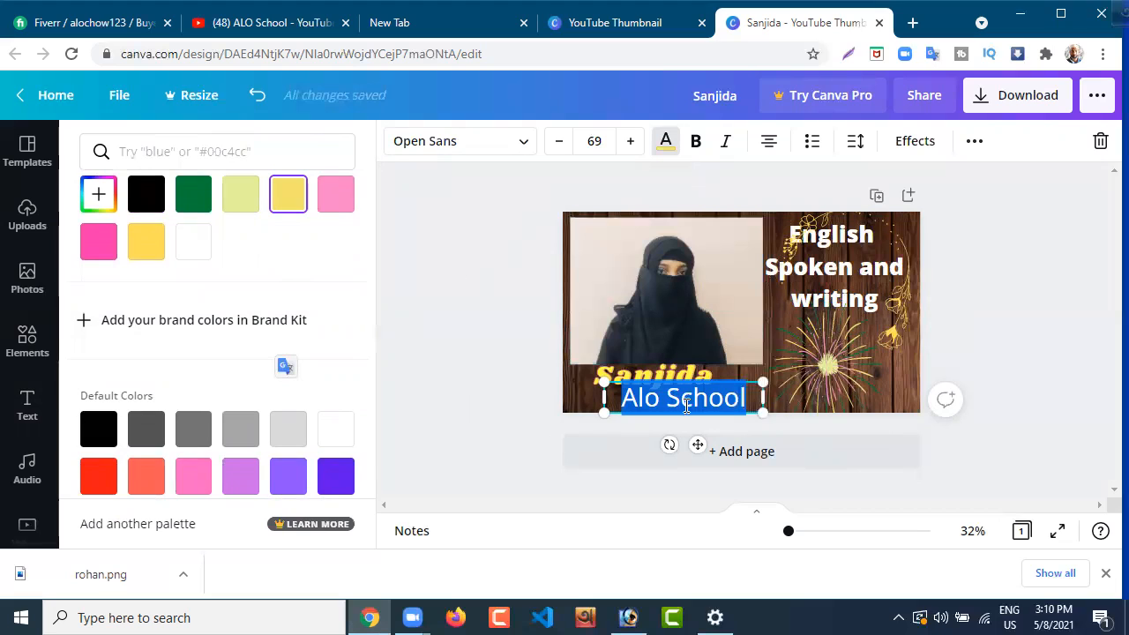
{"action": "left_click", "coordinate": [547, 386]}
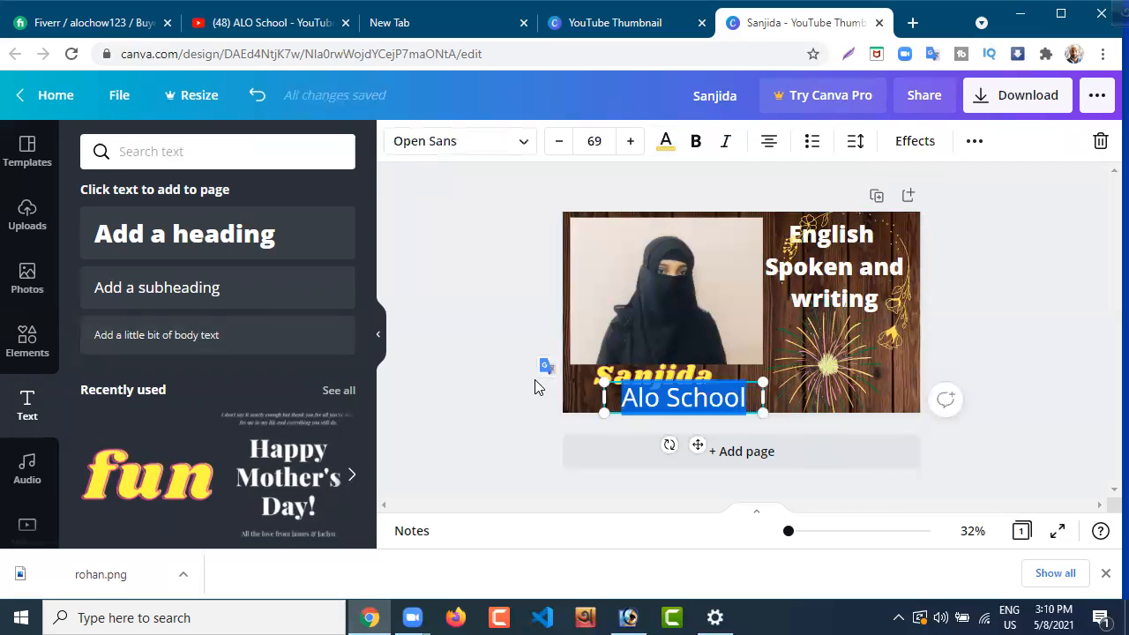
{"action": "left_click", "coordinate": [535, 386]}
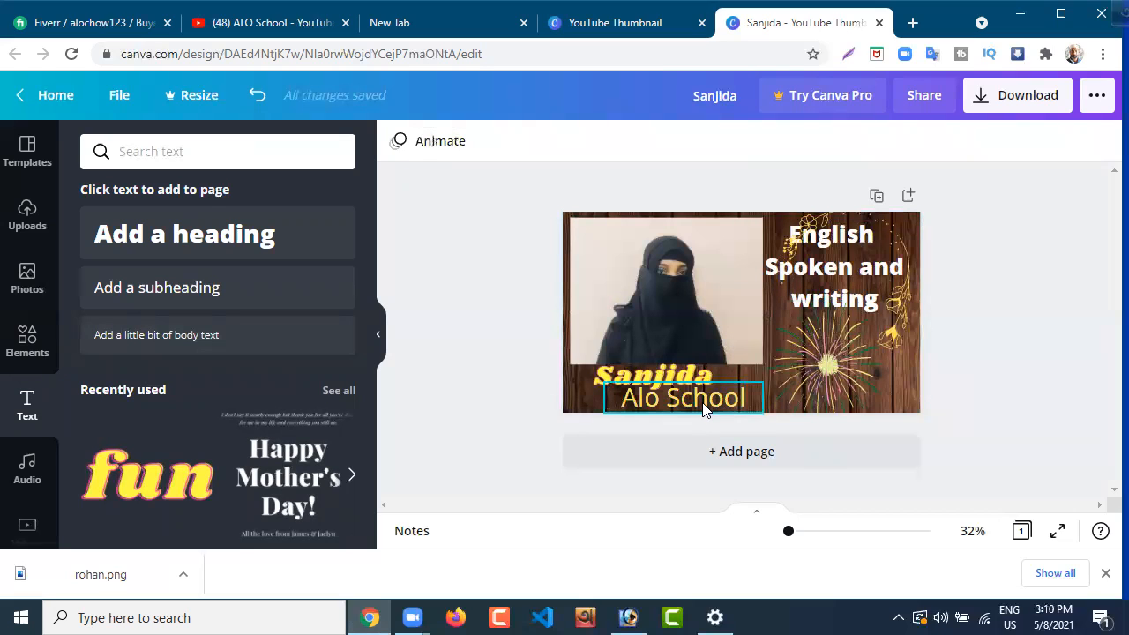
- Widen the "Alo School" text box further and shift the text slightly sideways along the page's lower edge
{"action": "left_click", "coordinate": [750, 397]}
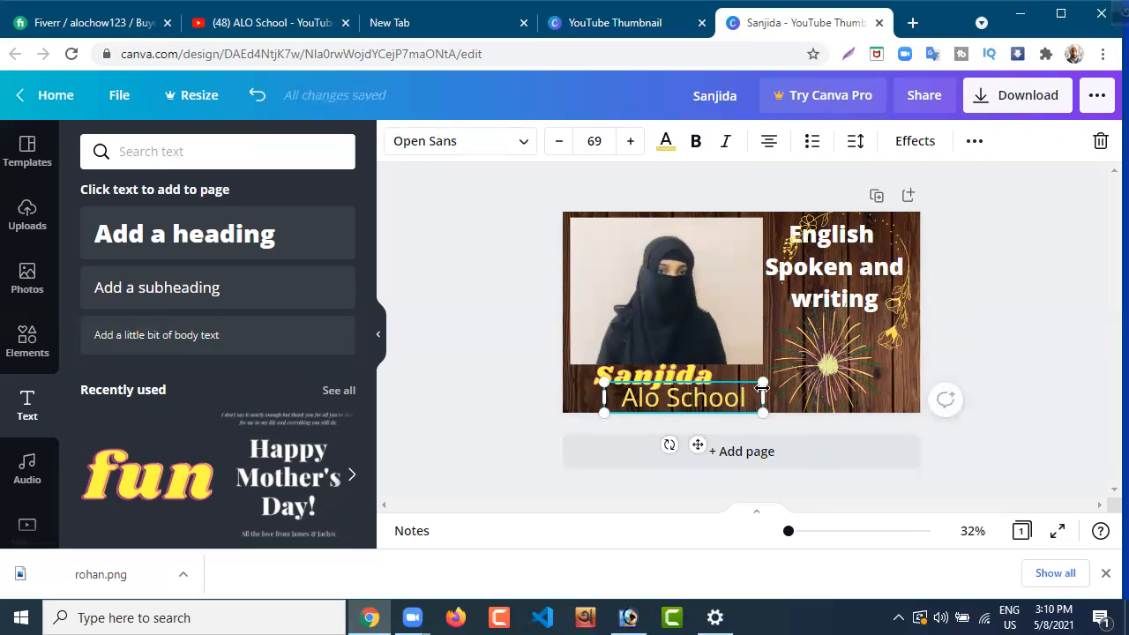
{"action": "left_click_drag", "start_coordinate": [781, 395], "coordinate": [807, 392]}
{"action": "left_click_drag", "start_coordinate": [723, 404], "coordinate": [721, 402]}
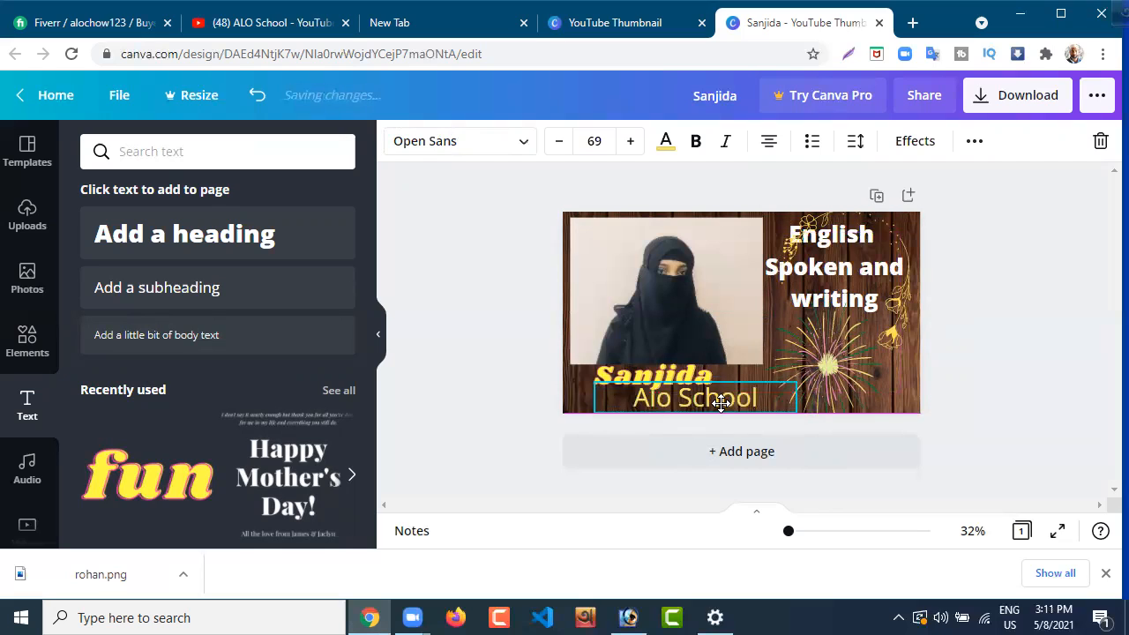
{"action": "left_click_drag", "start_coordinate": [722, 400], "coordinate": [723, 402]}
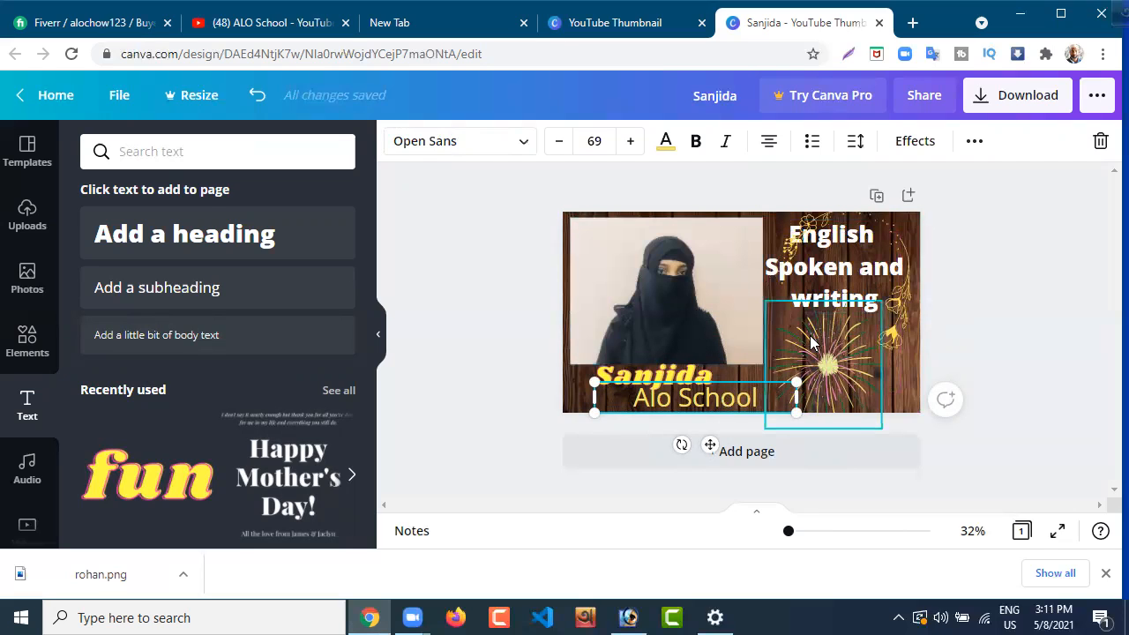
{"action": "left_click", "coordinate": [541, 350]}
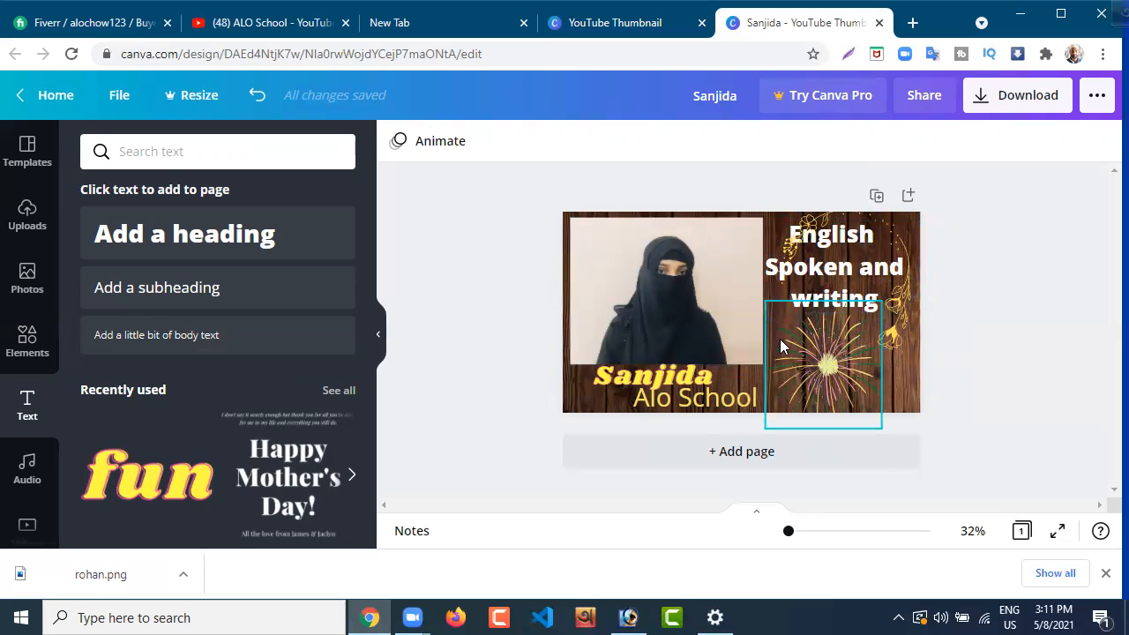
- Download the finished thumbnail as a PNG at 1280 × 720 px and dismiss the Canva Pro offer
{"action": "left_click", "coordinate": [1018, 102]}
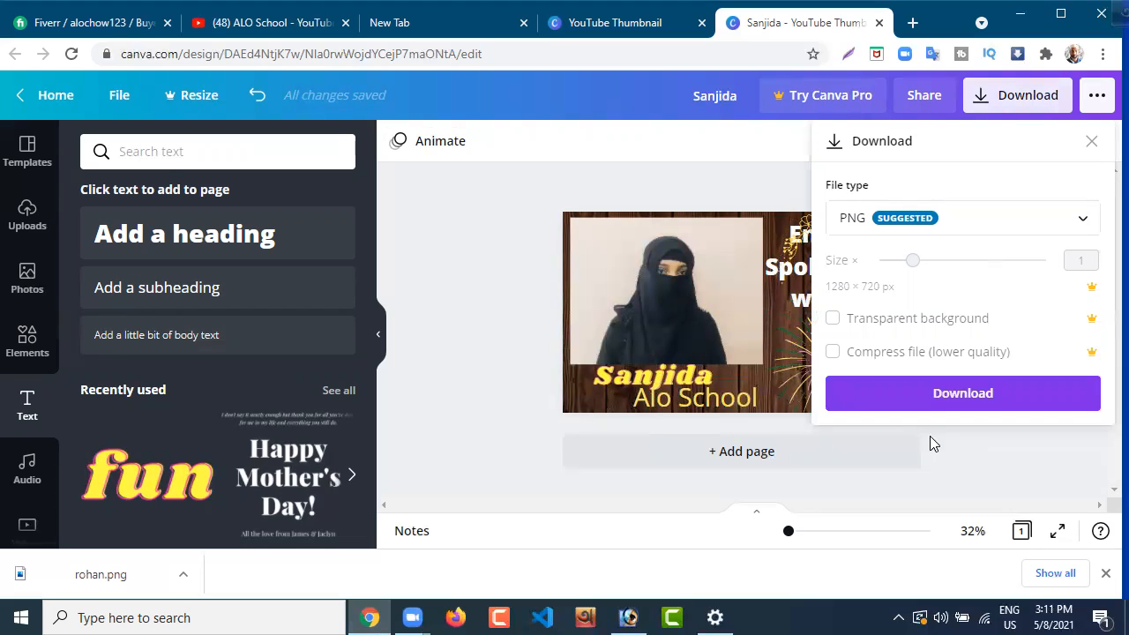
{"action": "left_click", "coordinate": [958, 396]}
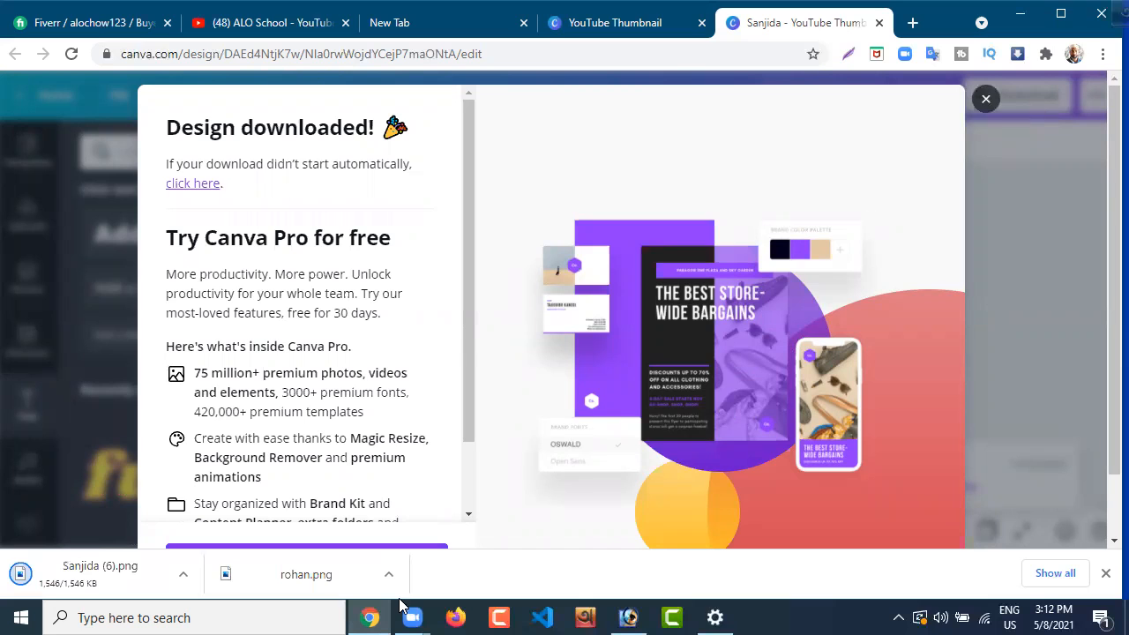
{"action": "left_click", "coordinate": [986, 99]}
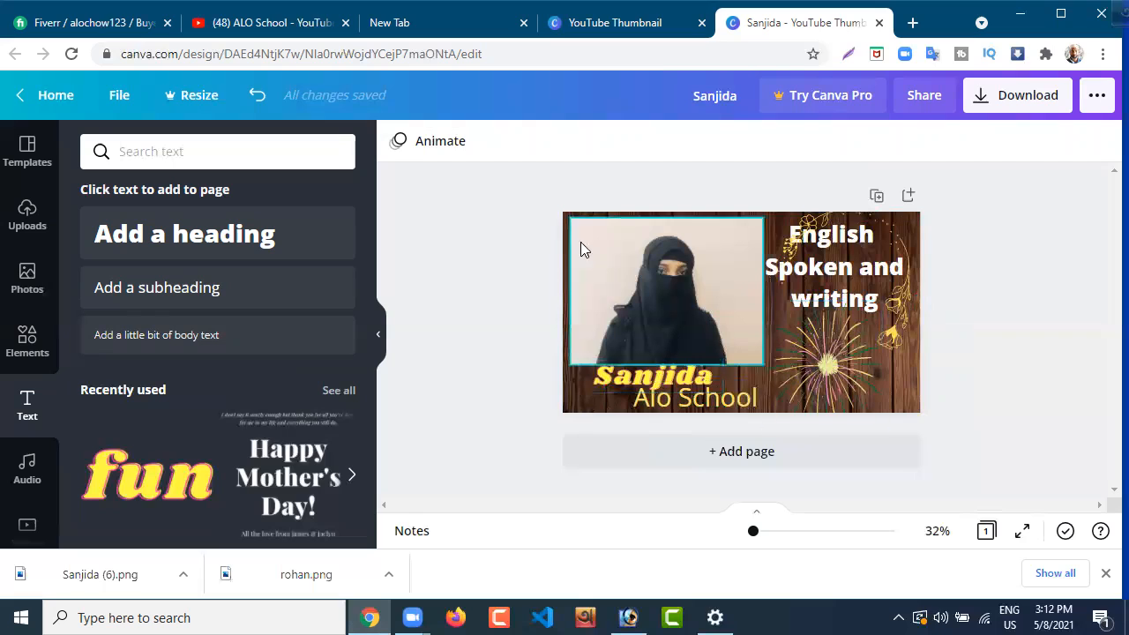
{"action": "left_click", "coordinate": [813, 305]}
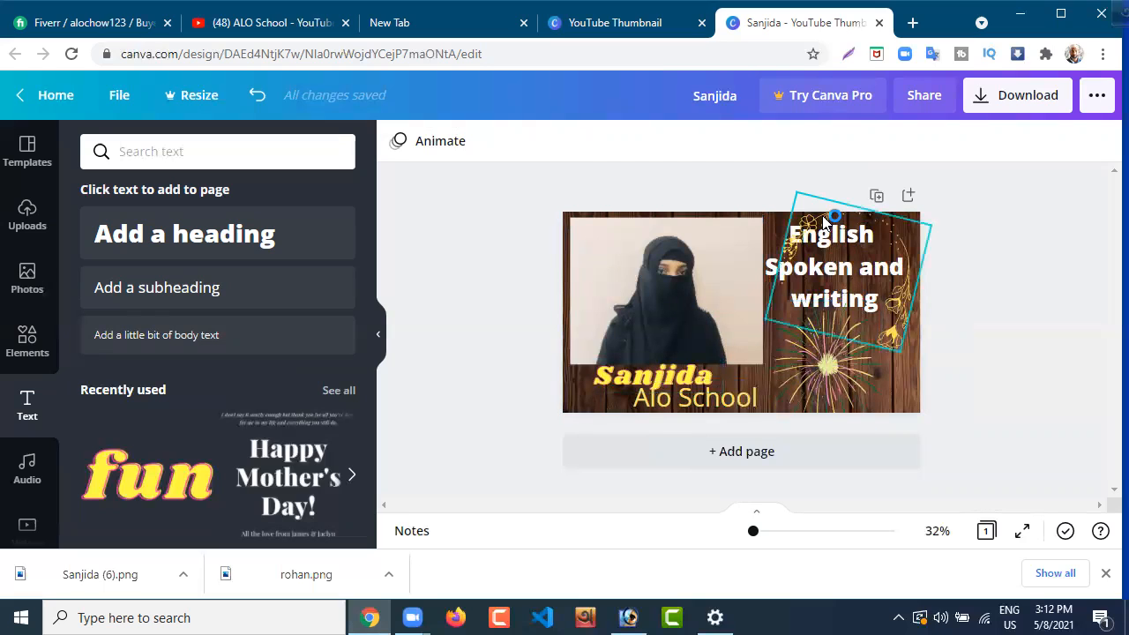